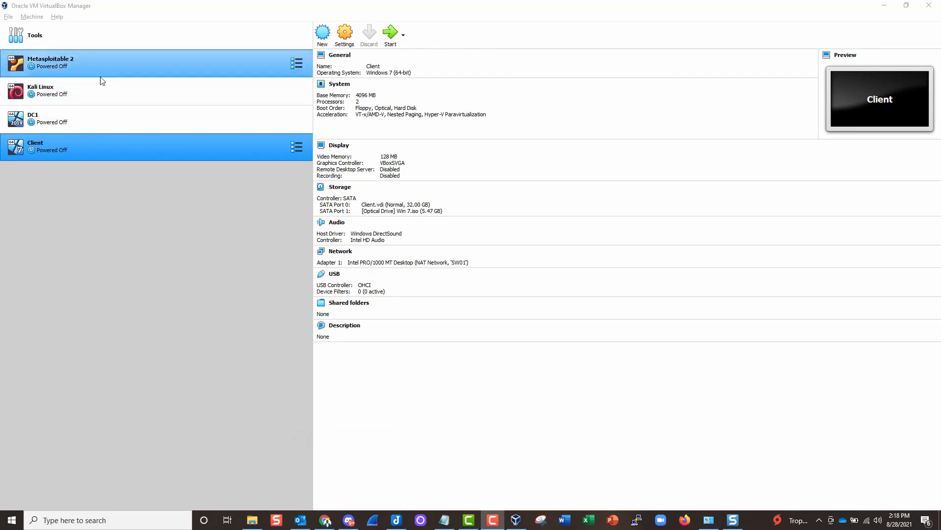
# - Read through the Discord #start-here home-lab requirements and download links, then return to Chrome's Google homepage
pyautogui.moveTo(351, 523)
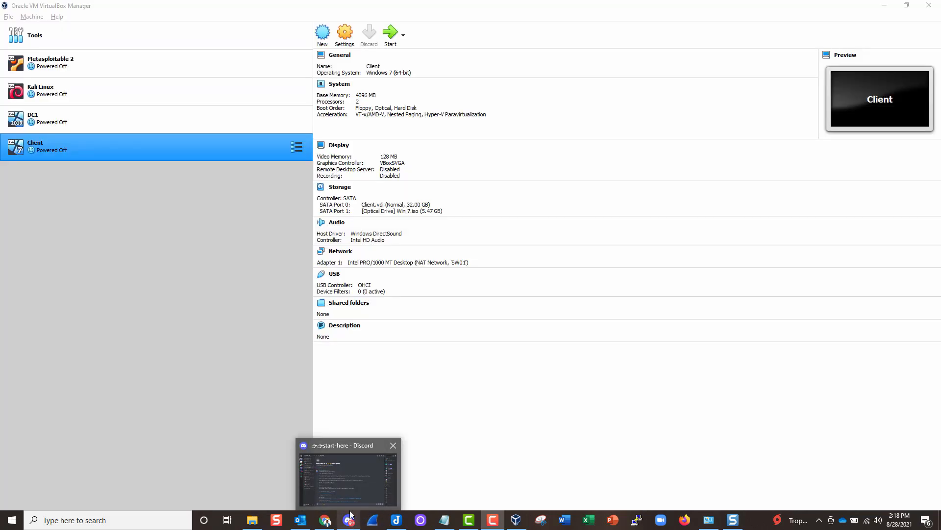
pyautogui.click(351, 491)
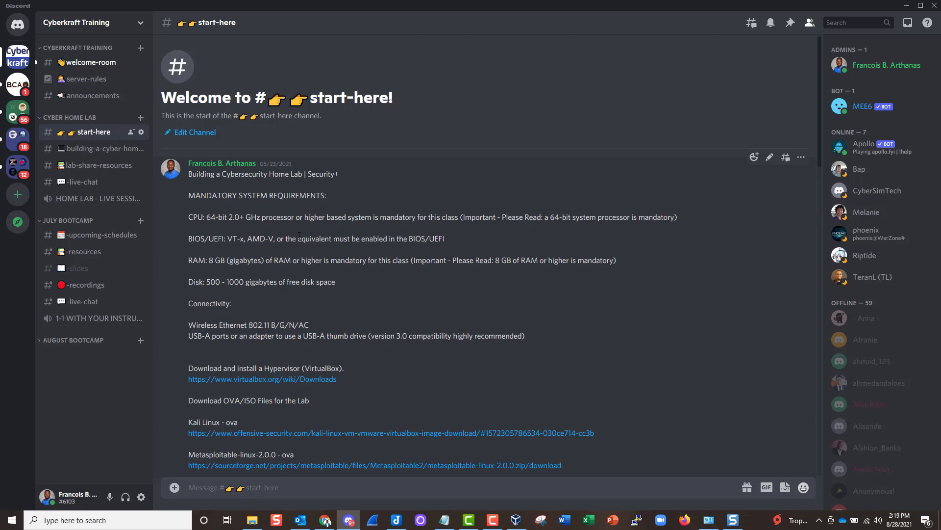
pyautogui.scroll(-3, 261, 263)
pyautogui.scroll(-3, 260, 263)
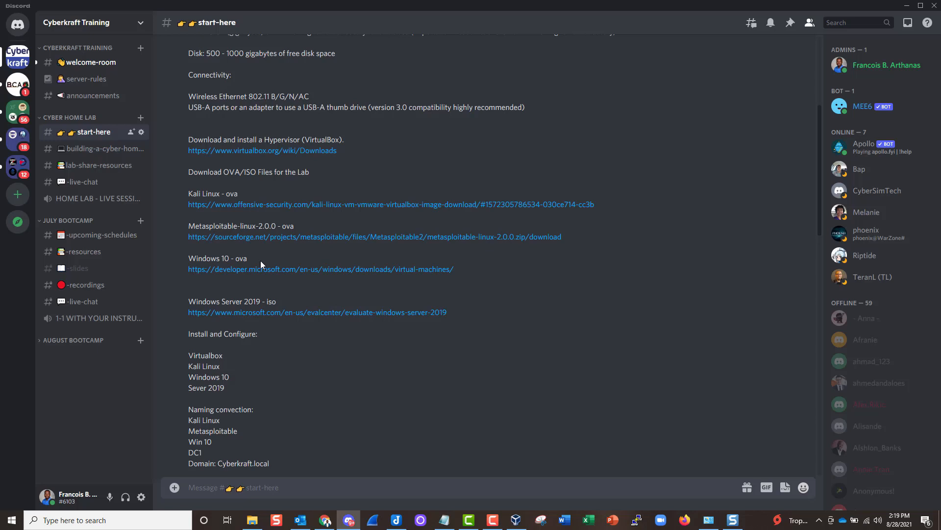
pyautogui.scroll(6, 261, 263)
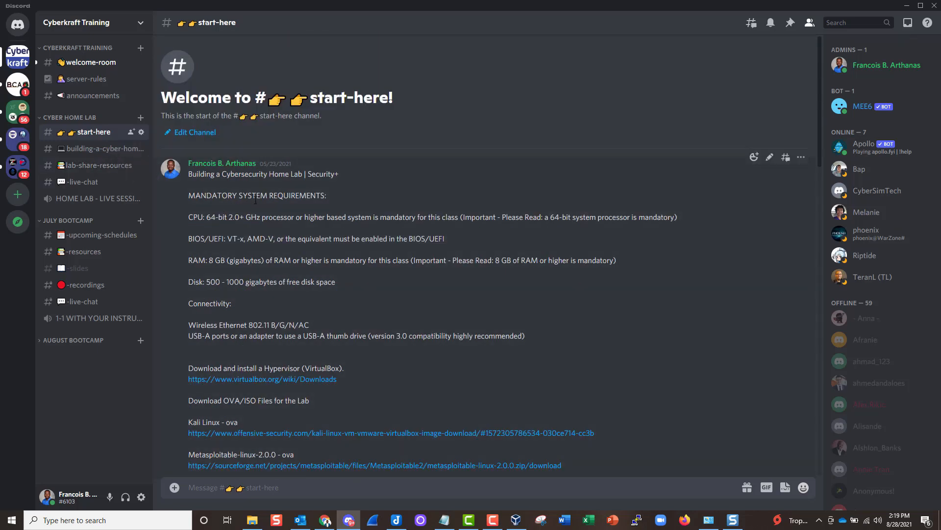
pyautogui.scroll(-9, 275, 290)
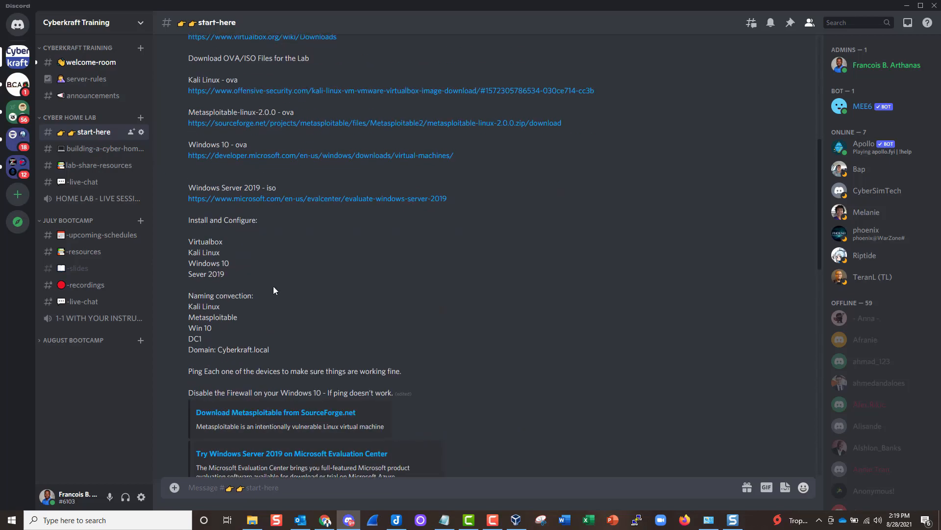
pyautogui.scroll(6, 274, 291)
pyautogui.hotkey('alt', 'Tab')
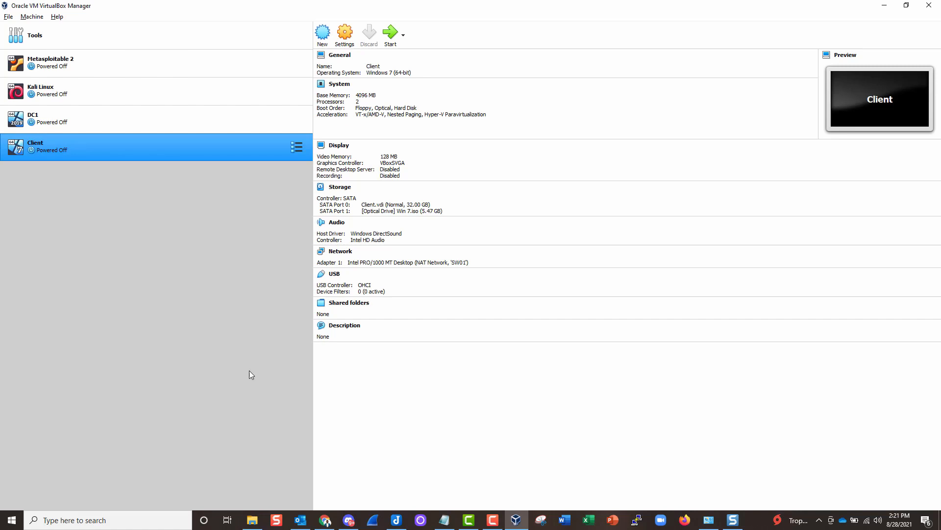
pyautogui.click(326, 524)
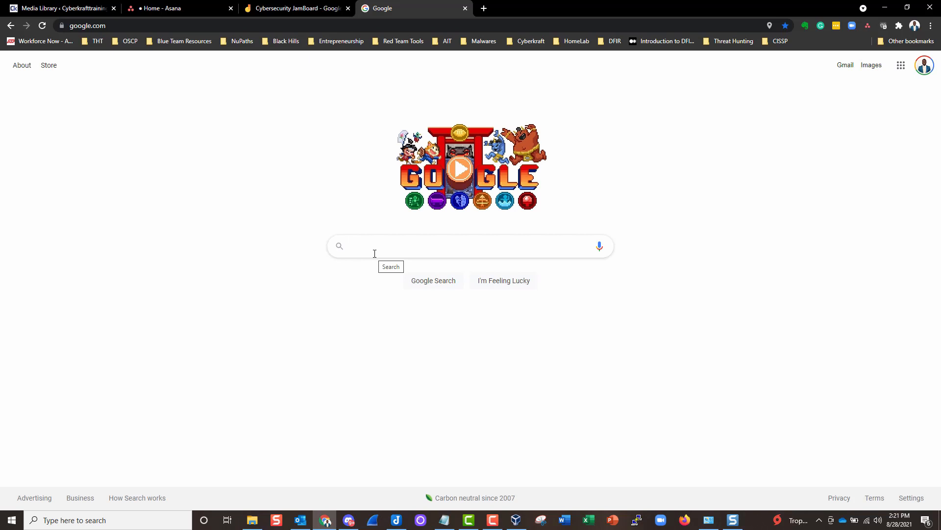
# - Search Google for pfsense and go to the pfsense.org download page
pyautogui.write('pfsense')
pyautogui.press('Return')
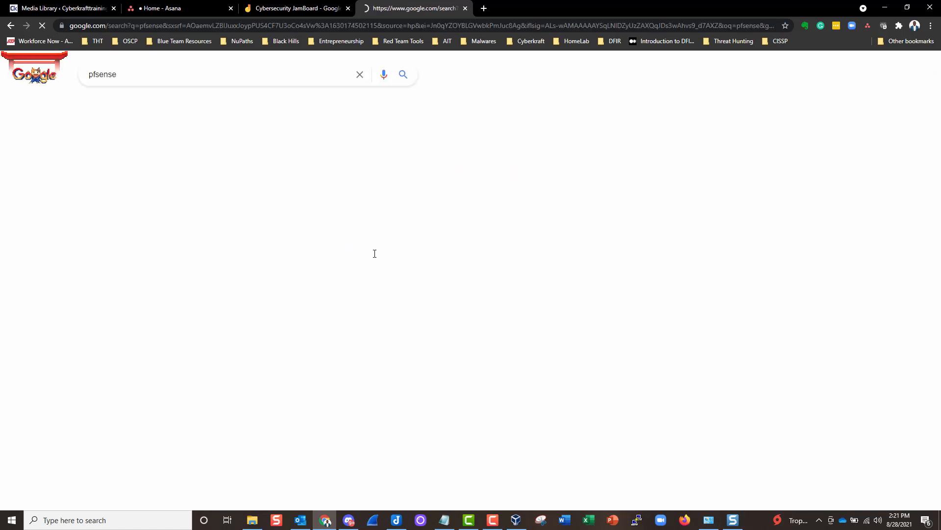
pyautogui.click(147, 160)
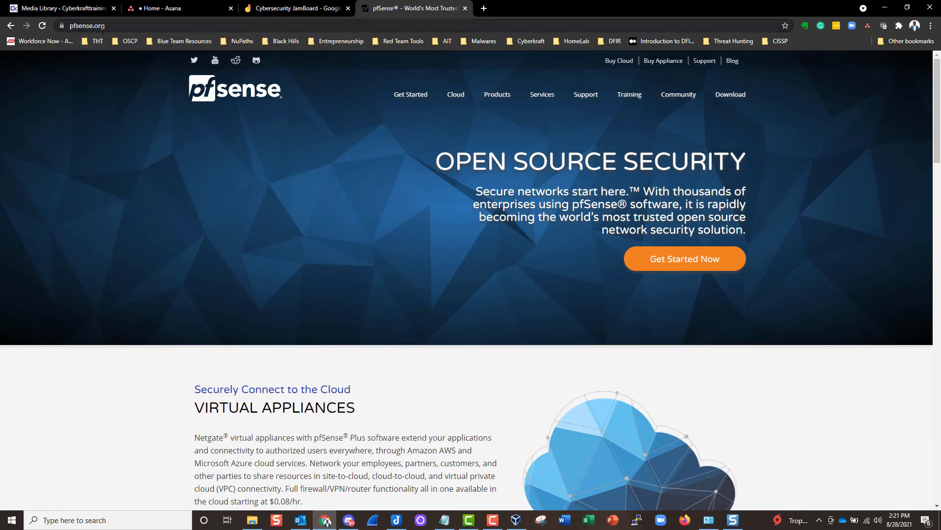
pyautogui.click(736, 98)
pyautogui.scroll(-2, 133, 255)
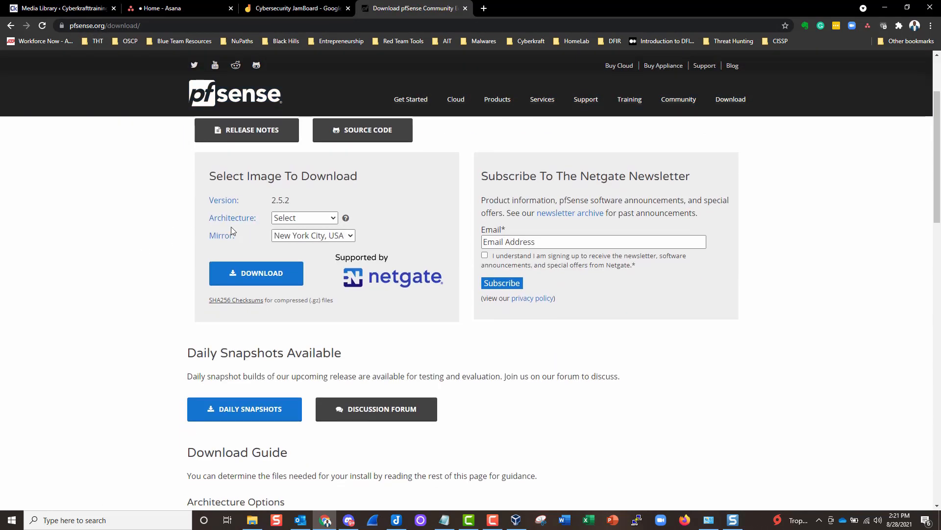
# - Download the AMD64 DVD Image (ISO) installer from the New York City mirror
pyautogui.click(293, 220)
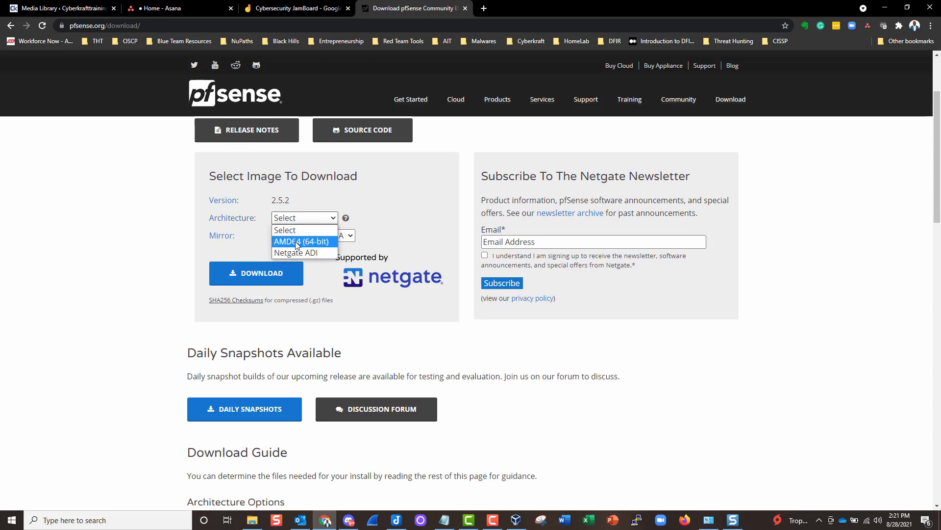
pyautogui.click(297, 242)
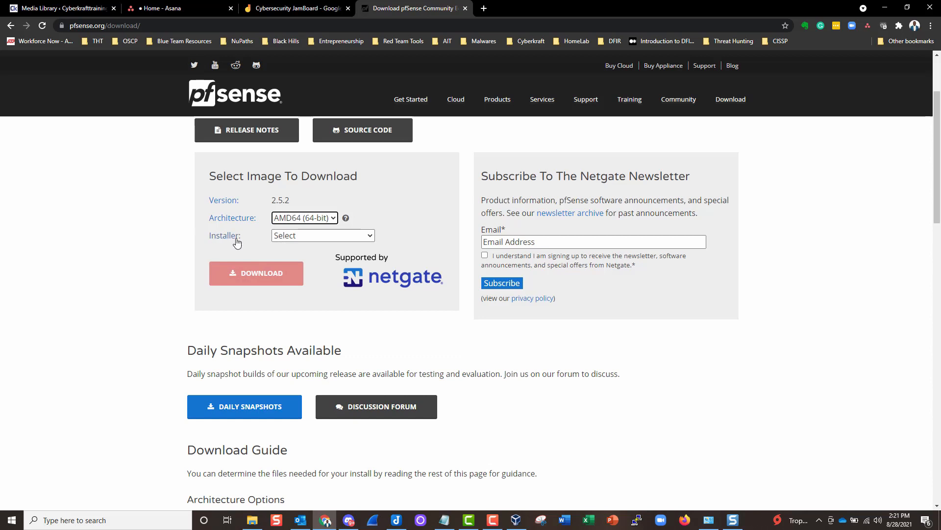
pyautogui.click(303, 239)
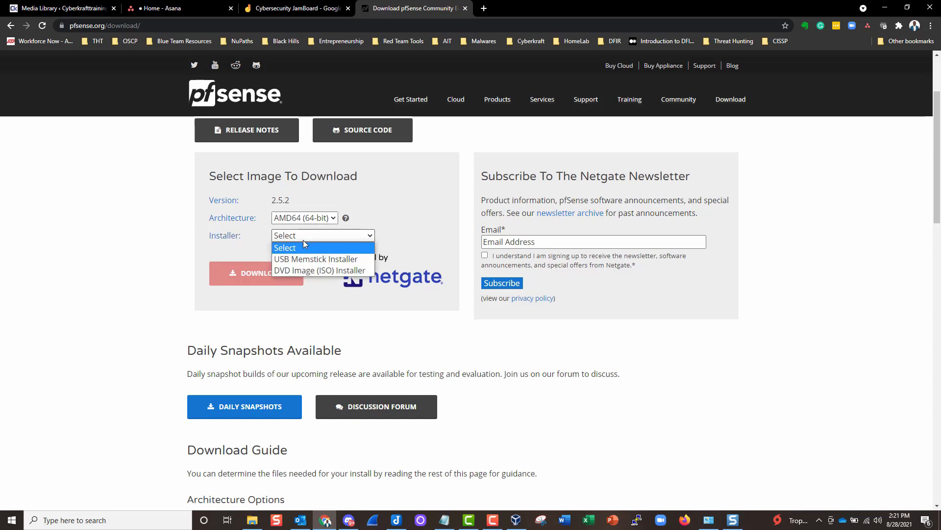
pyautogui.click(316, 271)
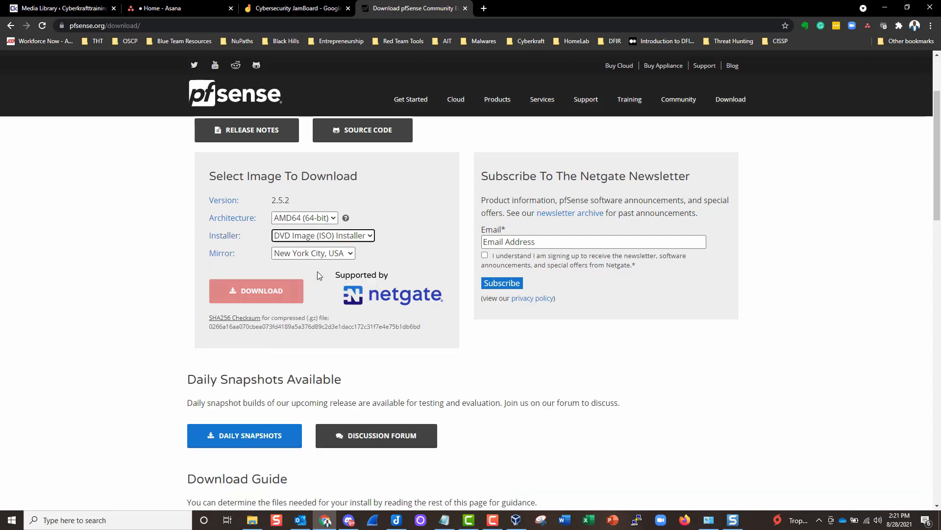
pyautogui.click(293, 253)
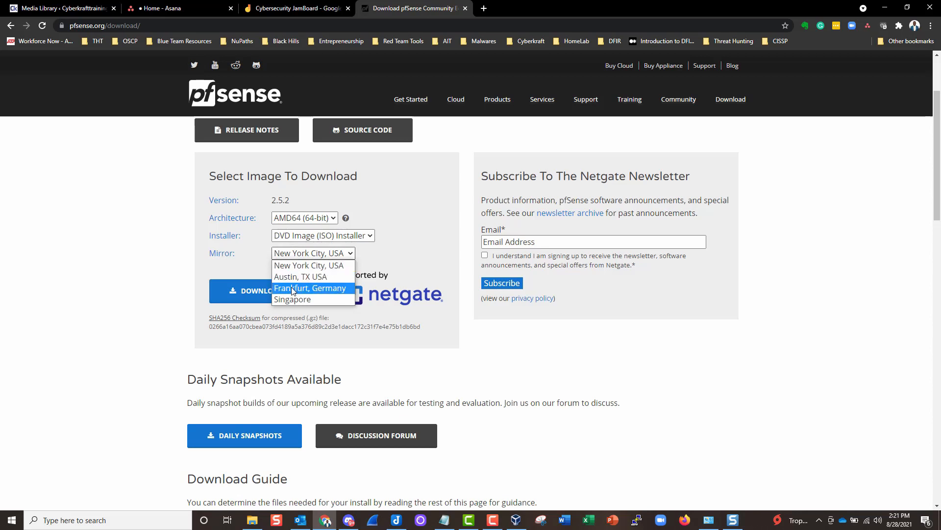
pyautogui.click(293, 264)
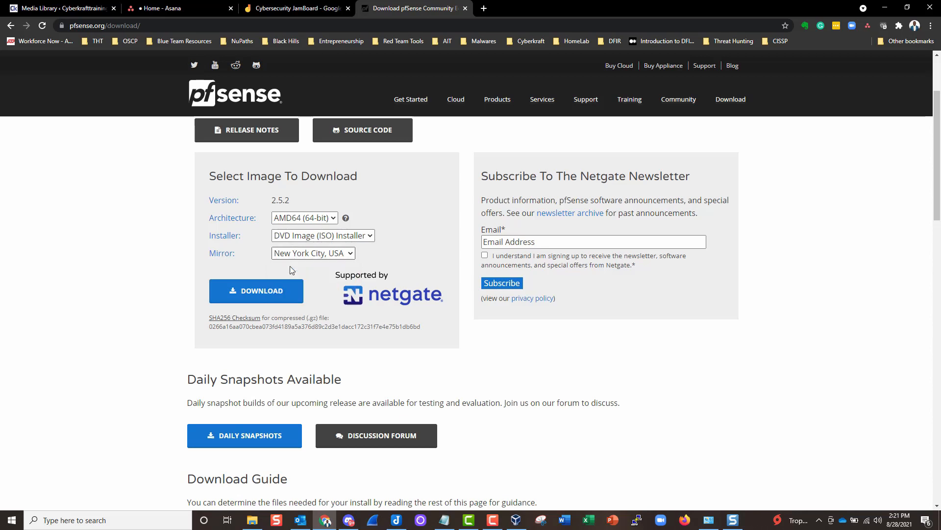
pyautogui.click(253, 291)
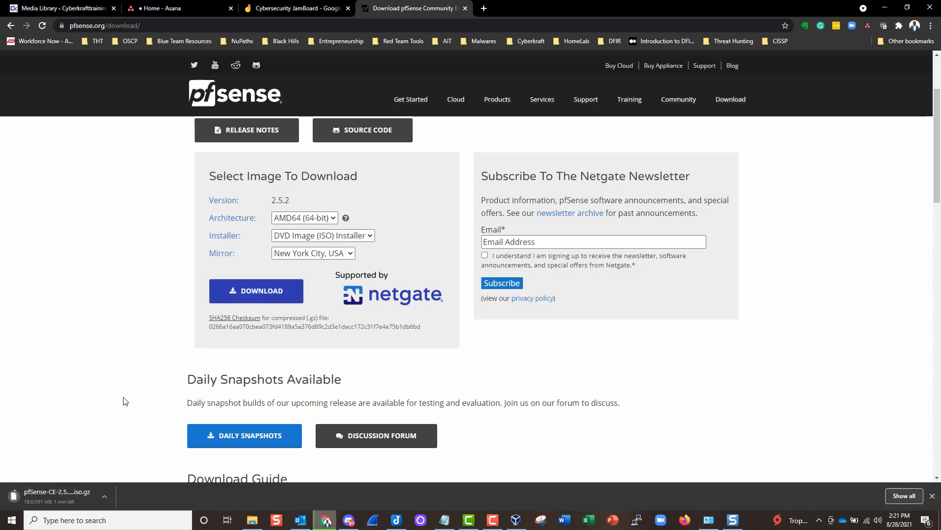
pyautogui.click(484, 8)
# - Load google.com in the new tab and search for 7 zip
pyautogui.write('google.com')
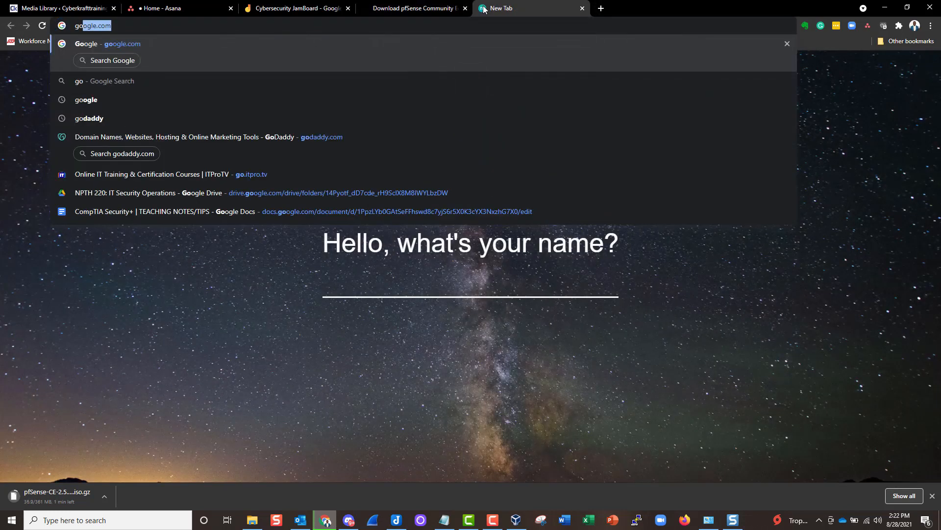
pyautogui.press('Return')
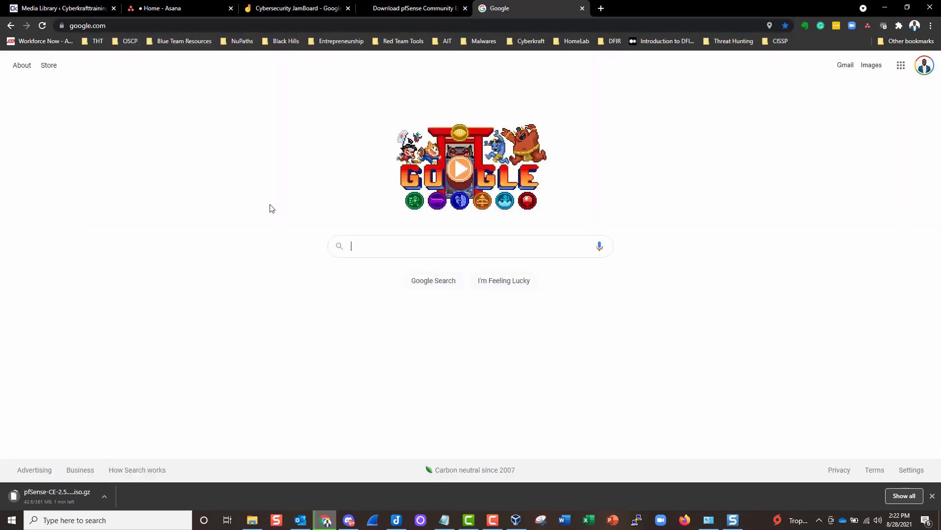
pyautogui.click(352, 244)
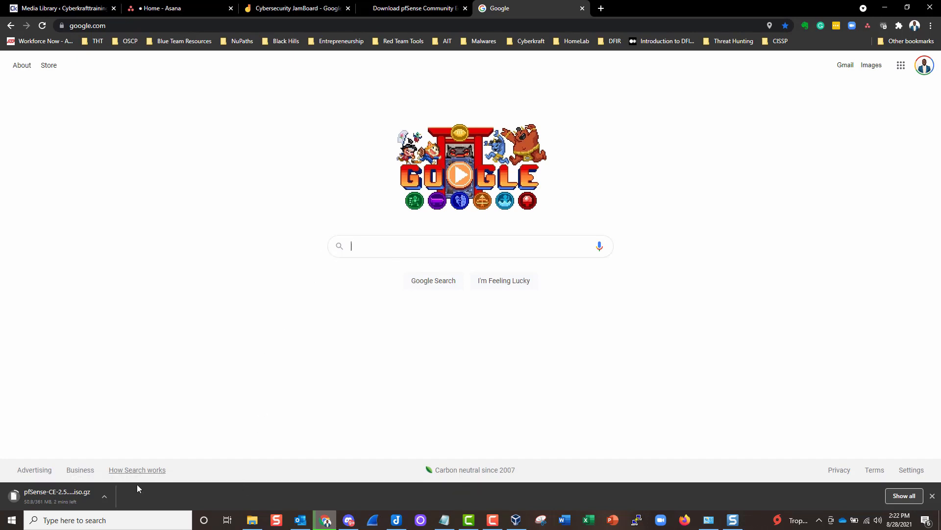
pyautogui.click(105, 496)
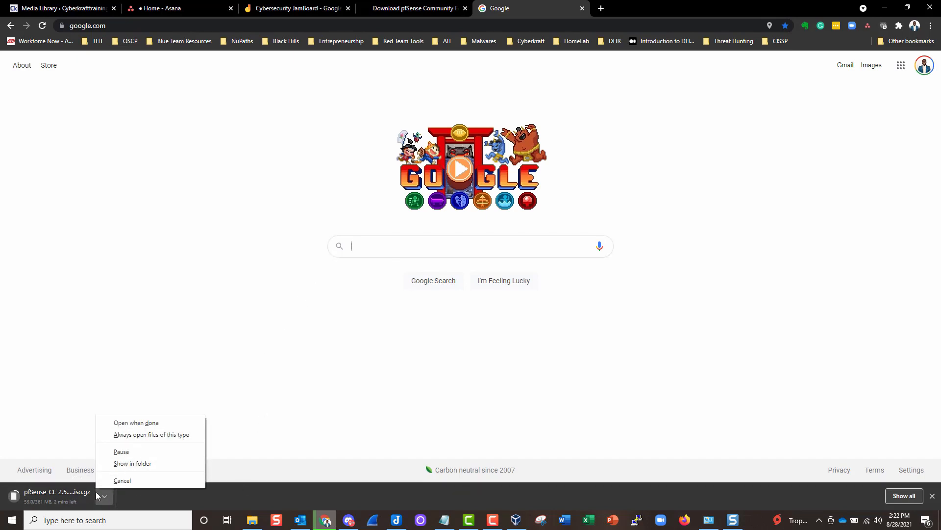
pyautogui.click(371, 246)
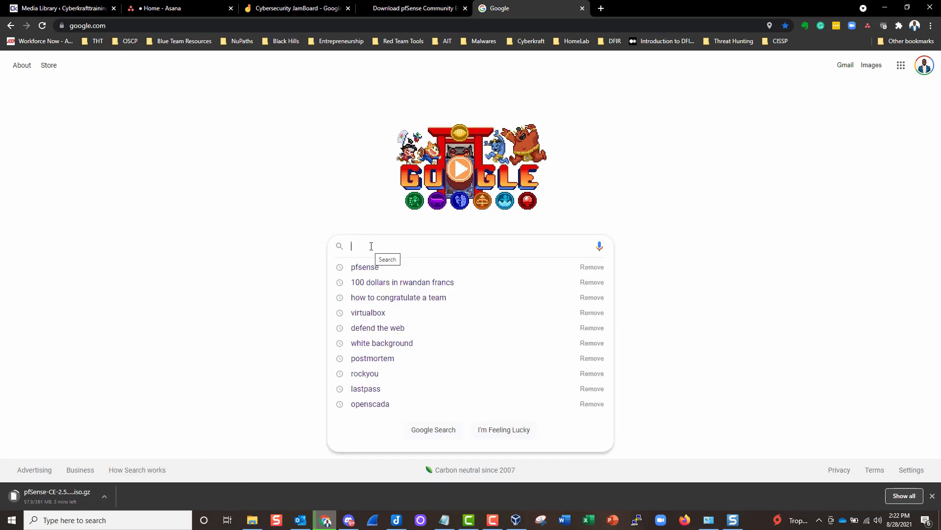
pyautogui.write('7')
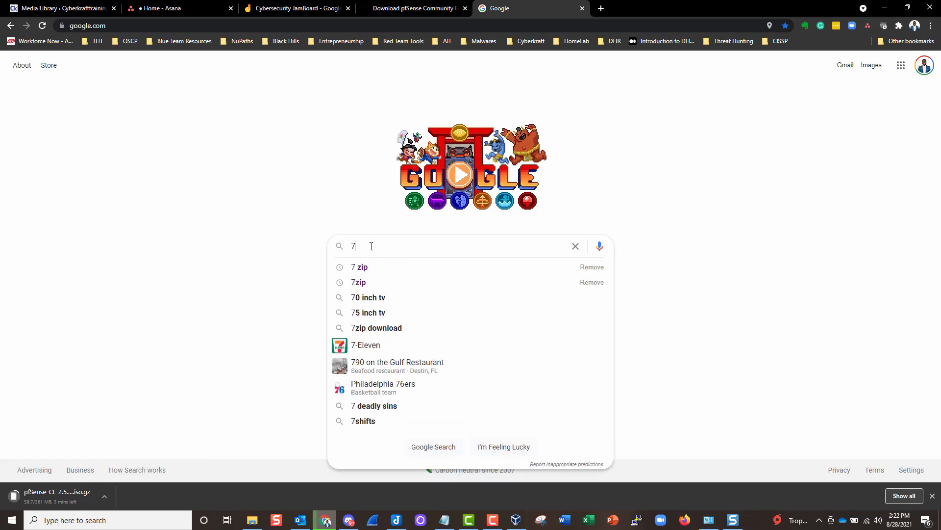
pyautogui.click(369, 267)
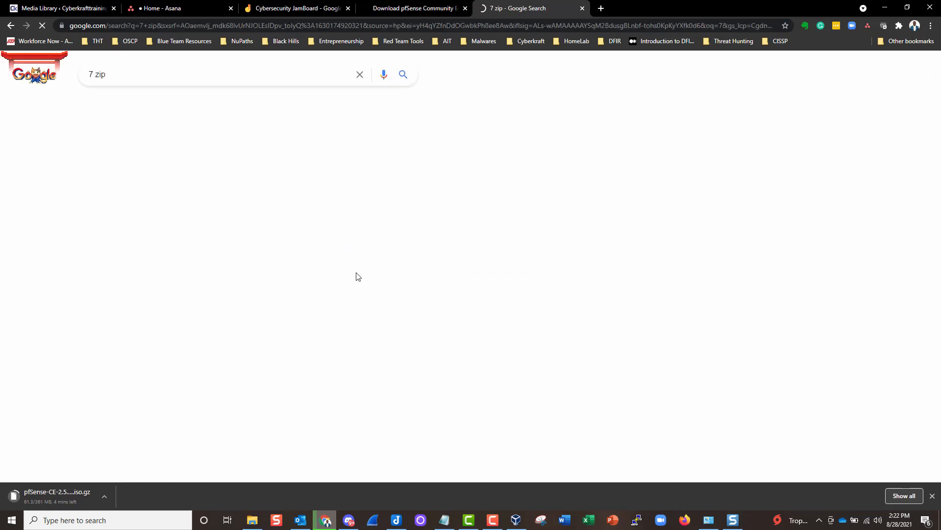
# - Open 7-zip.org and highlight its 64-bit x64 download
pyautogui.click(101, 160)
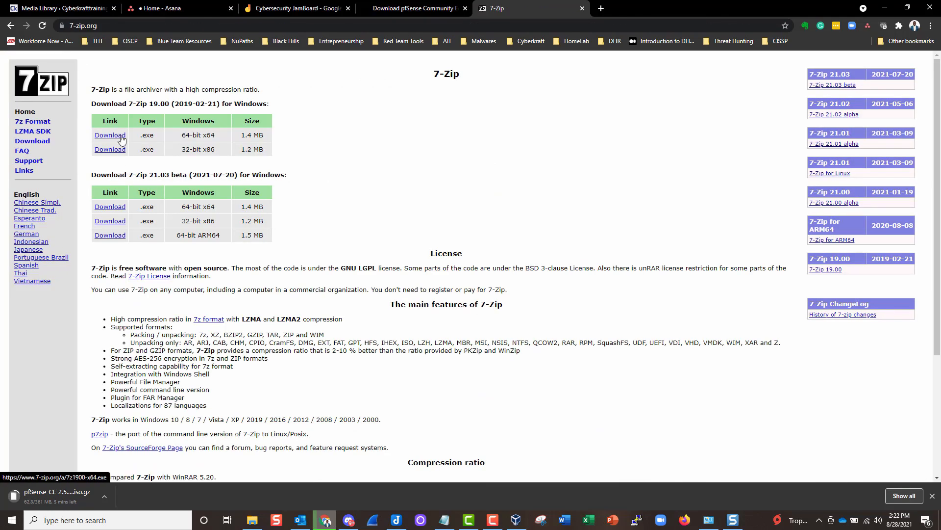
pyautogui.moveTo(182, 135); pyautogui.dragTo(215, 136)
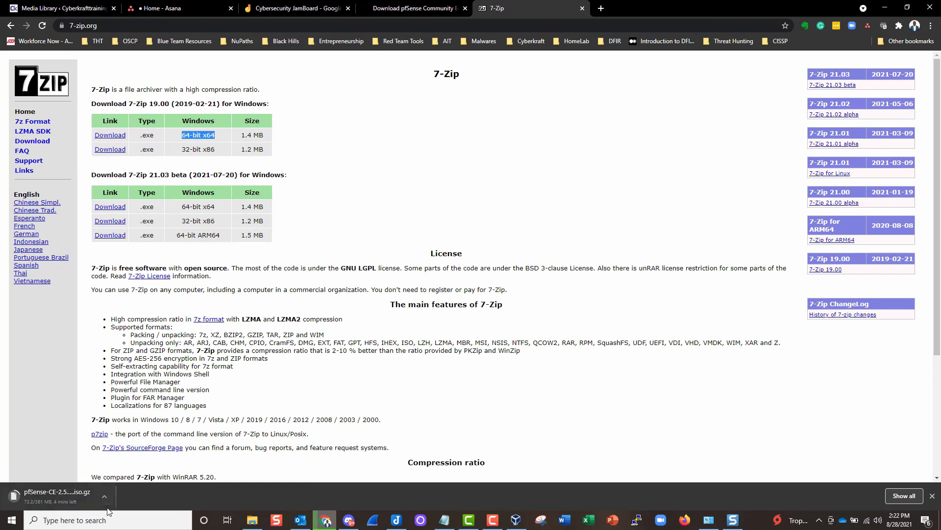
pyautogui.click(414, 8)
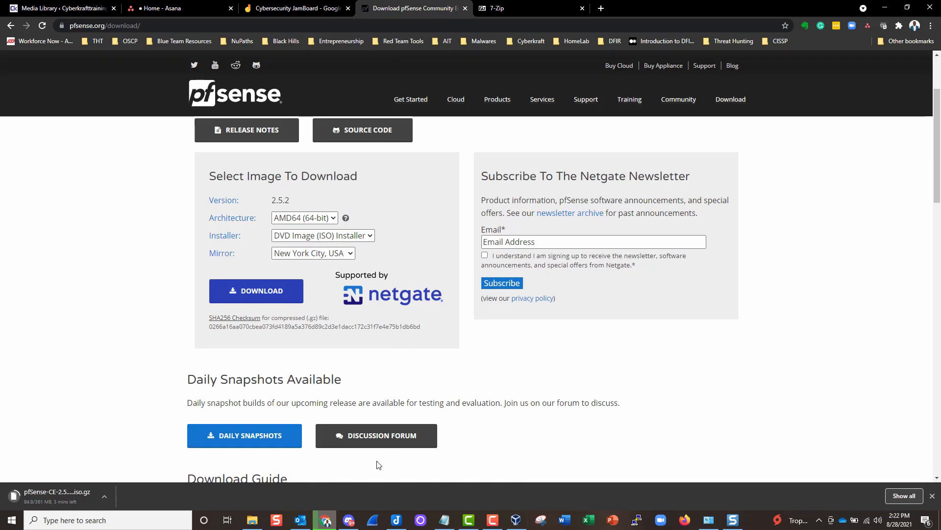
pyautogui.click(252, 520)
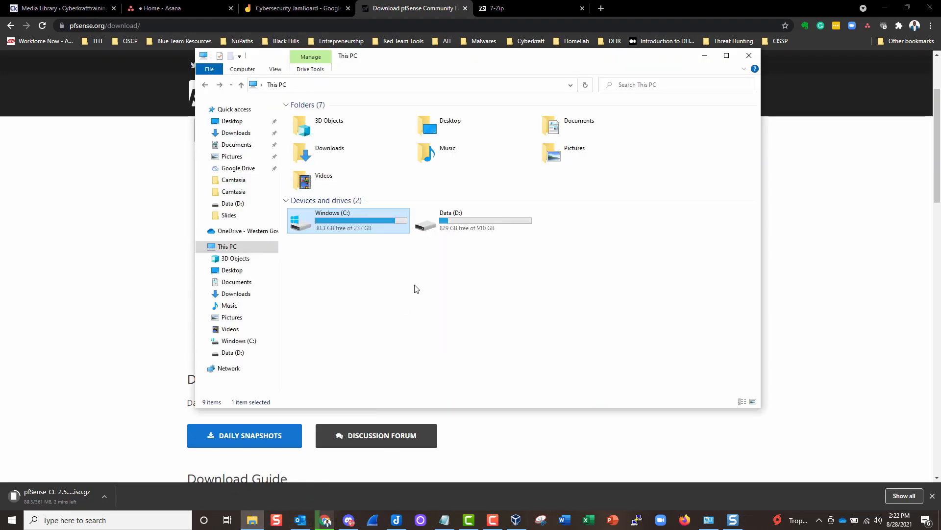
# - Maximize File Explorer and open the Cyber Home Lab folder on the C: drive
pyautogui.doubleClick(401, 59)
pyautogui.doubleClick(130, 140)
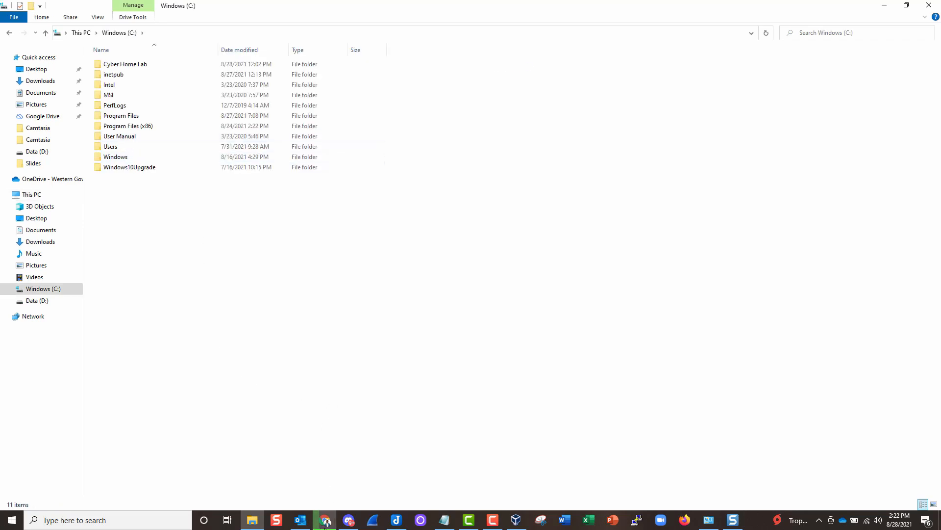
pyautogui.click(147, 67)
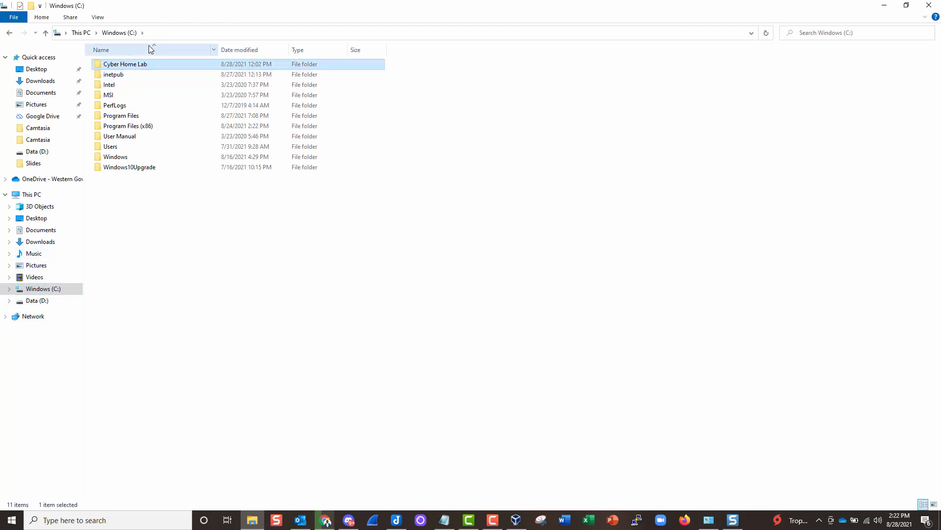
pyautogui.moveTo(158, 69)
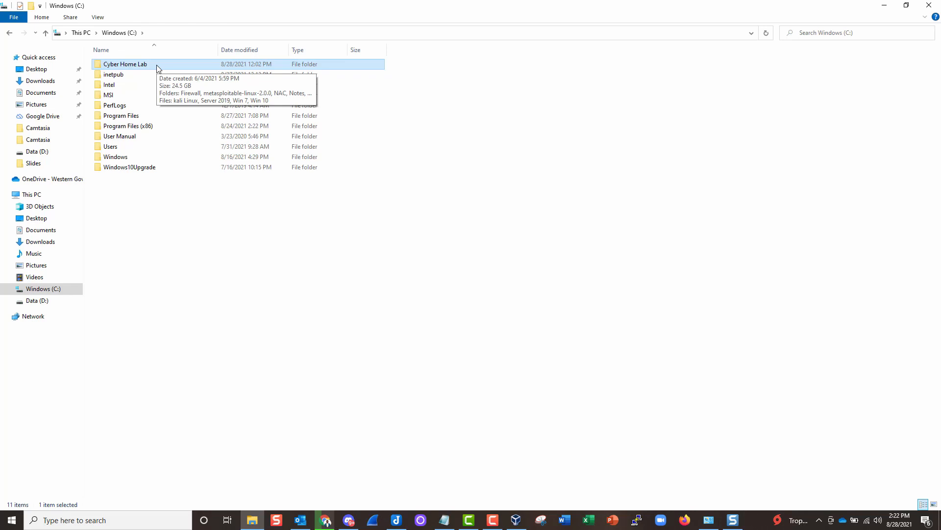
pyautogui.doubleClick(158, 67)
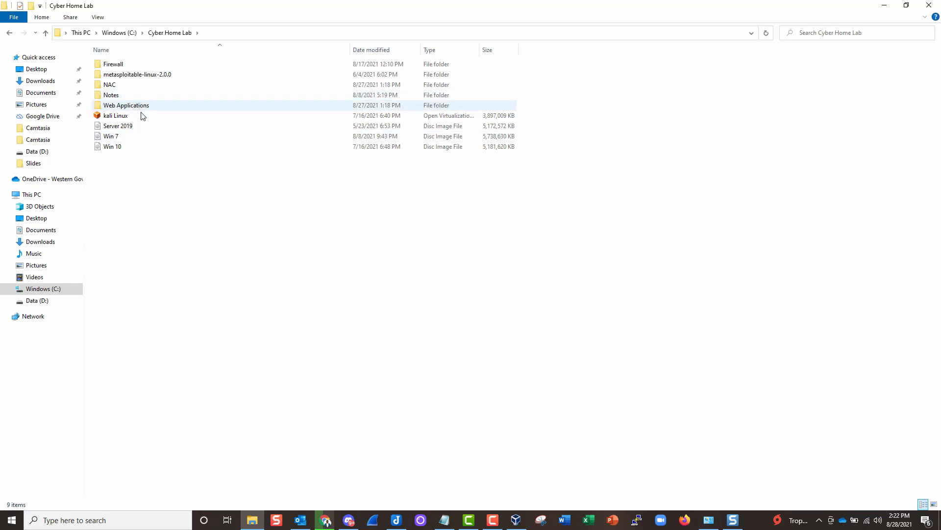
# - Look over the Metasploitable, Kali, Server 2019 and Win 10 items, then enter the Firewall folder
pyautogui.click(136, 76)
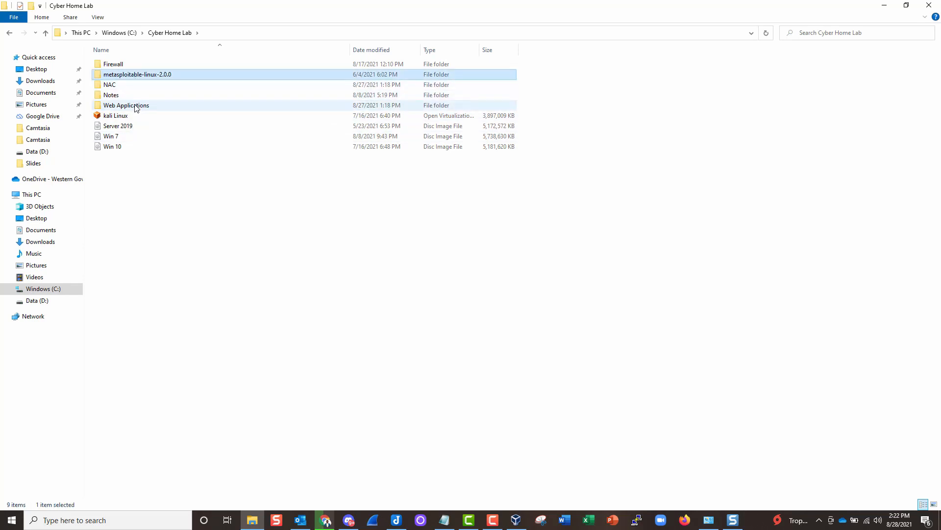
pyautogui.click(135, 116)
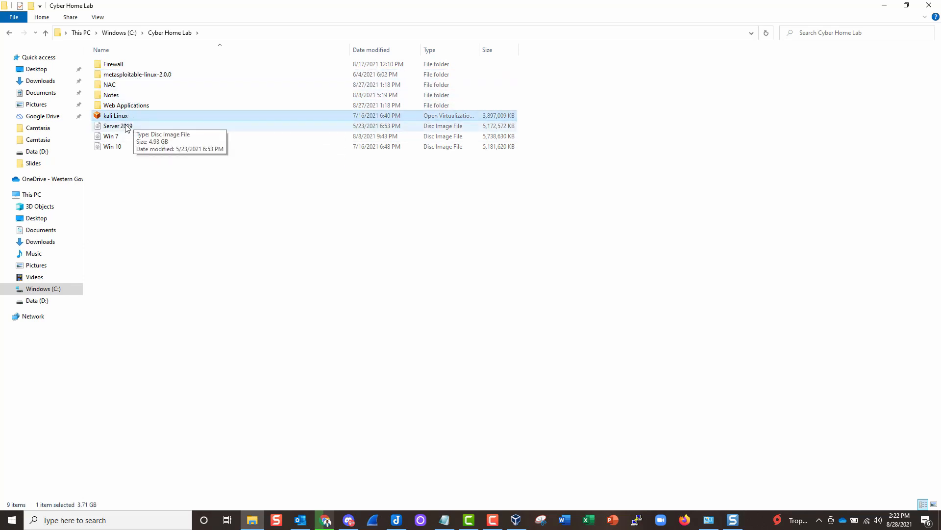
pyautogui.click(134, 127)
pyautogui.click(127, 146)
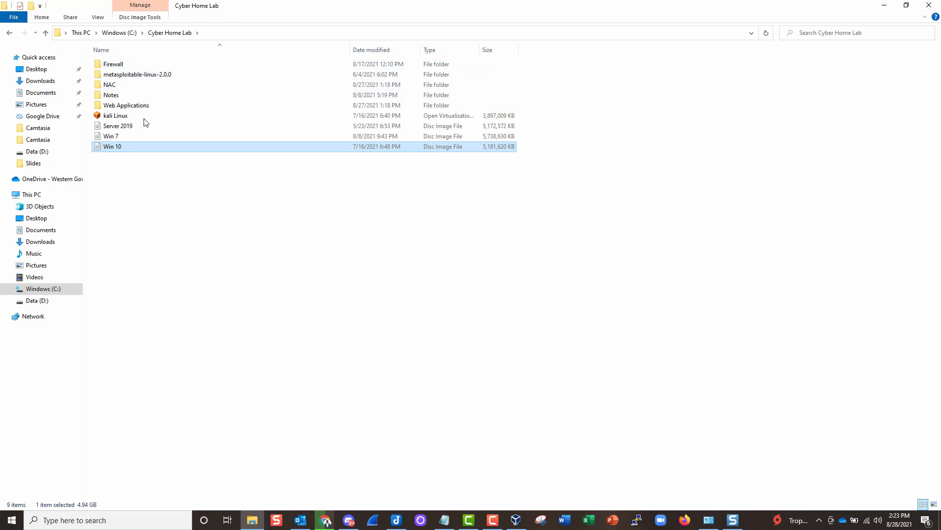
pyautogui.doubleClick(120, 65)
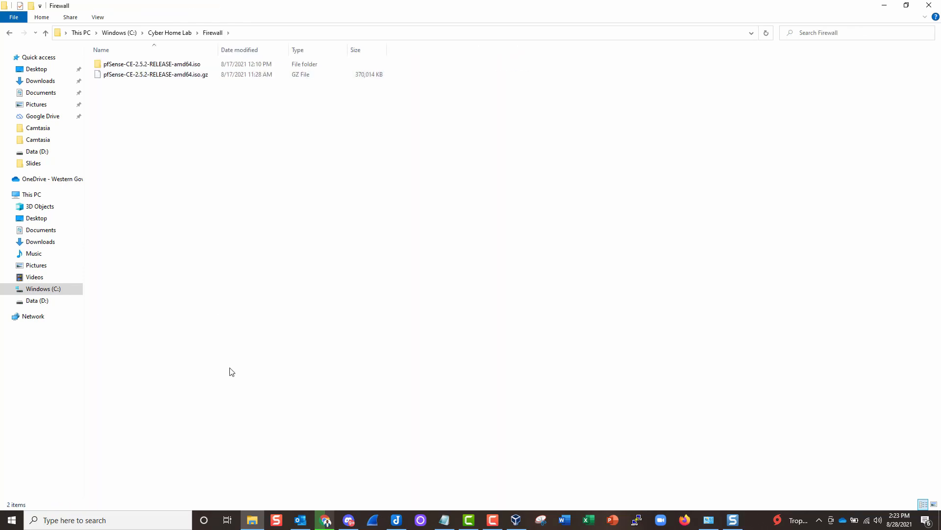
# - Extract the pfSense .iso.gz archive into the Firewall folder with 7-Zip Extract Here
pyautogui.click(326, 518)
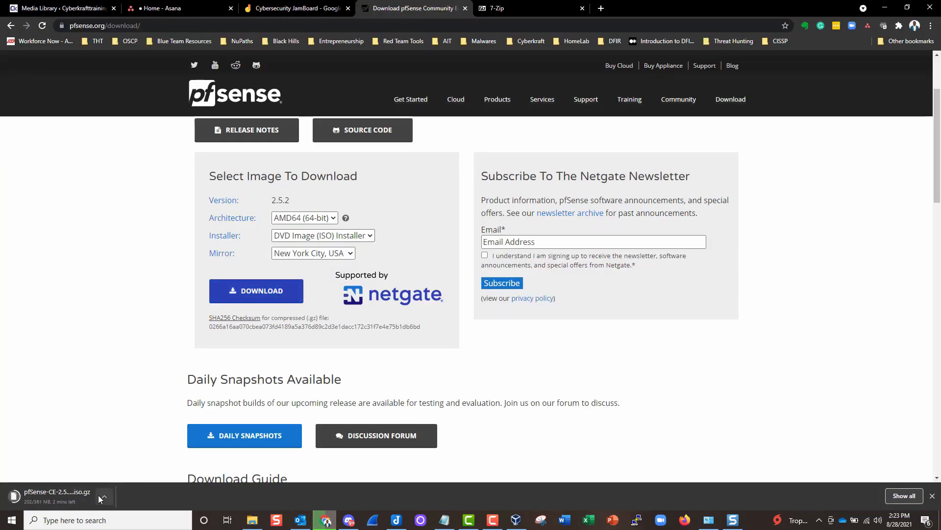
pyautogui.click(324, 519)
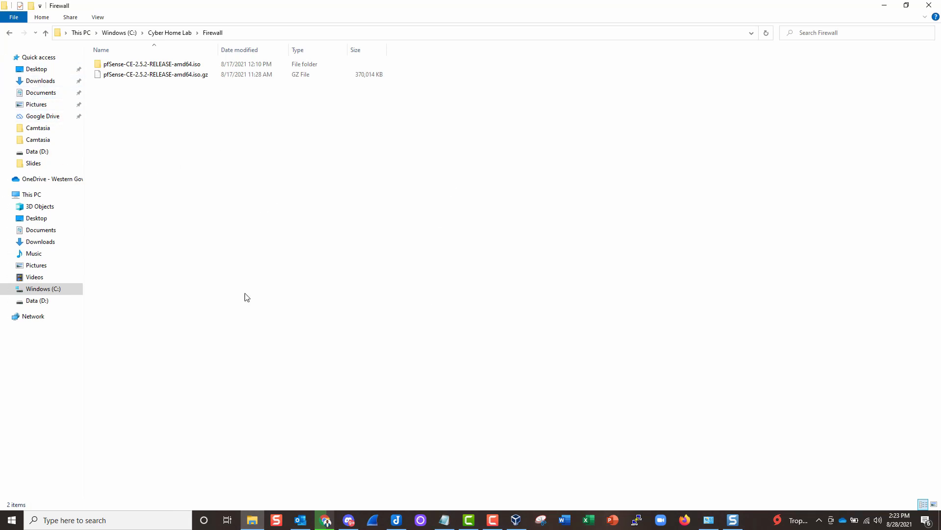
pyautogui.click(167, 76)
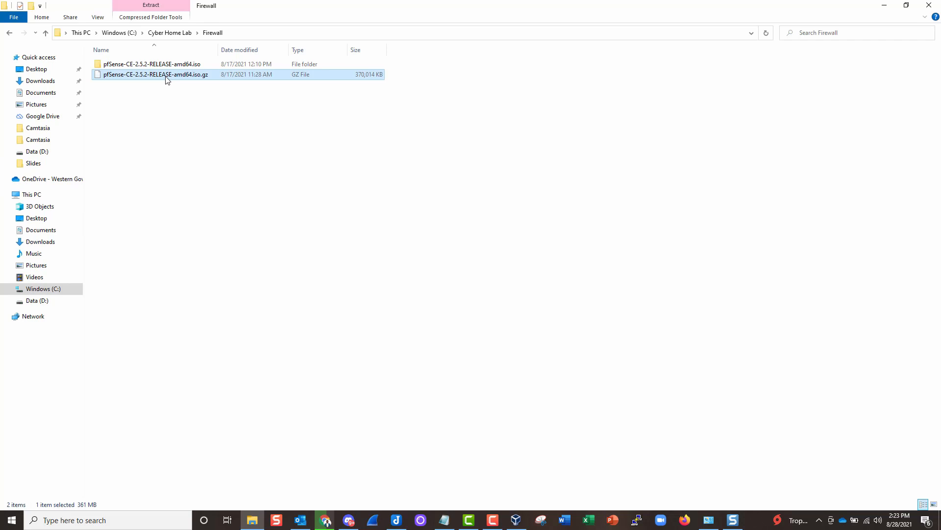
pyautogui.rightClick(165, 76)
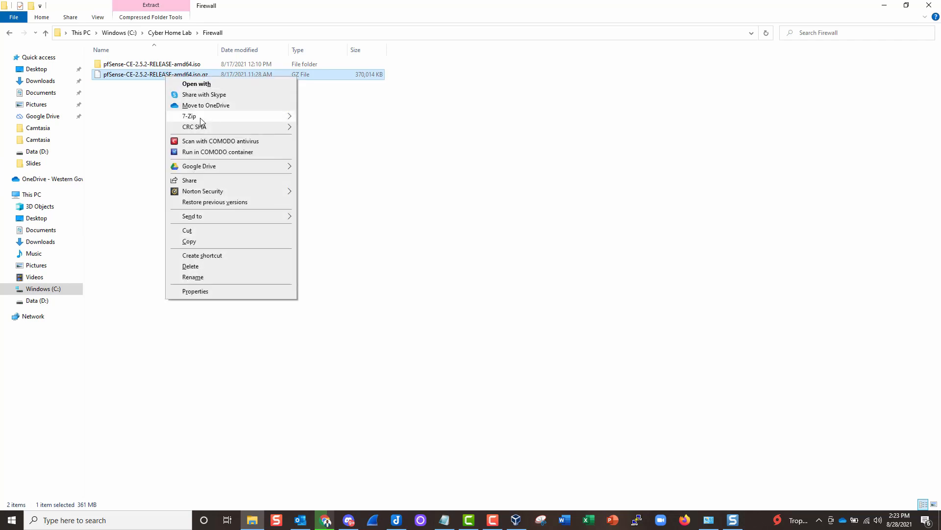
pyautogui.moveTo(201, 121)
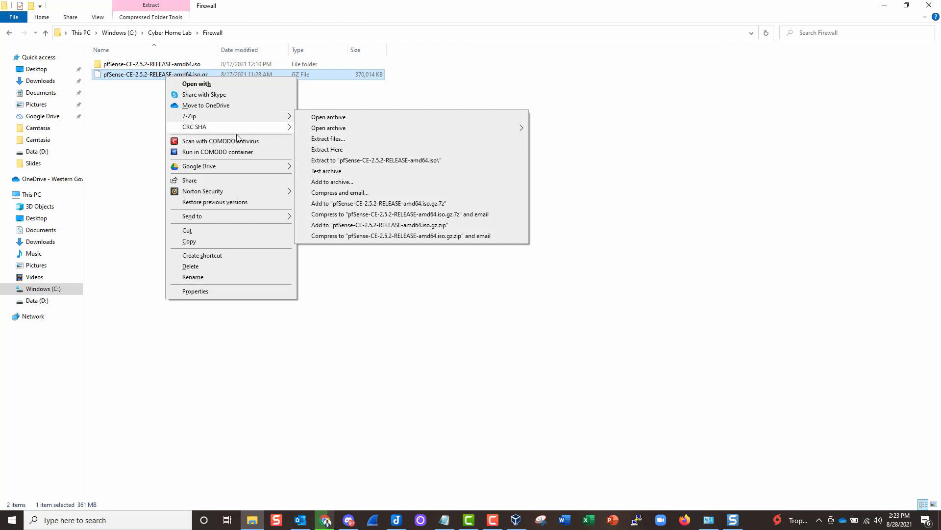
pyautogui.click(141, 76)
# - Select the pfSense-CE-2.5.2-RELEASE-amd64 disc image in its extracted folder and minimize Explorer
pyautogui.click(198, 109)
pyautogui.click(198, 111)
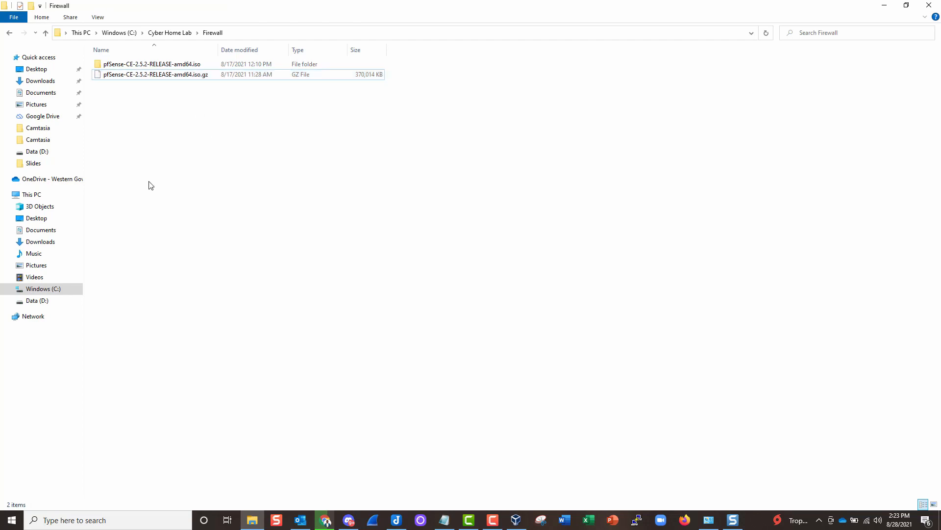
pyautogui.doubleClick(174, 64)
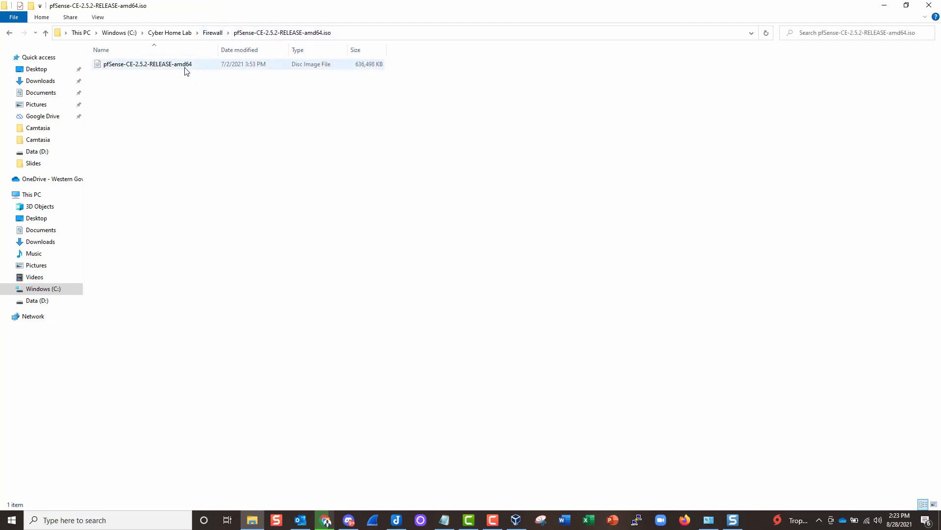
pyautogui.click(157, 68)
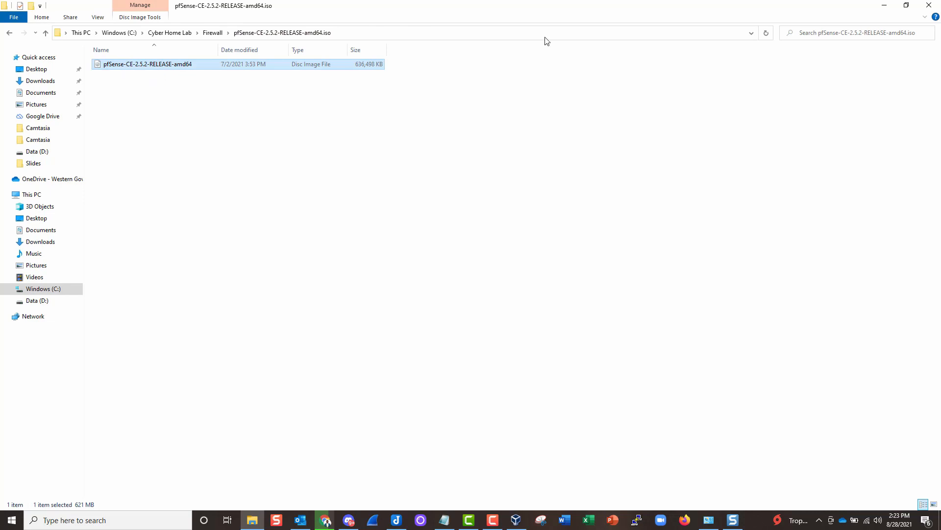
pyautogui.click(881, 8)
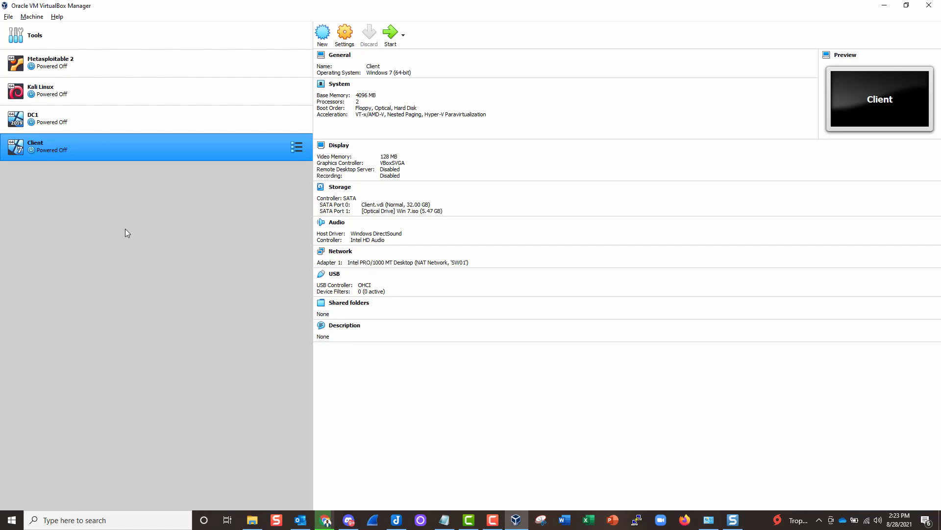
# - Start a new VM named 'pfSense - Firewall' with type BSD and version FreeBSD (64-bit)
pyautogui.click(324, 45)
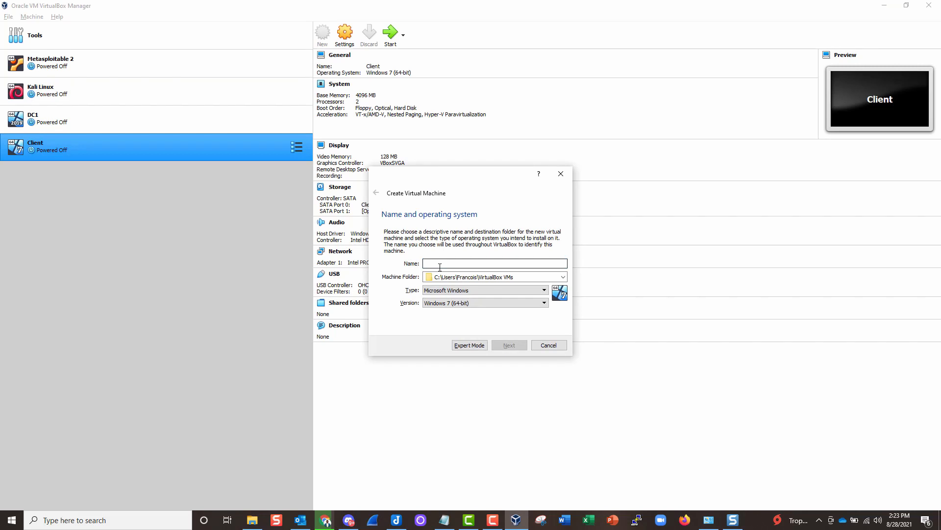
pyautogui.write('pfSense - Firewall')
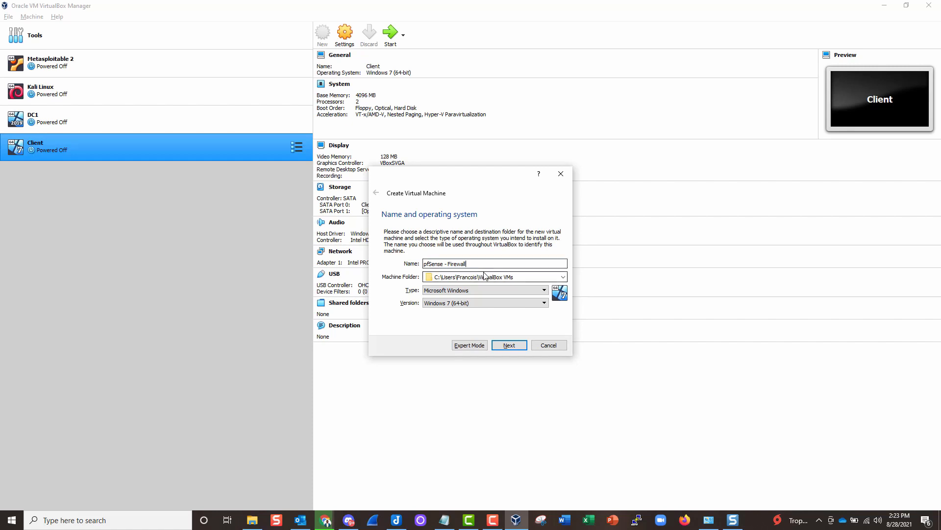
pyautogui.click(439, 291)
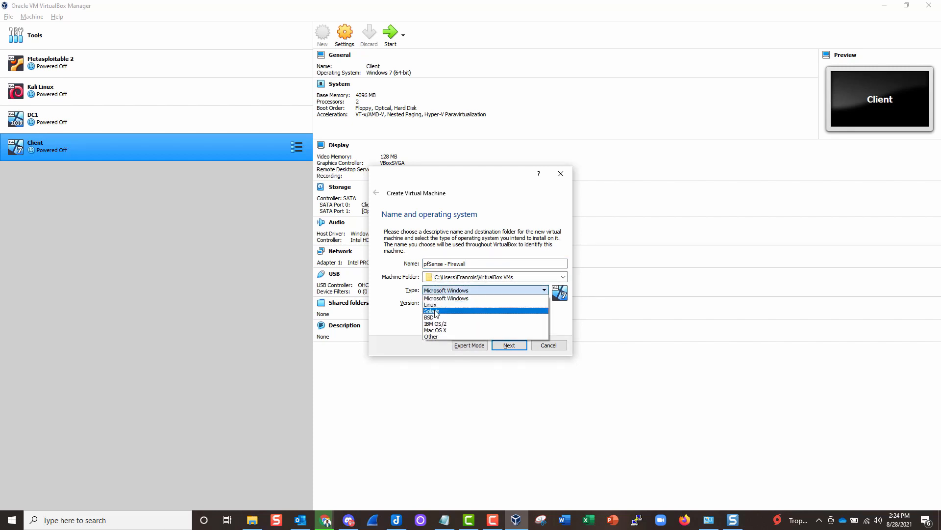
pyautogui.click(431, 317)
pyautogui.click(434, 302)
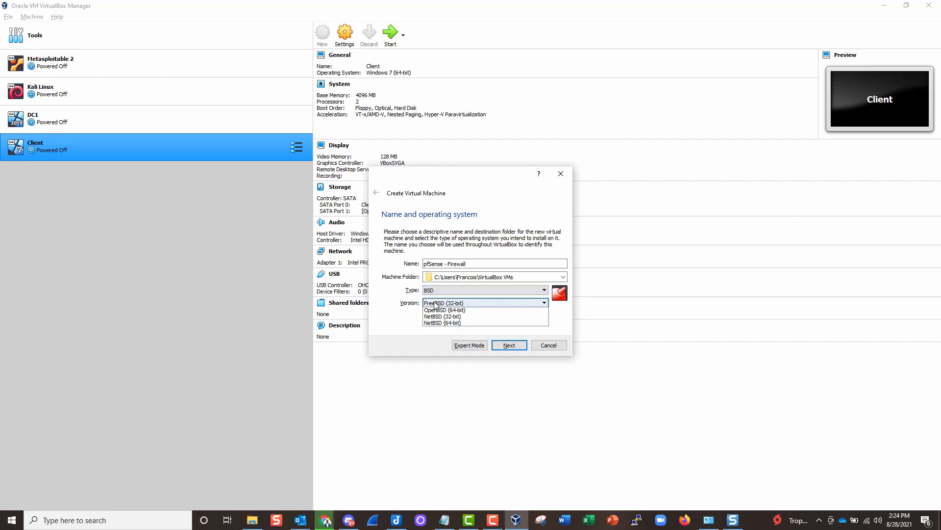
pyautogui.click(437, 318)
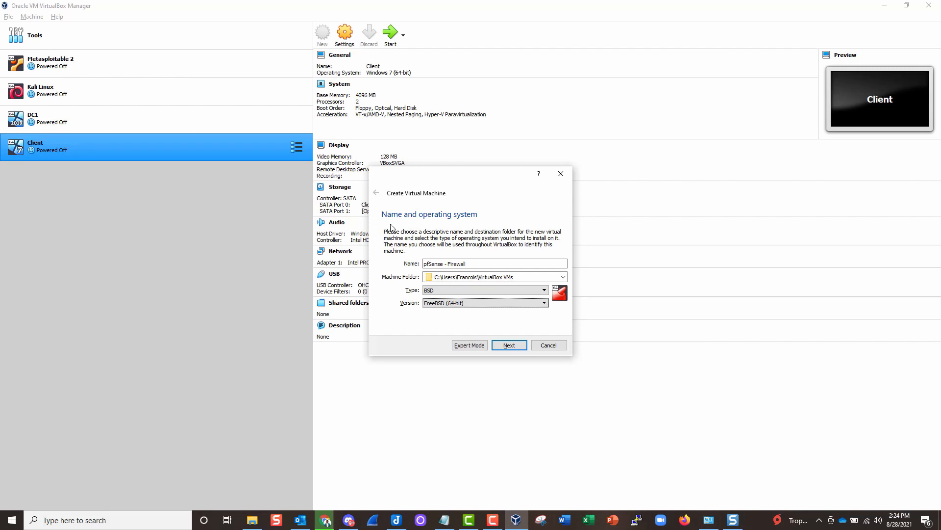
pyautogui.moveTo(410, 176); pyautogui.dragTo(412, 124)
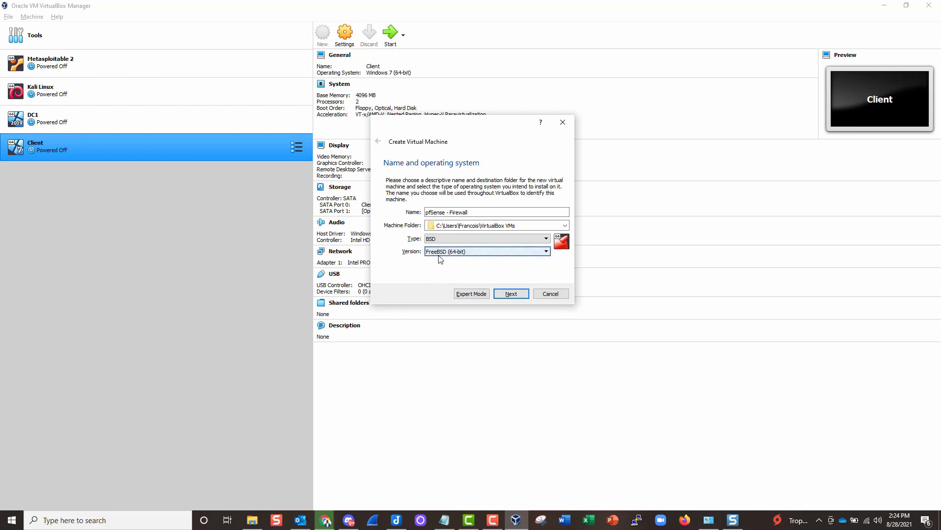
pyautogui.click(511, 293)
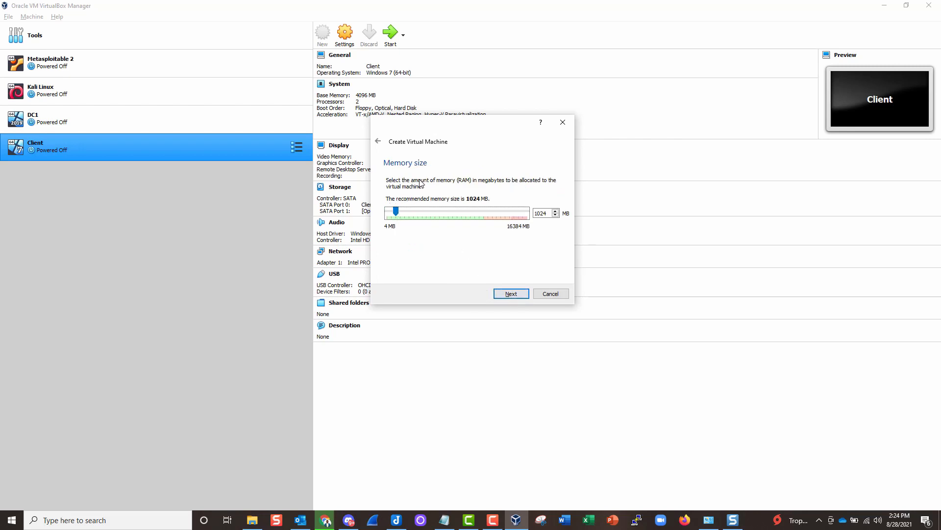
# - Give the VM 2048 MB of memory and a dynamically allocated 16 GB VDI disk
pyautogui.moveTo(400, 211); pyautogui.dragTo(405, 212)
pyautogui.doubleClick(543, 215)
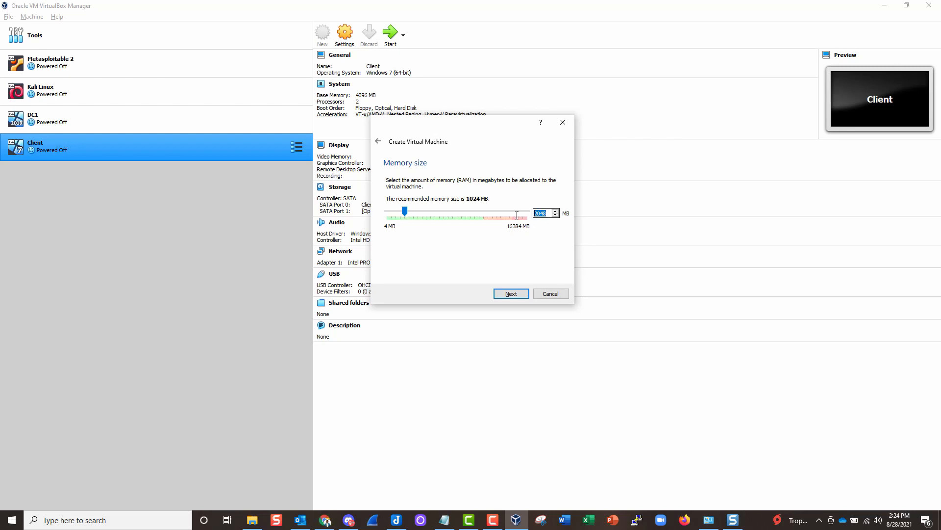
pyautogui.click(510, 293)
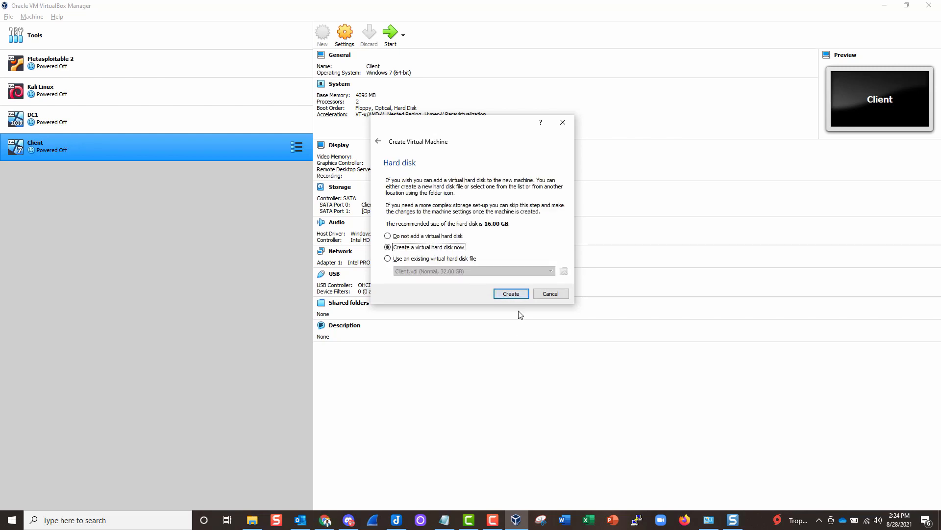
pyautogui.click(511, 294)
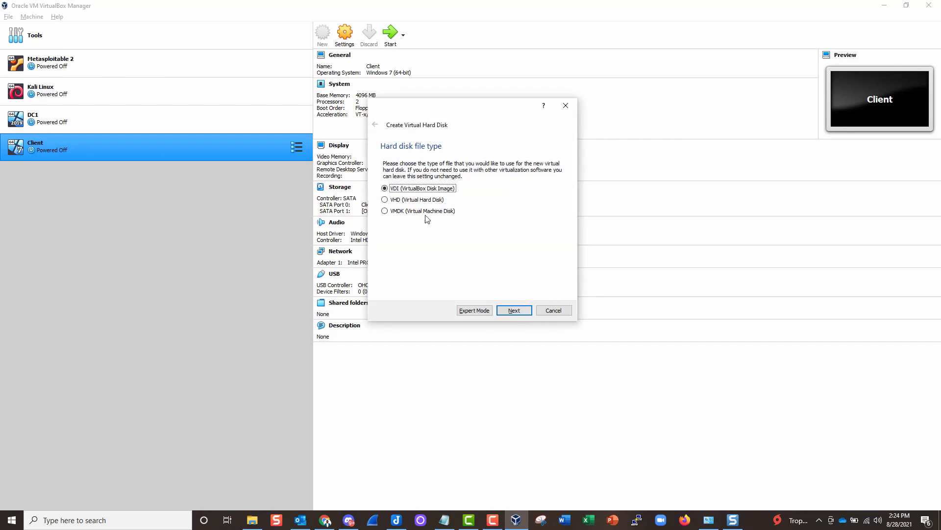
pyautogui.click(513, 312)
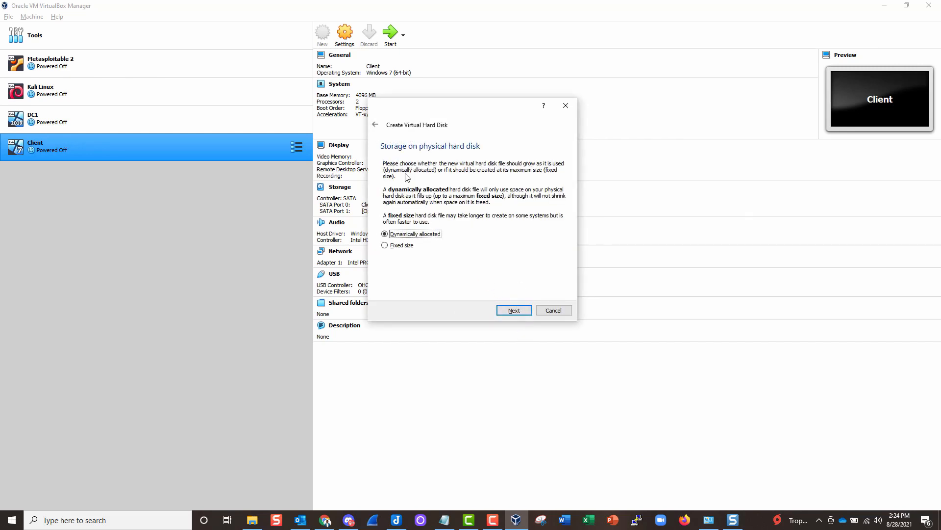
pyautogui.click(513, 310)
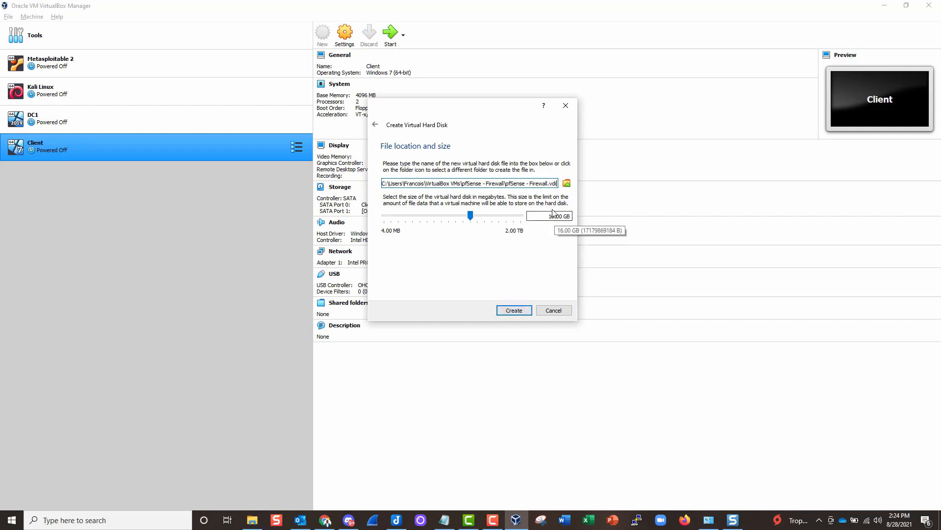
pyautogui.click(511, 310)
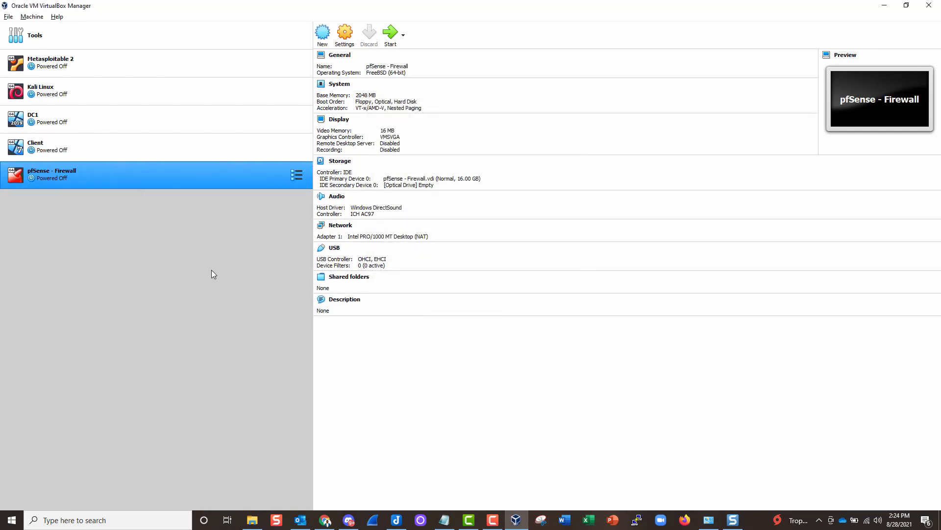
# - In the pfSense - Firewall settings, set the processor count to 2
pyautogui.rightClick(149, 181)
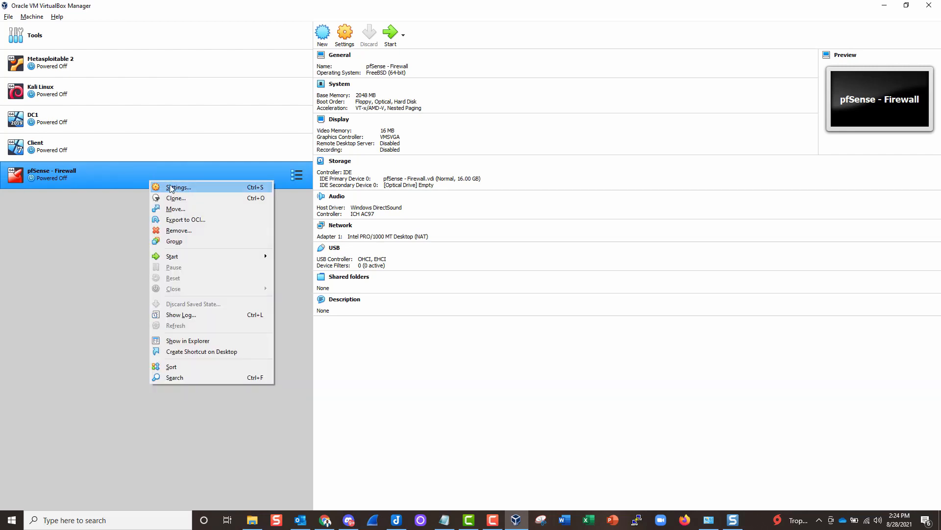
pyautogui.click(171, 191)
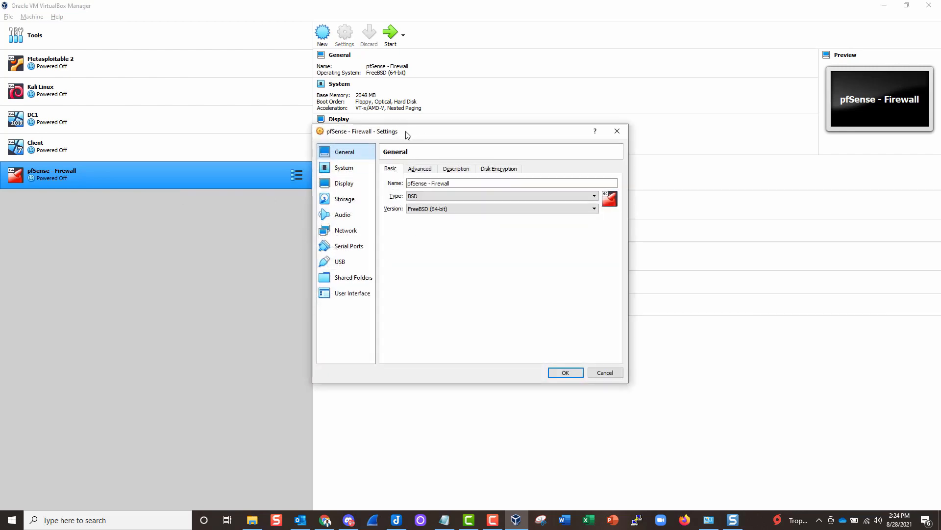
pyautogui.moveTo(406, 132); pyautogui.dragTo(320, 73)
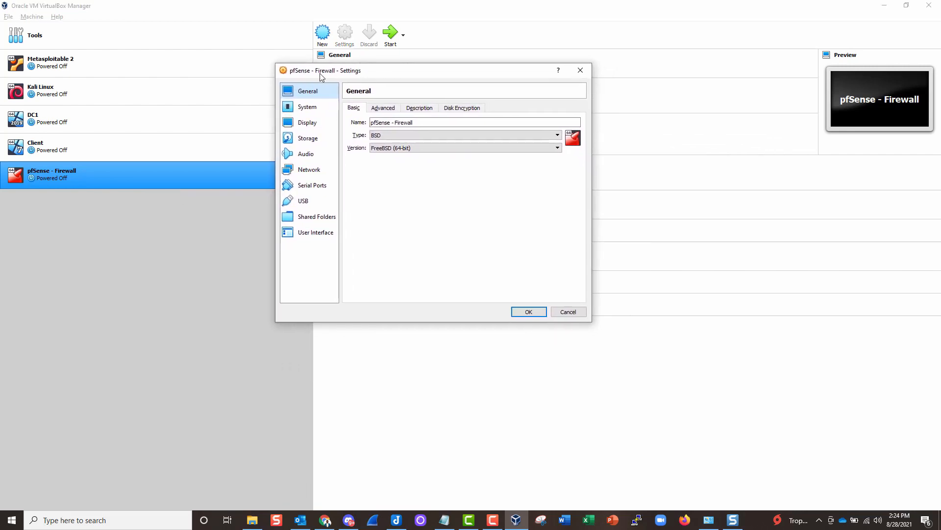
pyautogui.click(309, 108)
pyautogui.click(401, 109)
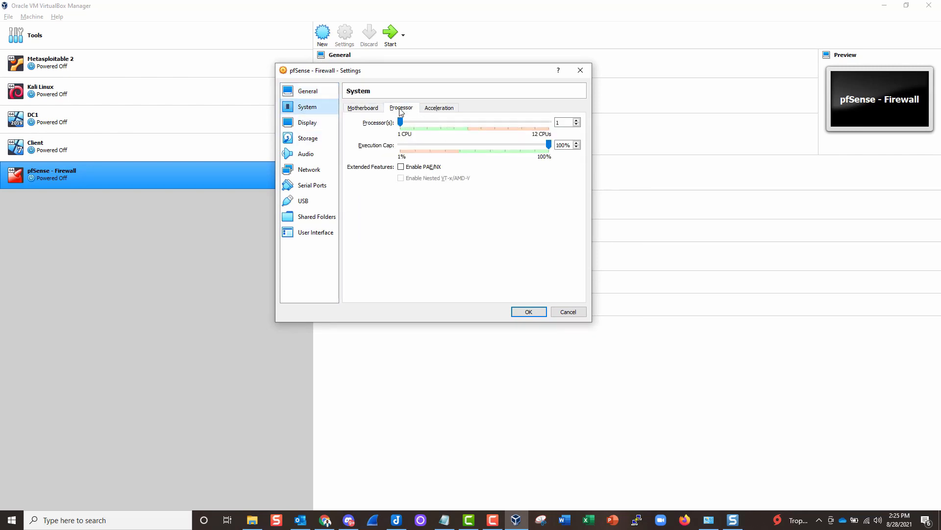
pyautogui.click(407, 124)
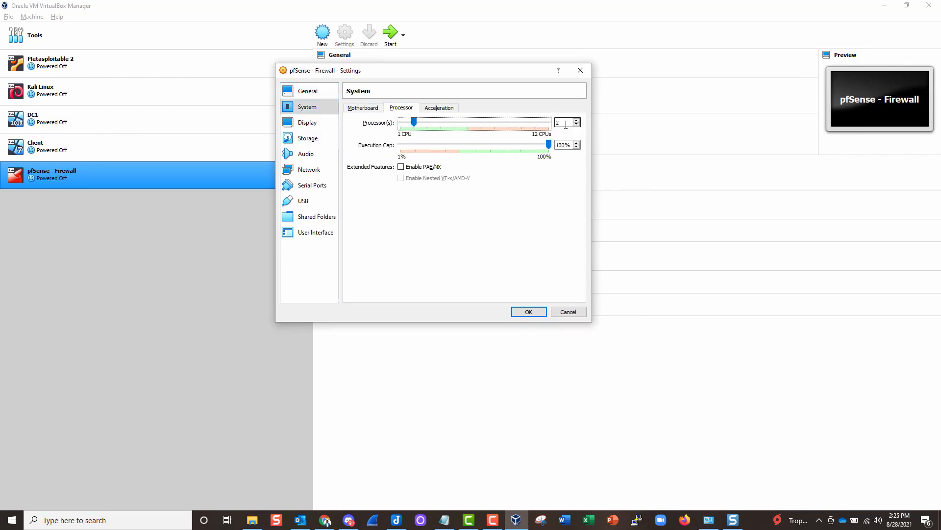
# - Disable the VM's USB controller
pyautogui.click(358, 108)
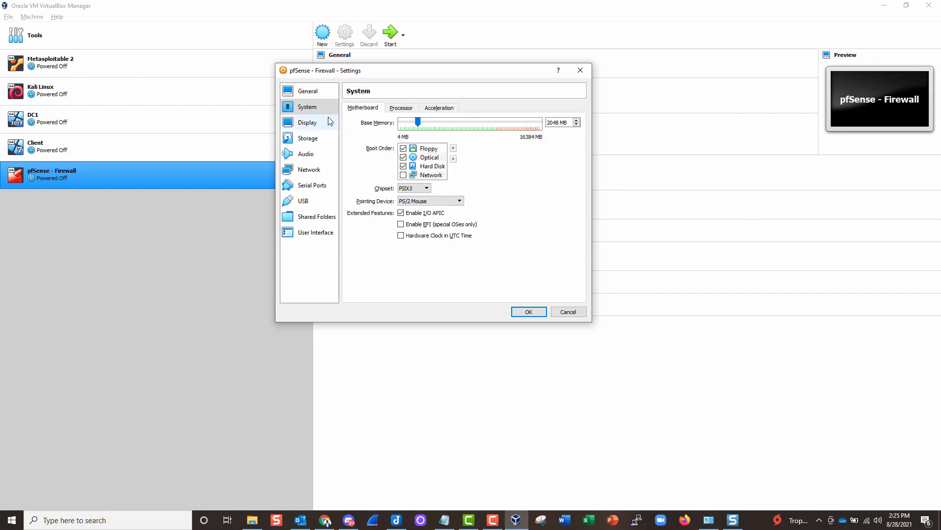
pyautogui.click(304, 201)
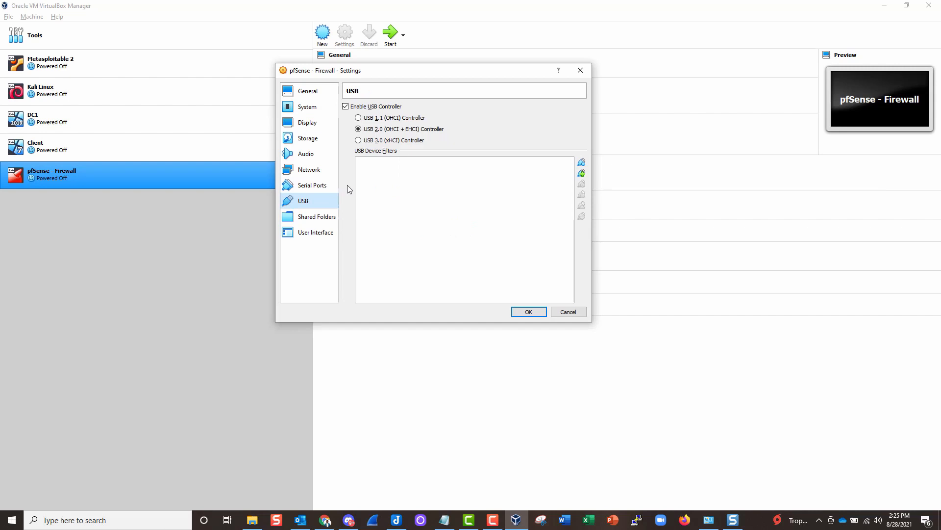
pyautogui.click(345, 106)
pyautogui.click(346, 106)
pyautogui.moveTo(366, 69); pyautogui.dragTo(383, 58)
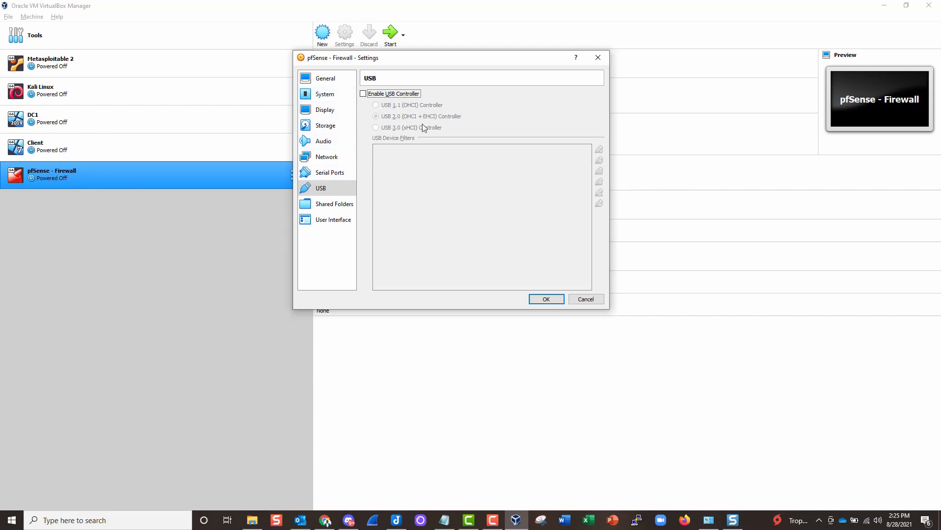
# - Attach Adapter 1 as a Bridged Adapter on the Intel Wi-Fi card and save the settings
pyautogui.click(326, 159)
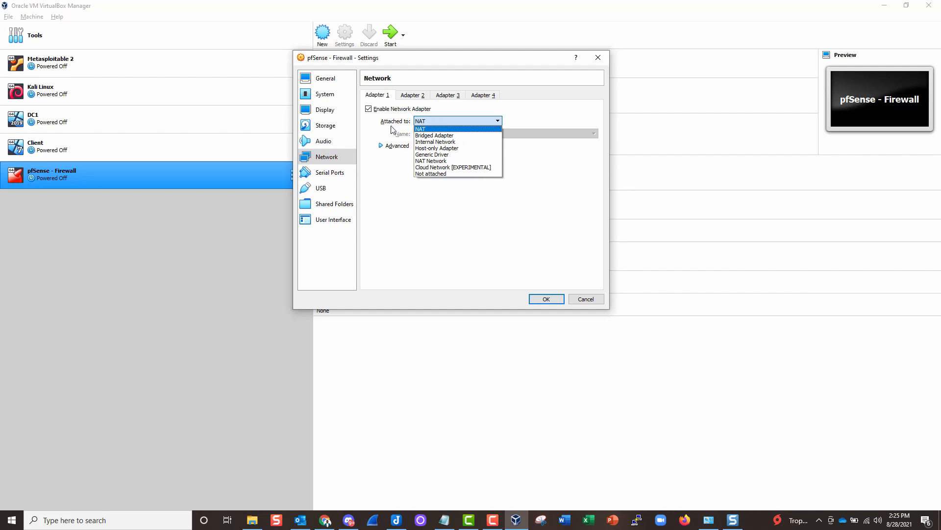
pyautogui.click(435, 136)
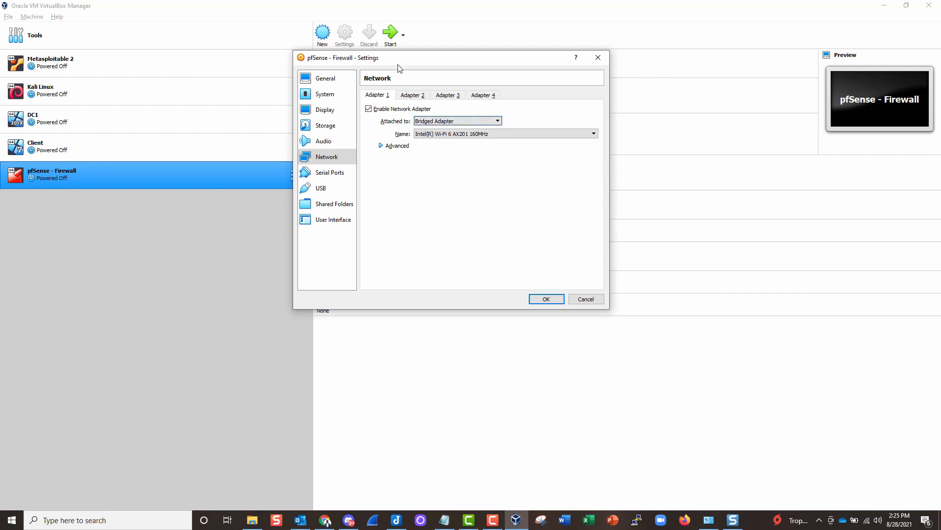
pyautogui.click(11, 518)
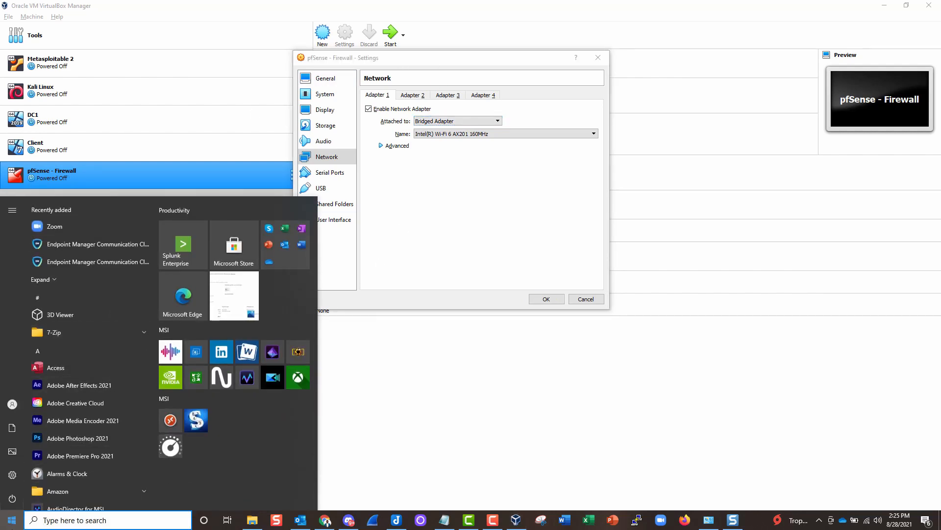
pyautogui.click(12, 521)
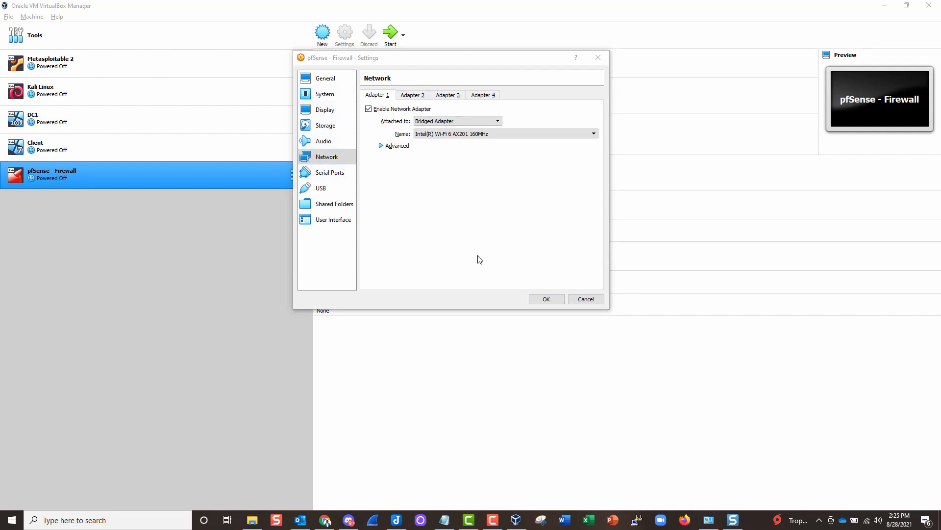
pyautogui.click(544, 300)
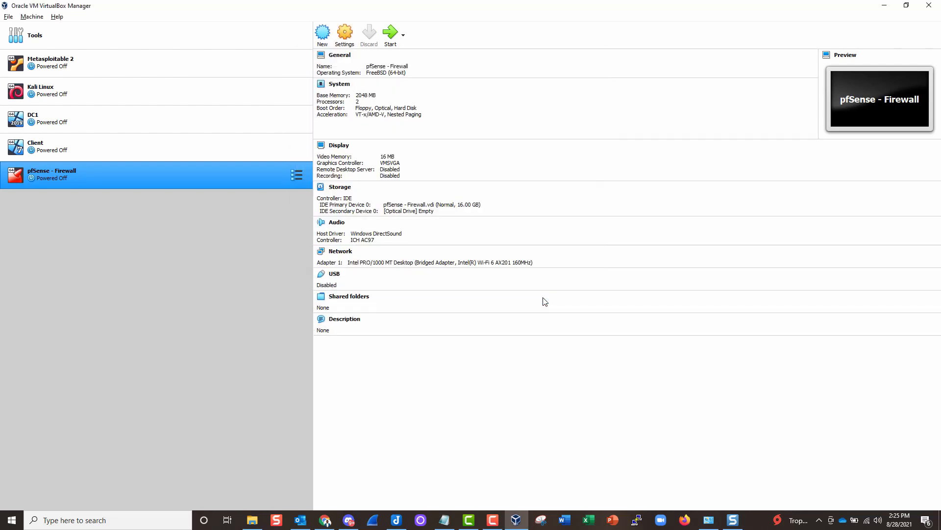
# - Start the pfSense - Firewall VM and browse to add an optical disk image file
pyautogui.doubleClick(152, 177)
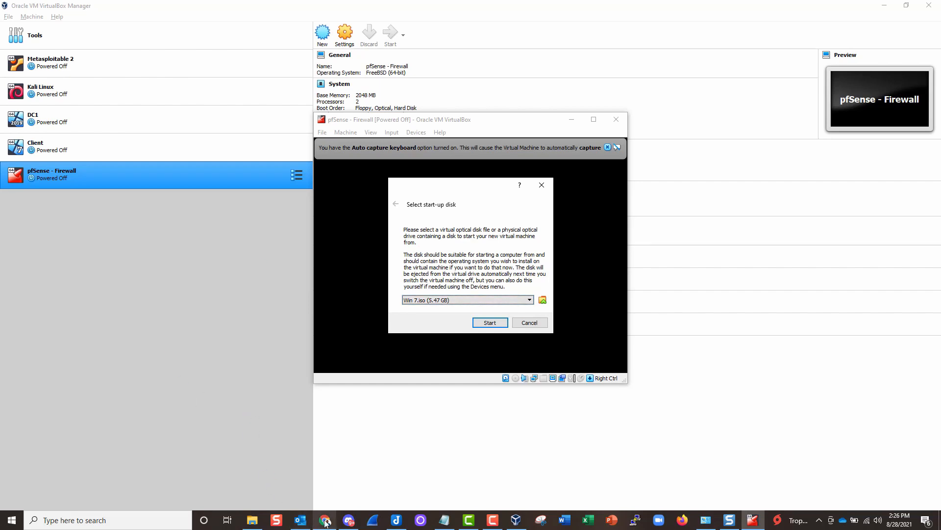
pyautogui.click(542, 302)
pyautogui.moveTo(426, 181); pyautogui.dragTo(387, 152)
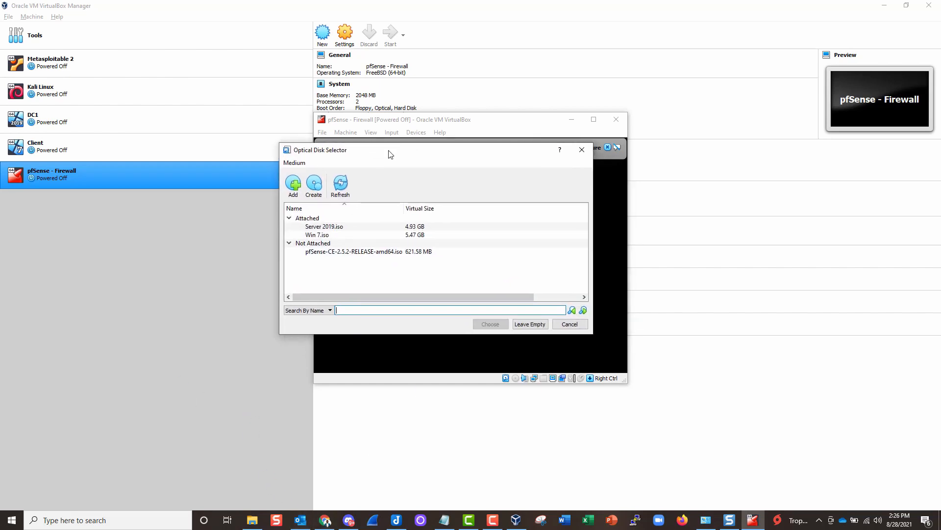
pyautogui.click(290, 183)
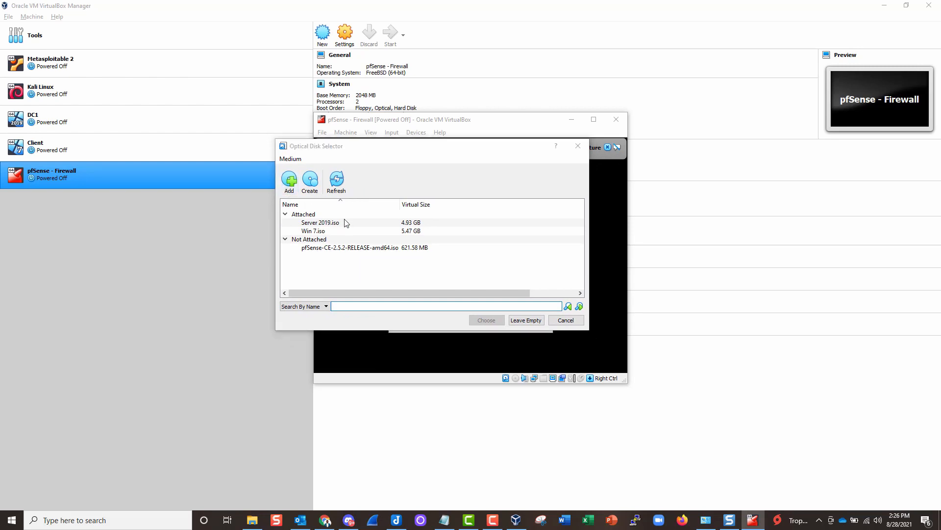
pyautogui.moveTo(399, 159); pyautogui.dragTo(351, 102)
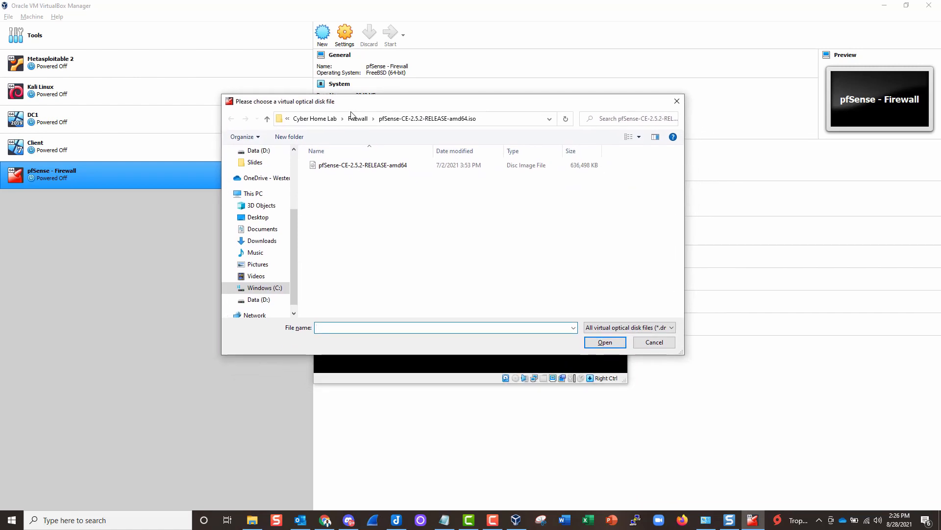
# - Browse to the C:\Cyber Home Lab\Firewall folder in the disk file browser
pyautogui.click(253, 193)
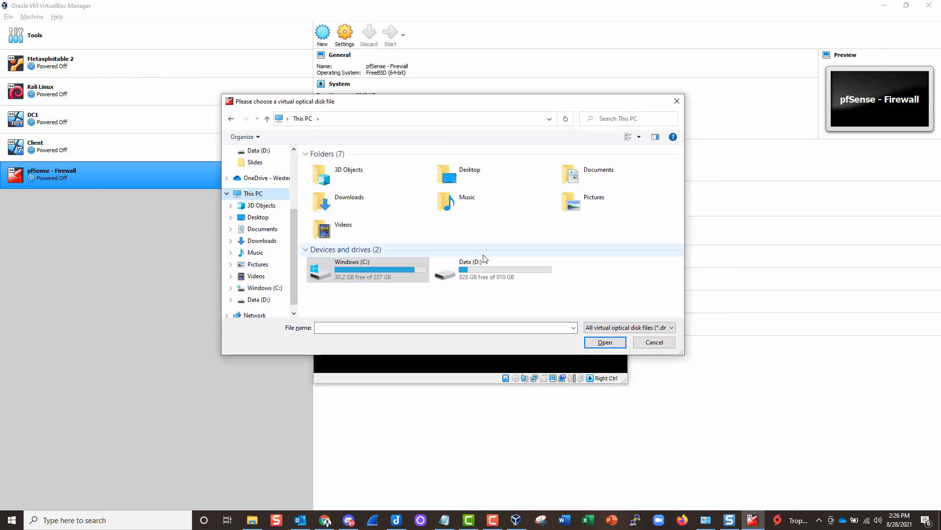
pyautogui.doubleClick(363, 277)
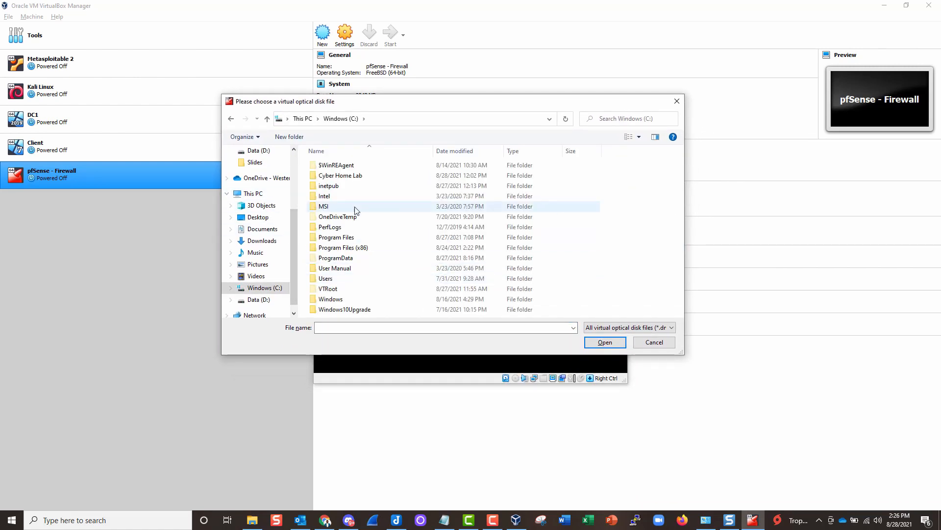
pyautogui.click(352, 177)
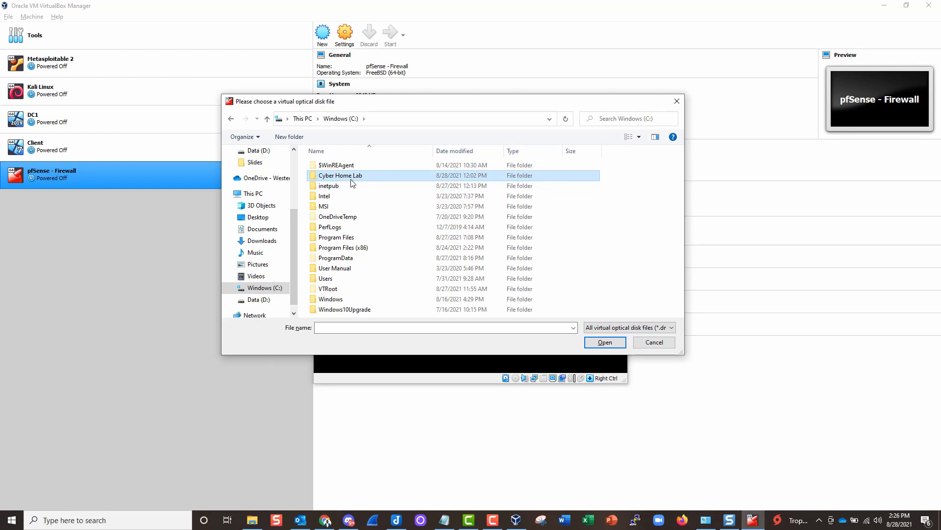
pyautogui.scroll(3, 267, 235)
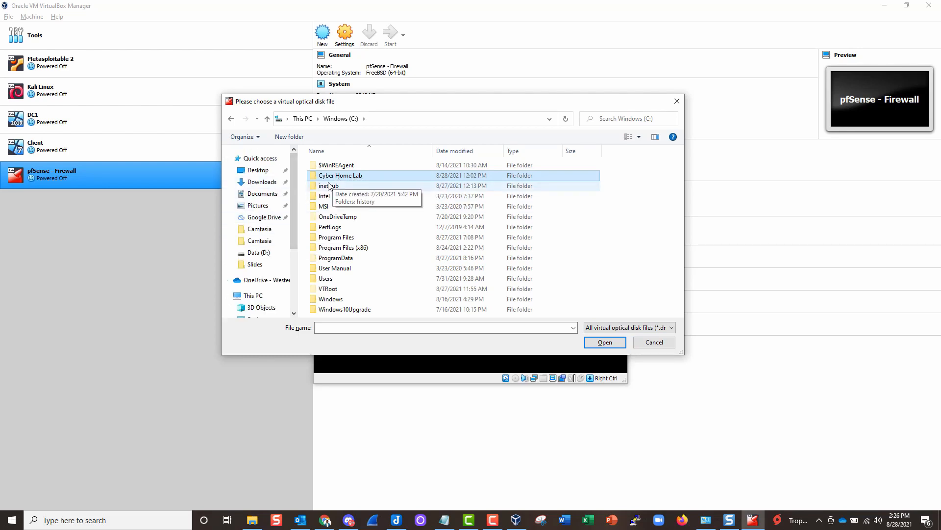
pyautogui.doubleClick(373, 182)
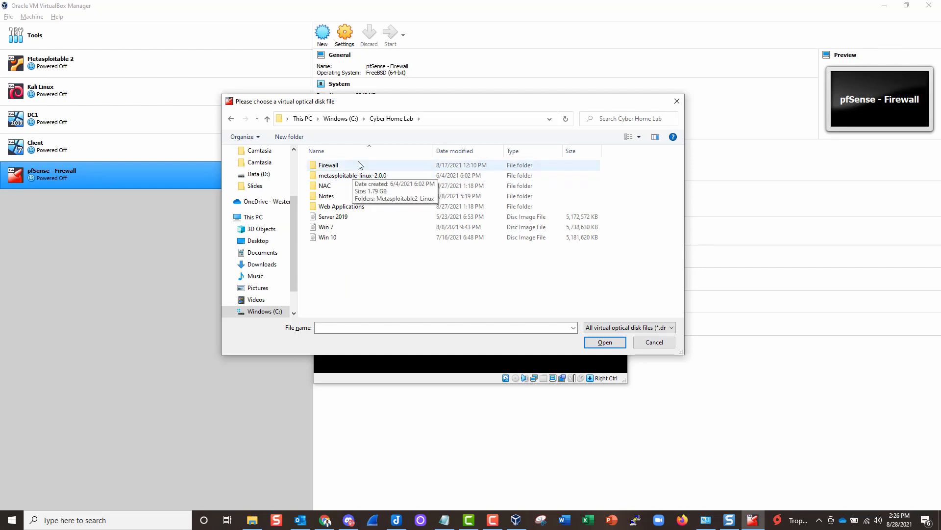
pyautogui.doubleClick(348, 167)
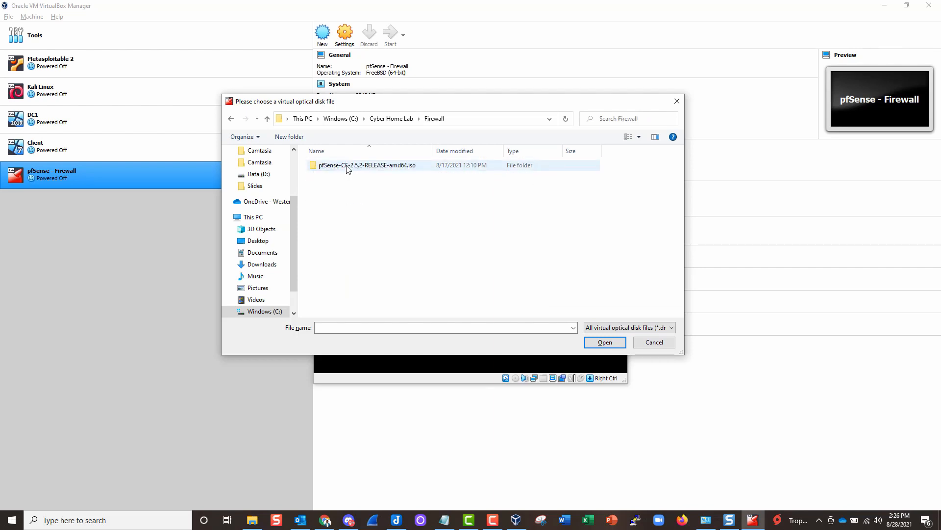
pyautogui.click(365, 173)
# - Add pfSense-CE-2.5.2-RELEASE-amd64.iso to the optical disk list and choose it as start-up disk
pyautogui.doubleClick(365, 169)
pyautogui.click(372, 168)
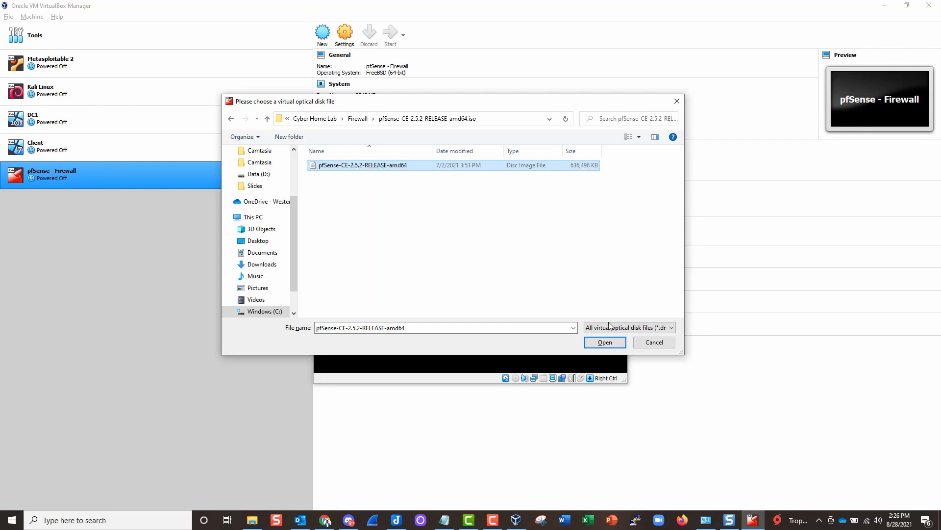
pyautogui.click(595, 343)
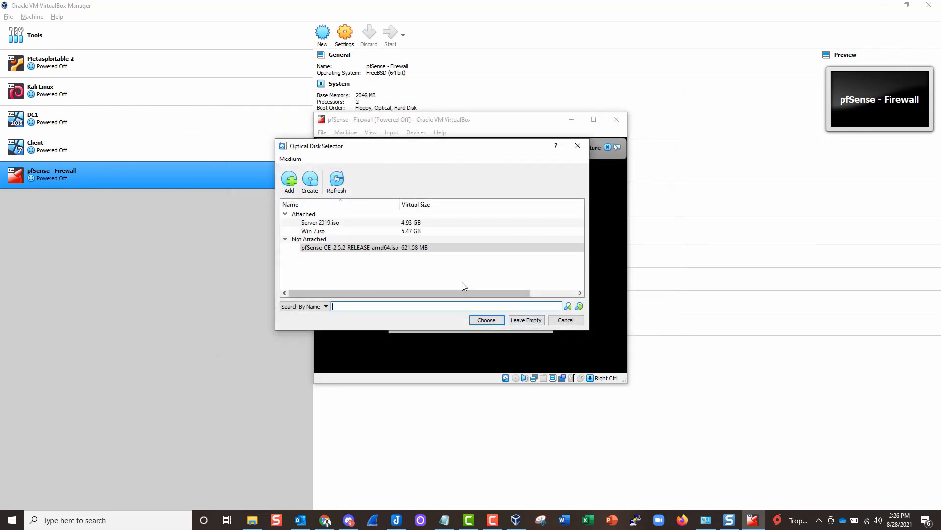
pyautogui.click(333, 251)
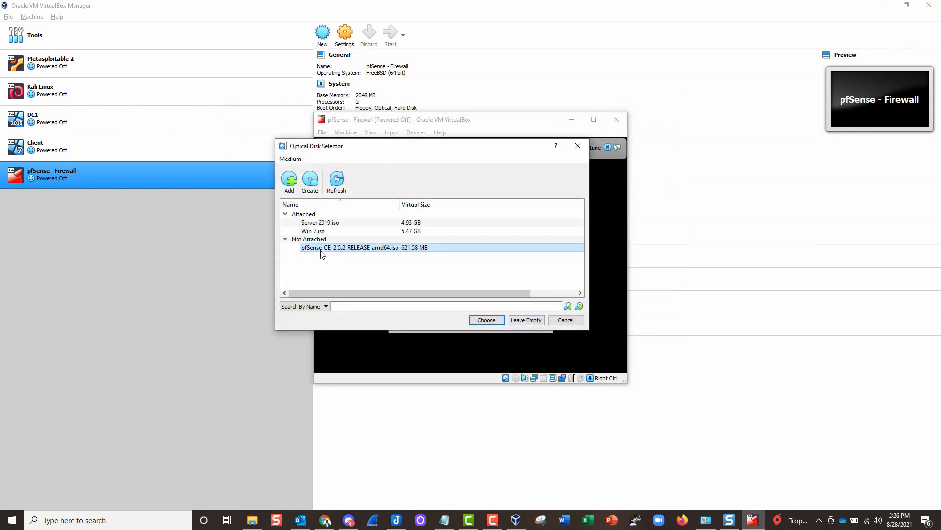
pyautogui.click(486, 319)
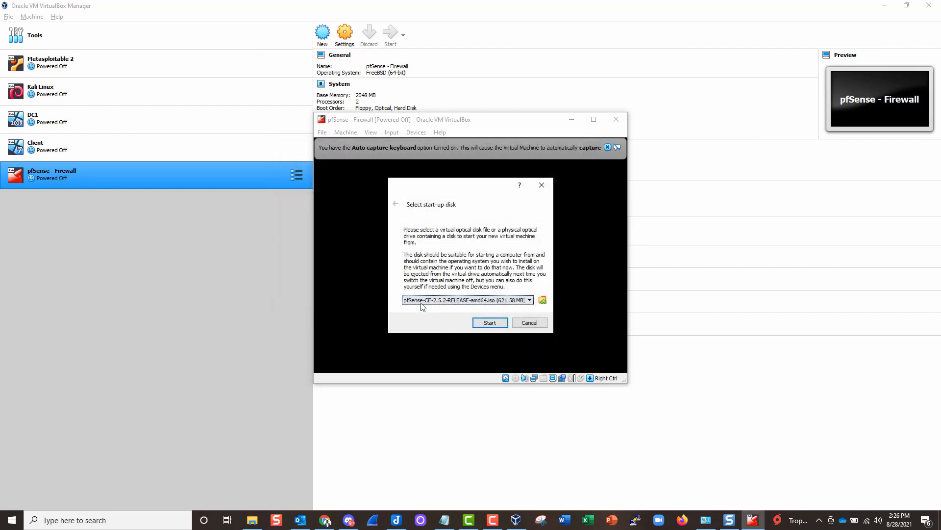
# - Boot the pfSense VM from the ISO, dismiss the capture notices, and accept the copyright notice
pyautogui.click(490, 322)
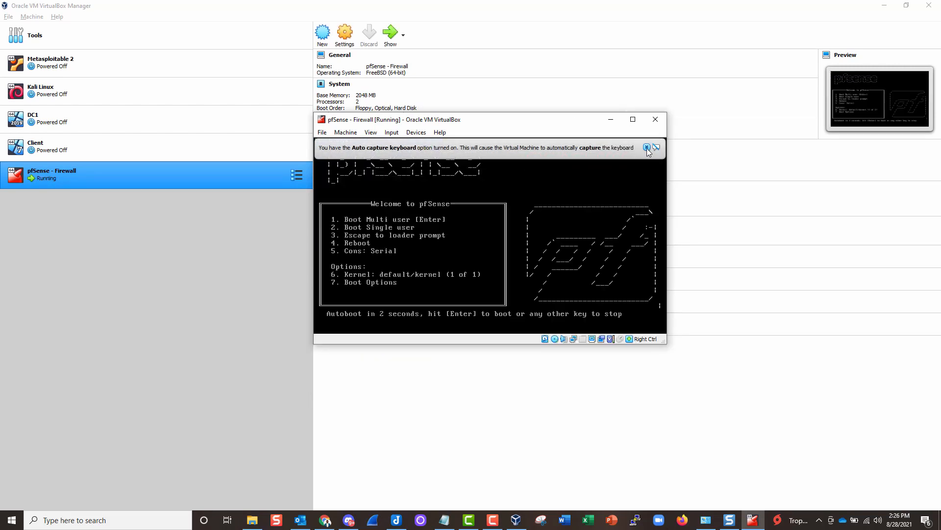
pyautogui.click(646, 148)
pyautogui.moveTo(500, 120); pyautogui.dragTo(481, 87)
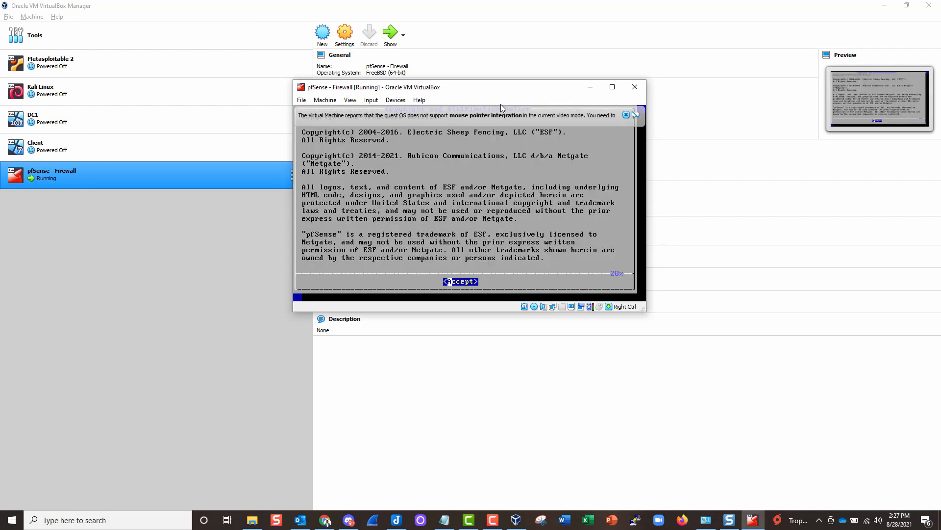
pyautogui.click(626, 114)
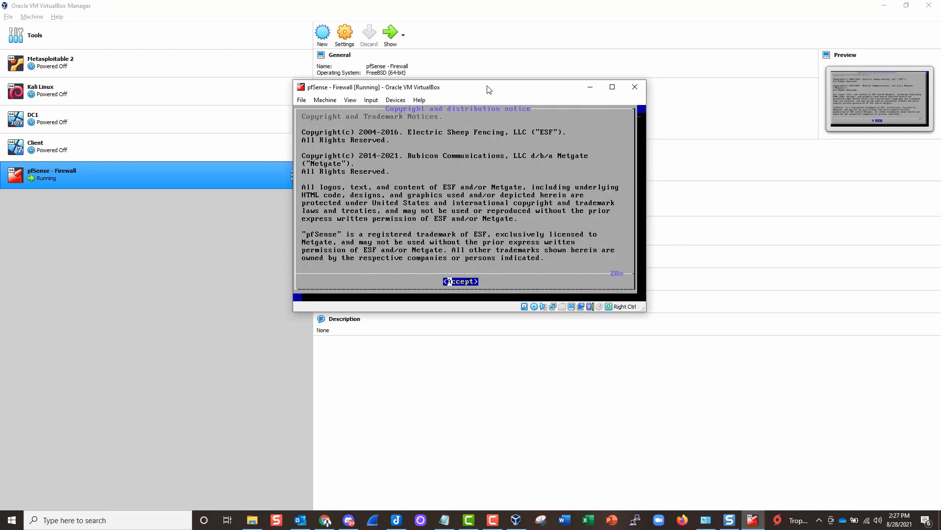
pyautogui.moveTo(488, 93); pyautogui.dragTo(468, 78)
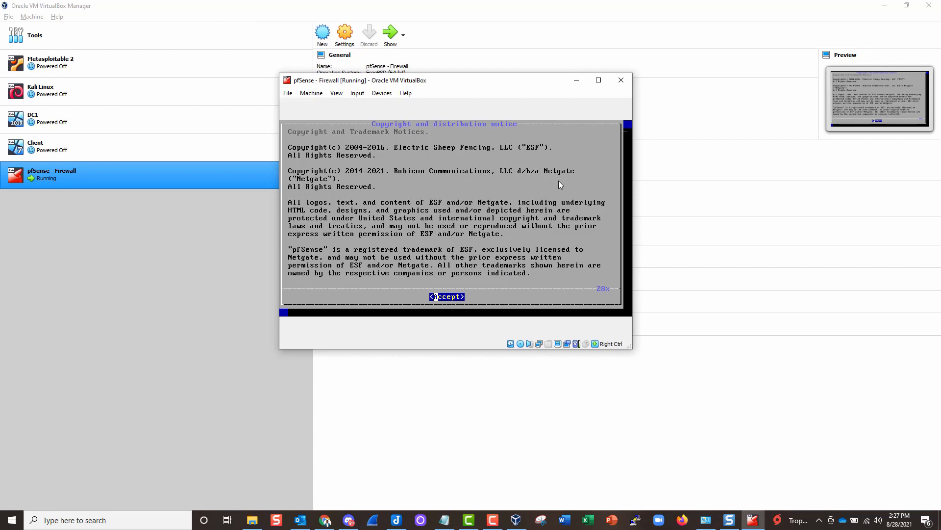
pyautogui.press('Return')
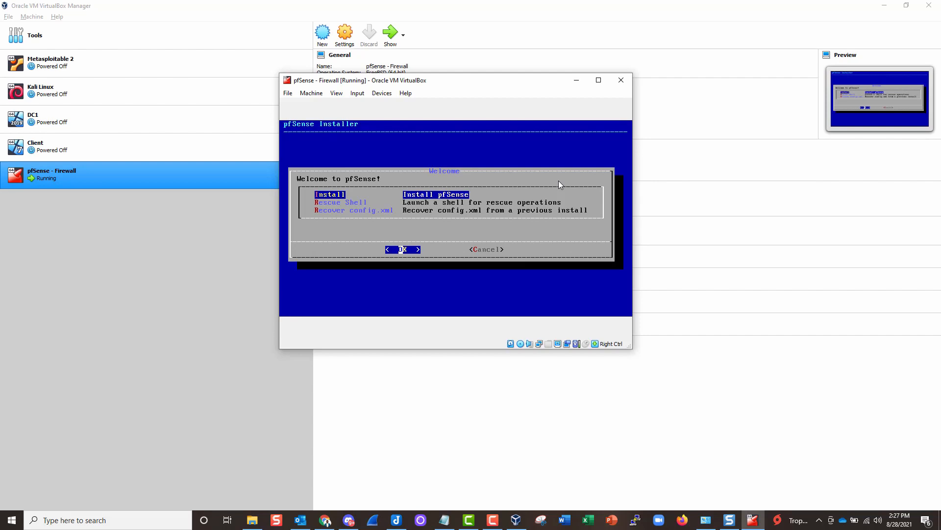
# - Install pfSense with the default keymap and Auto (UFS) BIOS partitioning
pyautogui.press('Return')
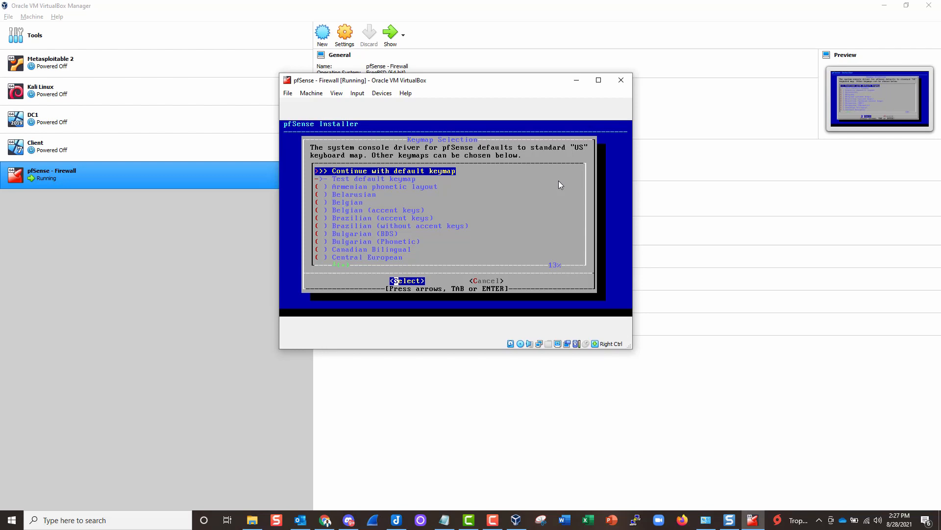
pyautogui.press('Return')
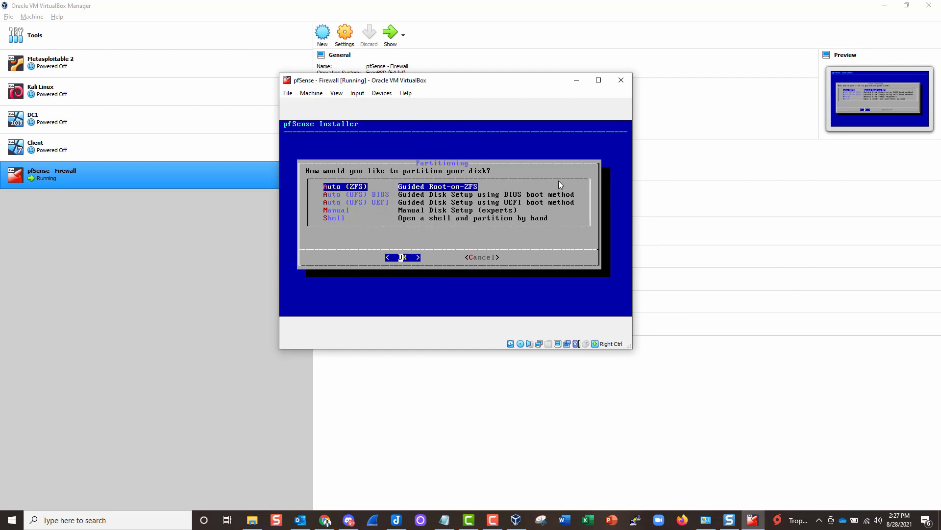
pyautogui.press('Down')
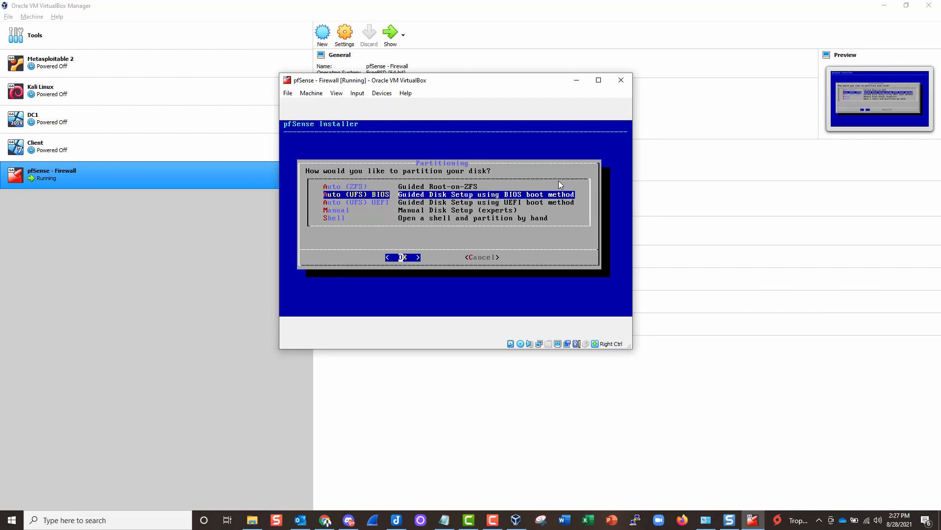
pyautogui.press('Down')
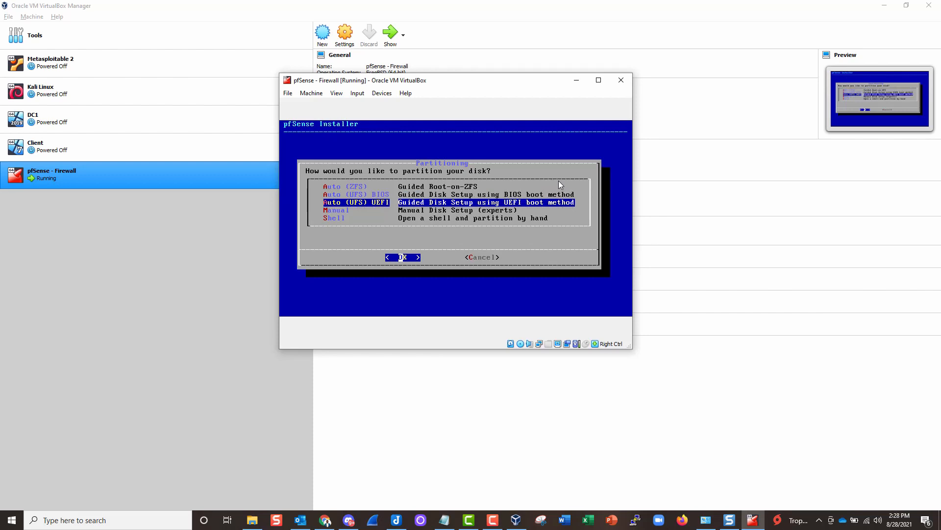
pyautogui.press('Up')
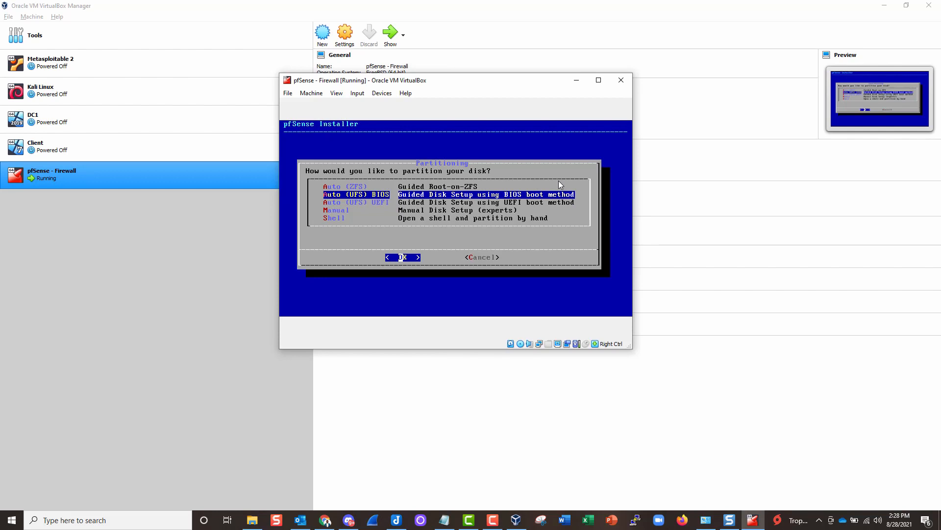
pyautogui.press('Up')
pyautogui.press('Down')
pyautogui.press('Up')
pyautogui.press('Down')
pyautogui.press('Return')
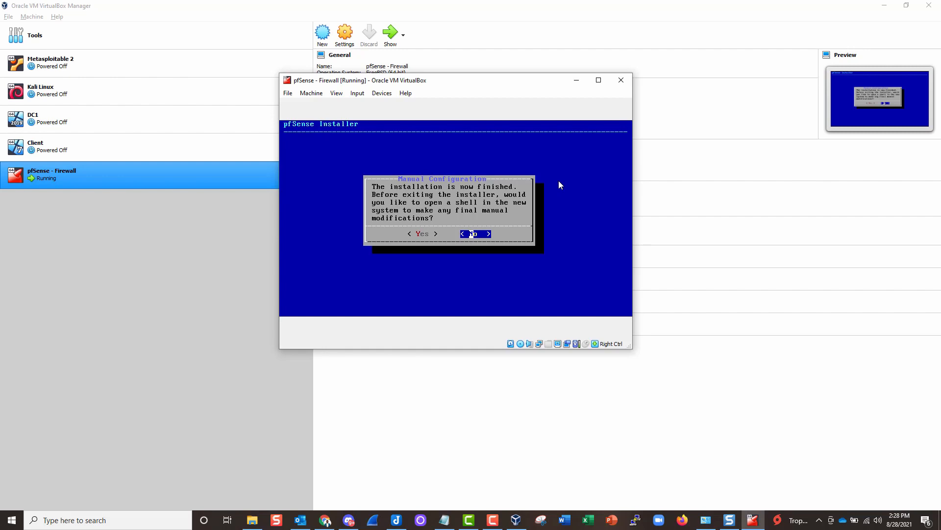
# - Skip manual configuration, reboot into pfSense, then power off the pfSense - Firewall VM
pyautogui.press('Return')
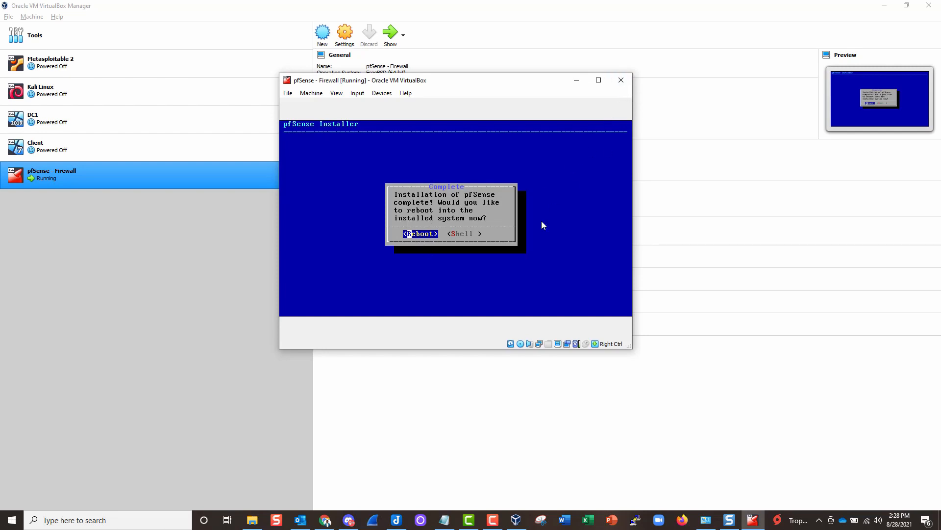
pyautogui.press('Return')
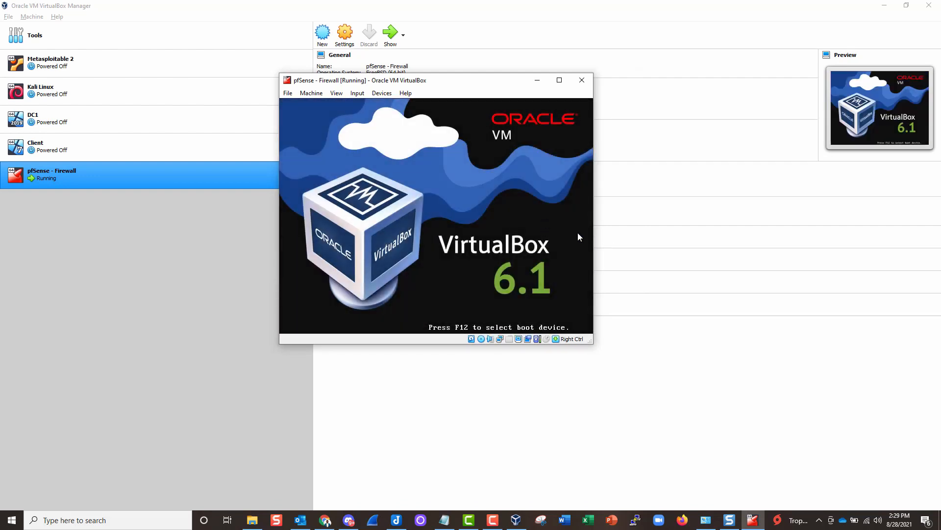
pyautogui.click(586, 82)
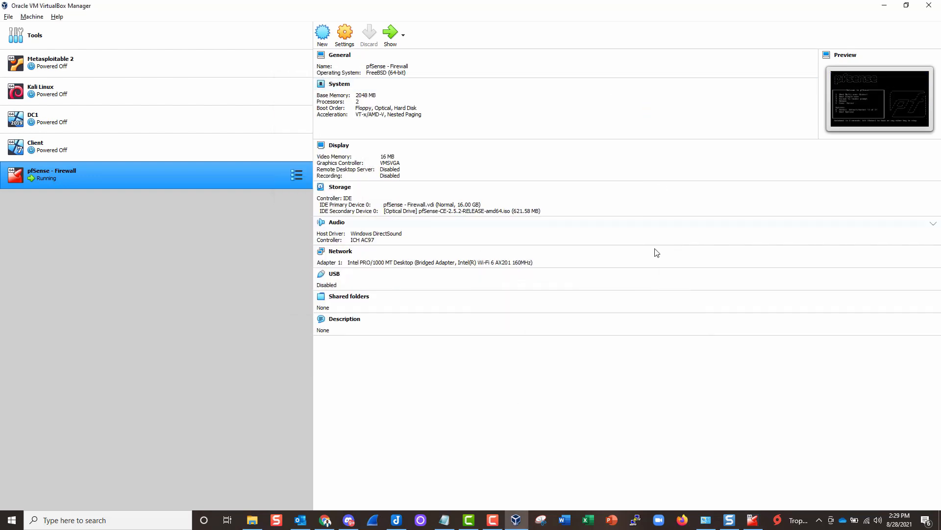
pyautogui.click(752, 517)
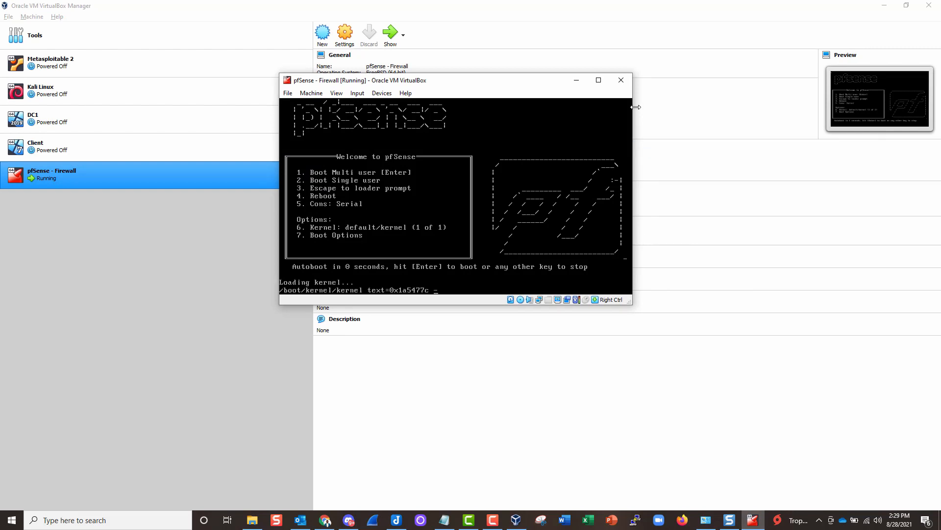
pyautogui.click(622, 79)
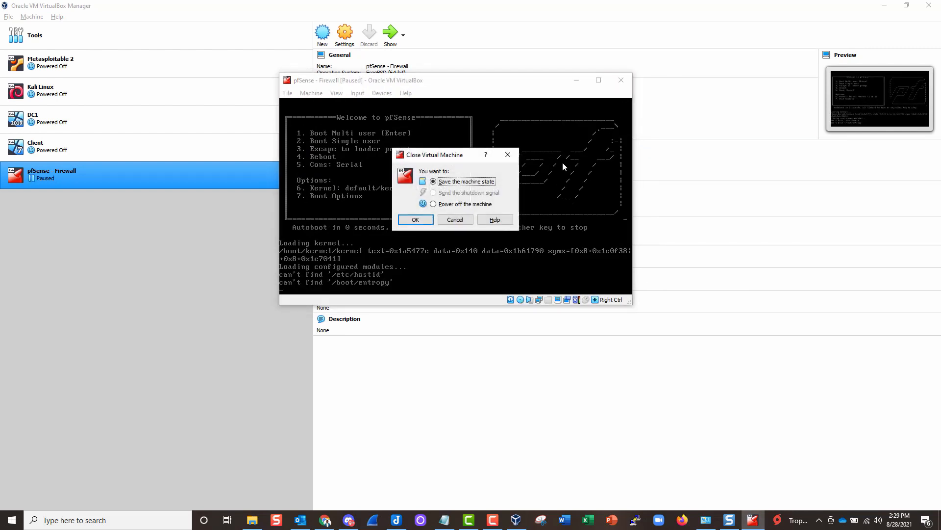
pyautogui.click(458, 204)
pyautogui.click(417, 220)
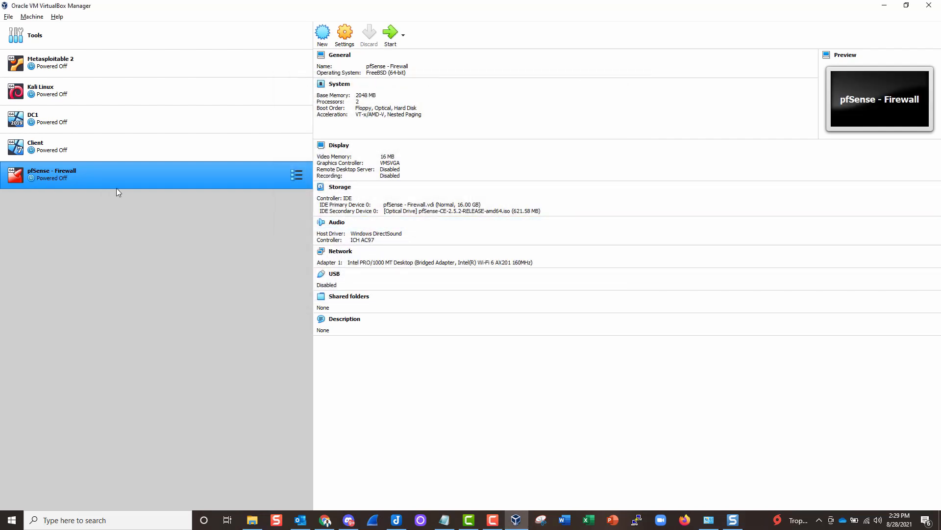
# - Remove the pfSense ISO optical drive in Storage settings, keeping only the 16.00 GB VDI disk
pyautogui.rightClick(127, 176)
pyautogui.click(148, 184)
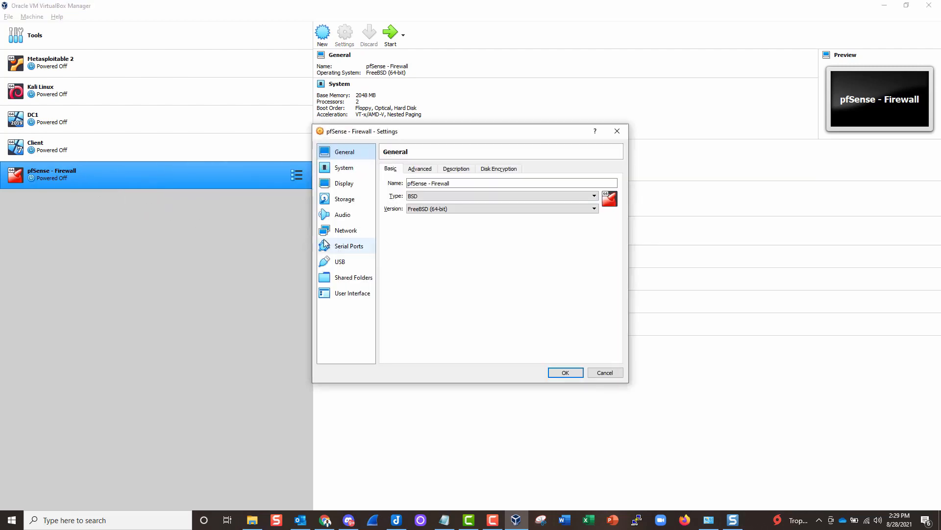
pyautogui.click(349, 200)
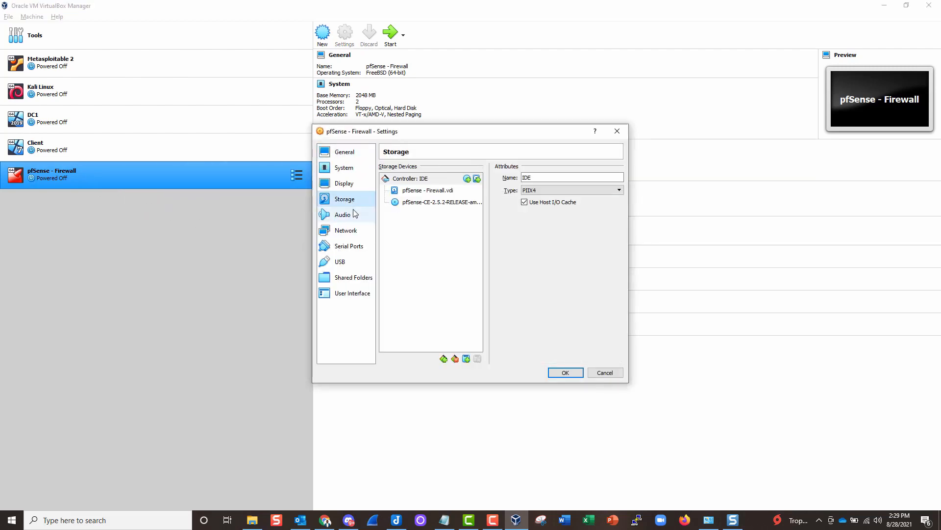
pyautogui.click(434, 202)
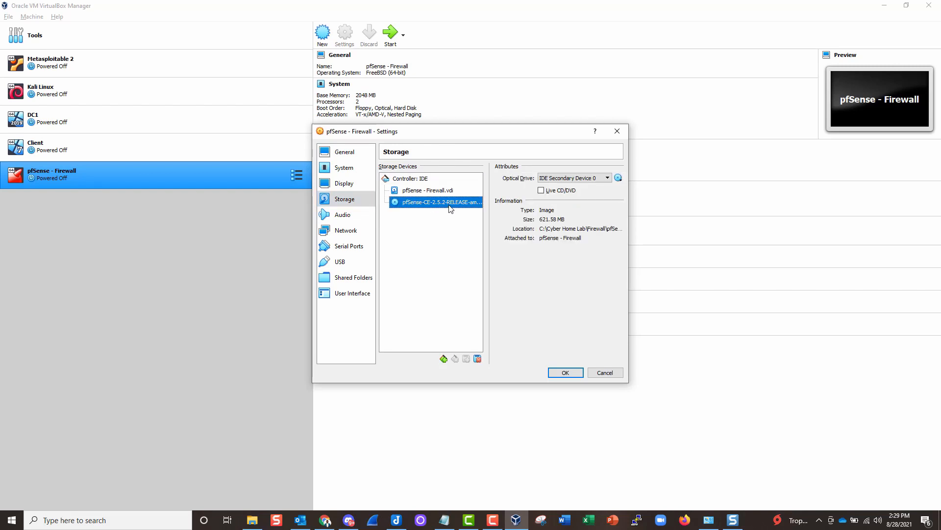
pyautogui.rightClick(415, 203)
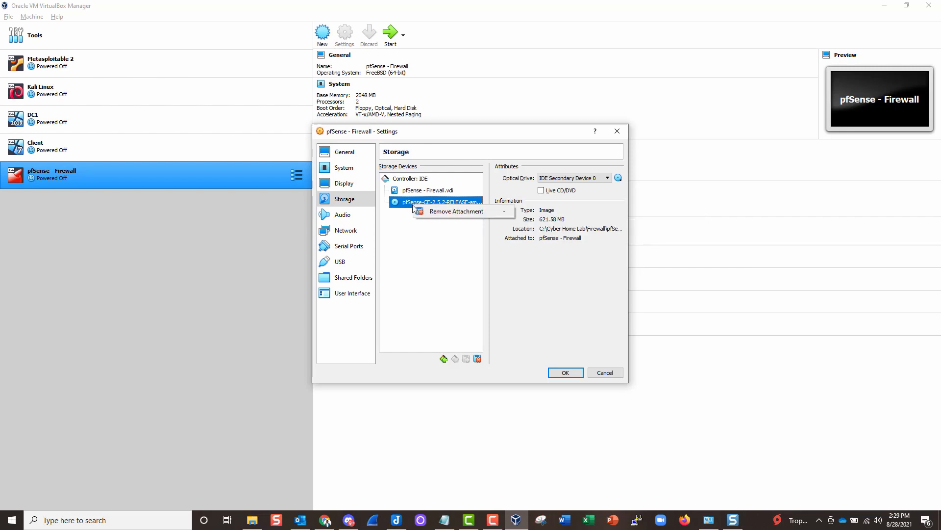
pyautogui.click(435, 211)
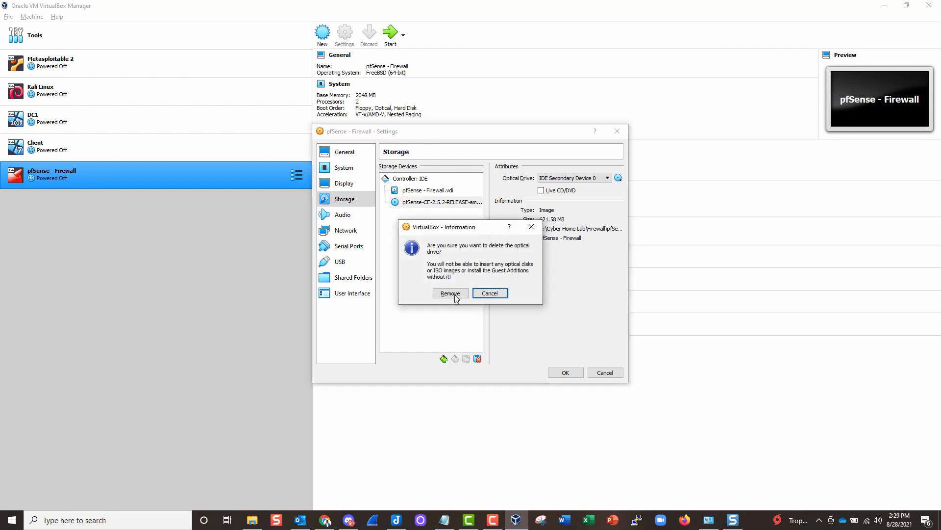
pyautogui.click(529, 229)
pyautogui.rightClick(435, 204)
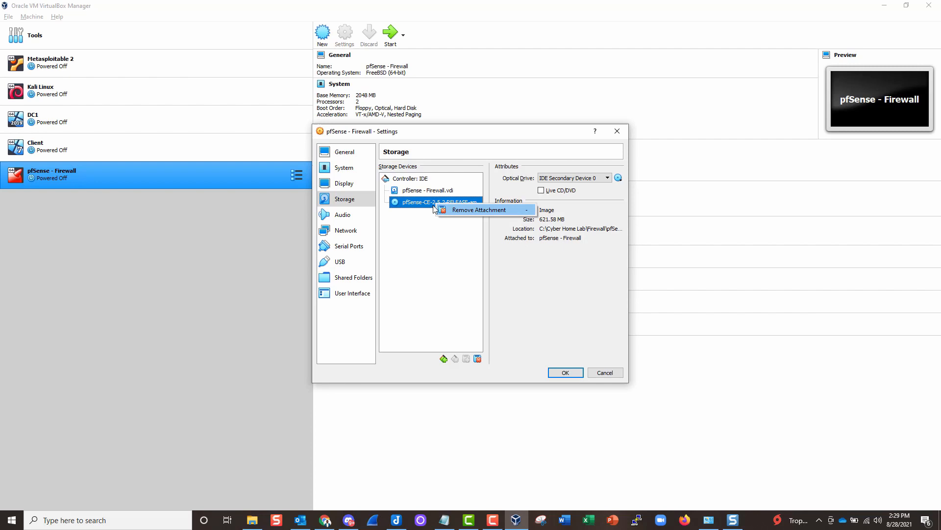
pyautogui.click(462, 211)
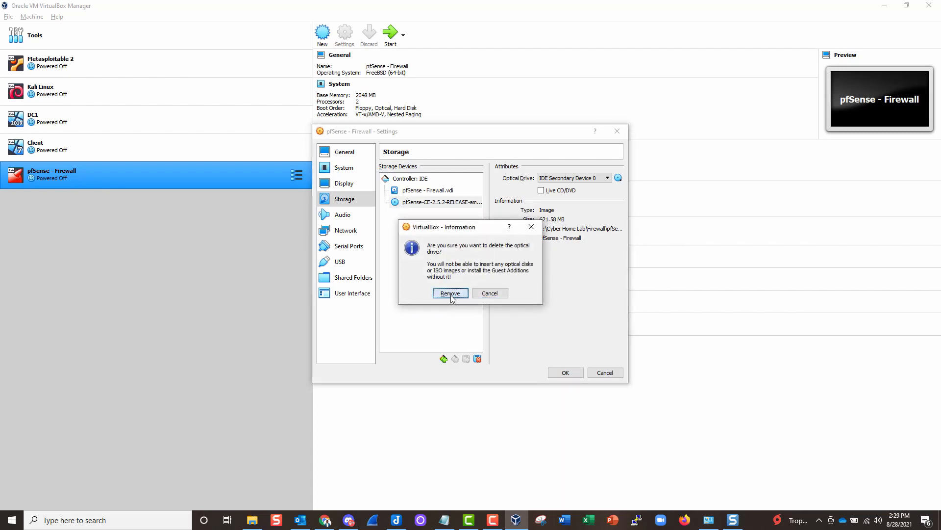
pyautogui.click(451, 295)
pyautogui.click(566, 372)
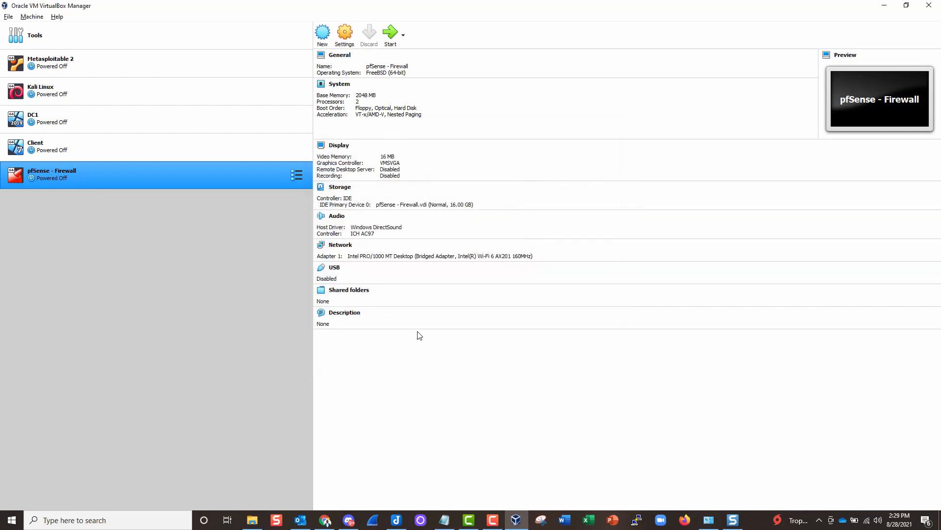
# - Start the pfSense - Firewall VM from its disk and position its console window
pyautogui.doubleClick(196, 182)
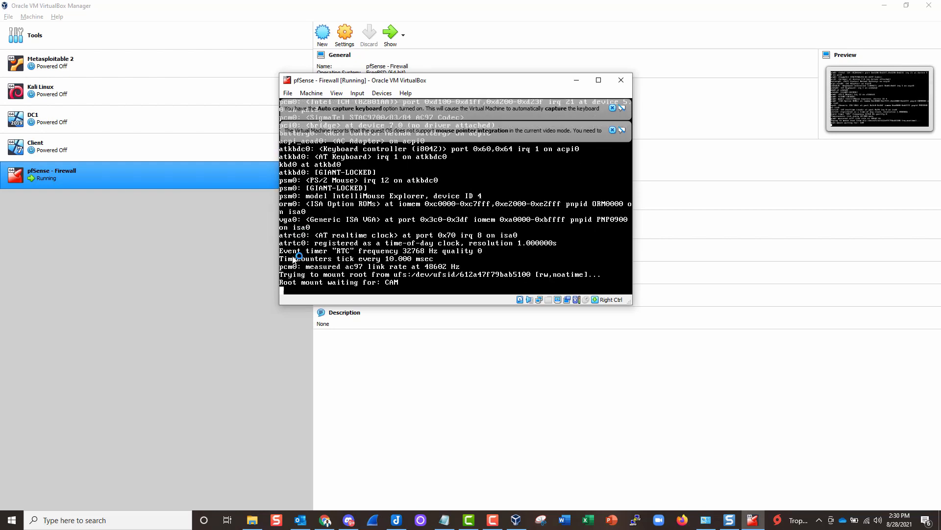
pyautogui.click(612, 107)
pyautogui.click(613, 109)
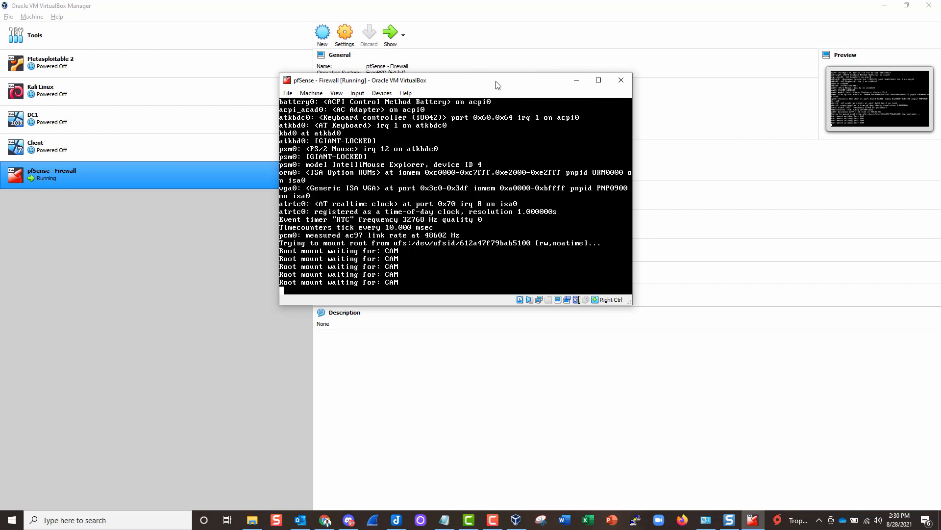
pyautogui.moveTo(496, 82); pyautogui.dragTo(530, 59)
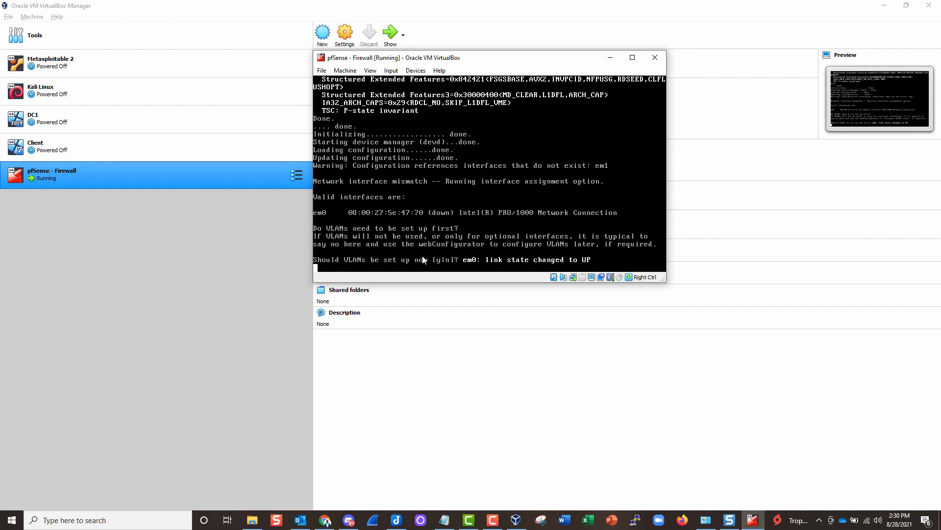
# - Decline VLANs, assign em0 as WAN, leave LAN unassigned, and confirm with y
pyautogui.write('n')
pyautogui.press('Return')
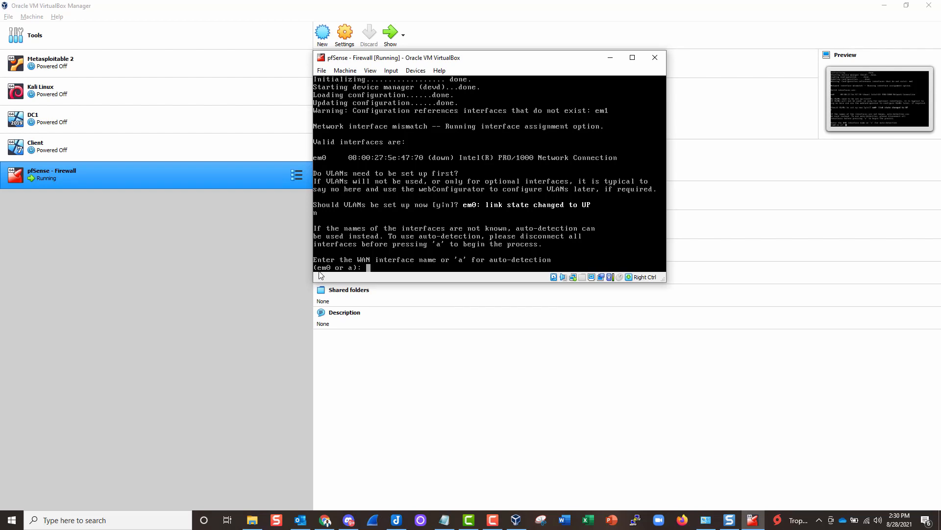
pyautogui.write('em0')
pyautogui.press('Return')
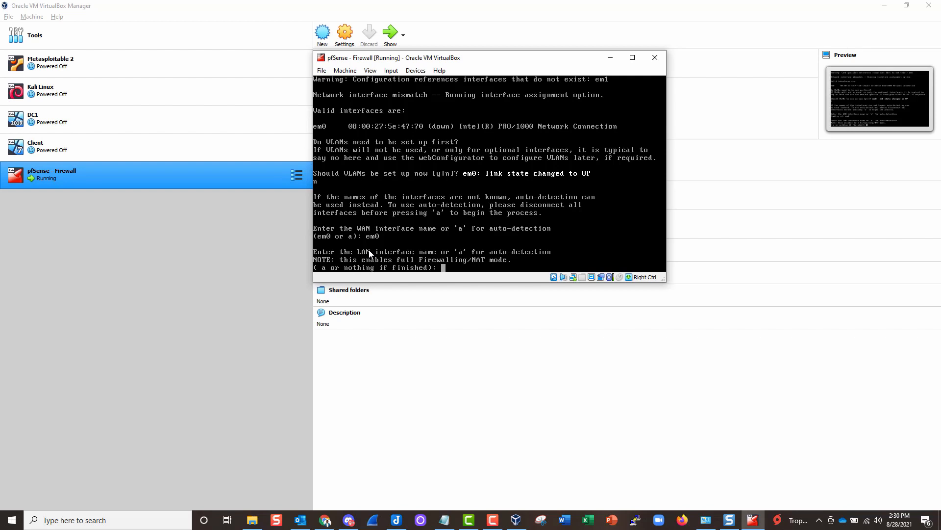
pyautogui.press('Return')
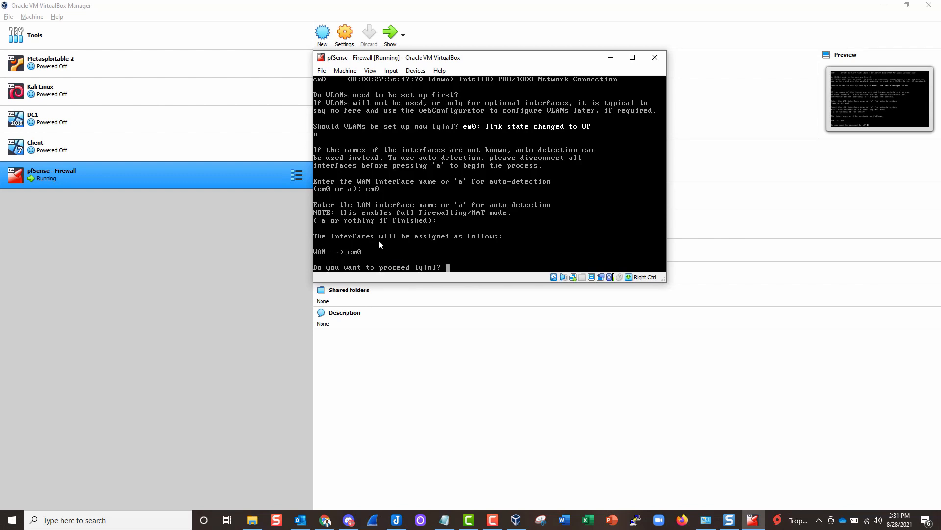
pyautogui.write('y')
pyautogui.press('Return')
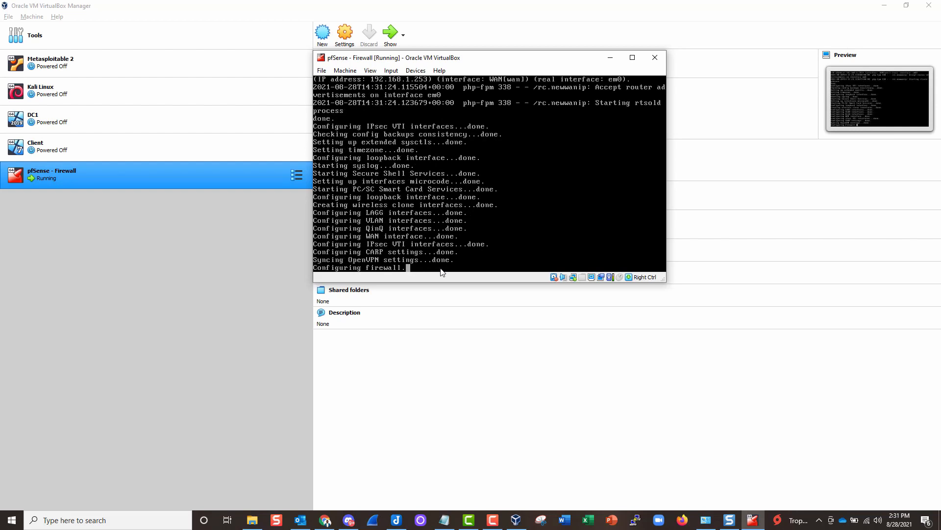
pyautogui.click(349, 519)
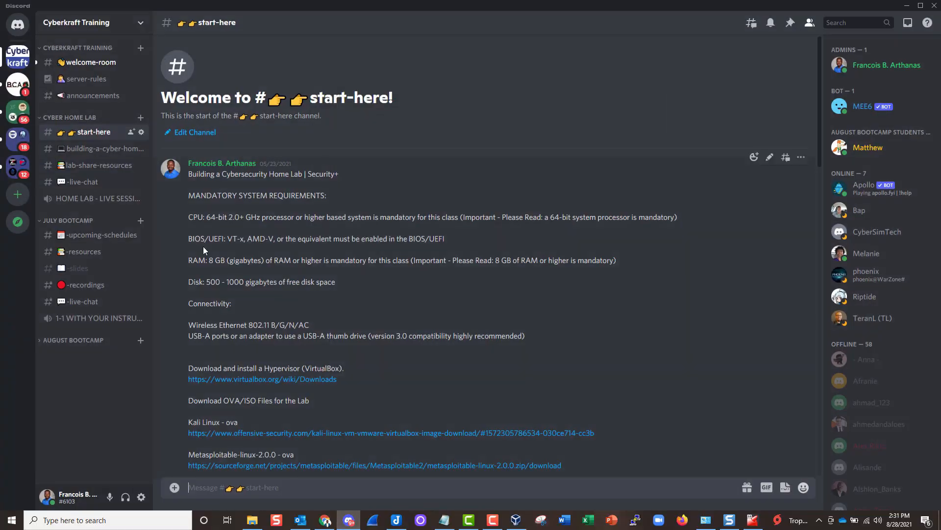
pyautogui.click(98, 148)
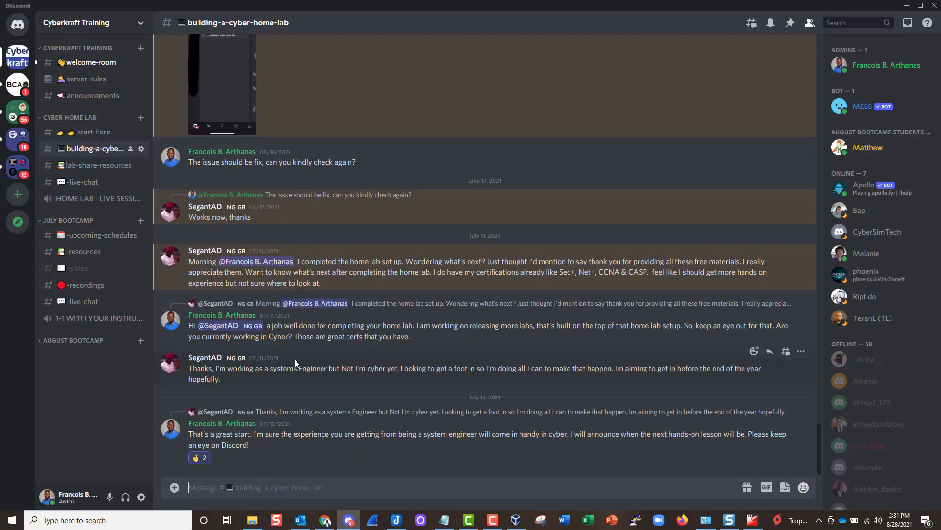
pyautogui.scroll(5, 240, 308)
pyautogui.scroll(3, 241, 308)
pyautogui.scroll(-8, 240, 308)
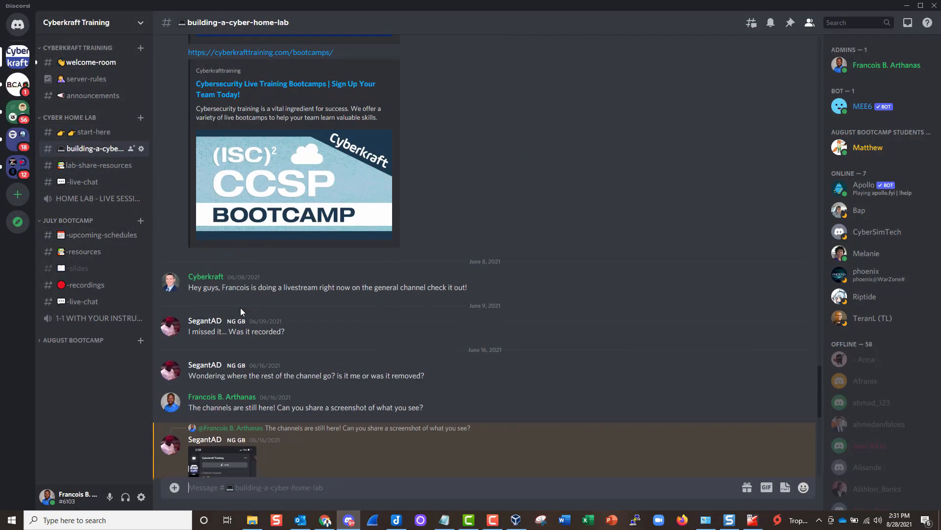
pyautogui.click(98, 165)
pyautogui.scroll(10, 322, 309)
pyautogui.scroll(-5, 294, 301)
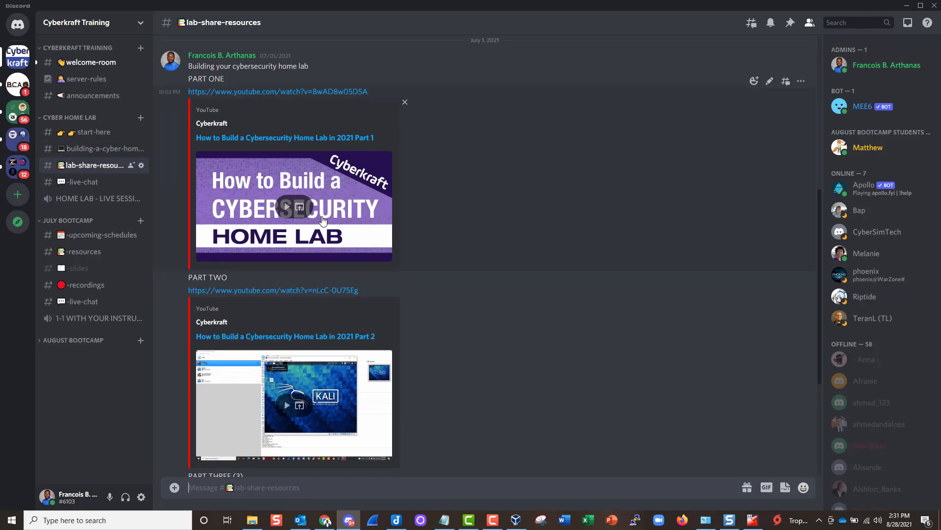
pyautogui.click(907, 7)
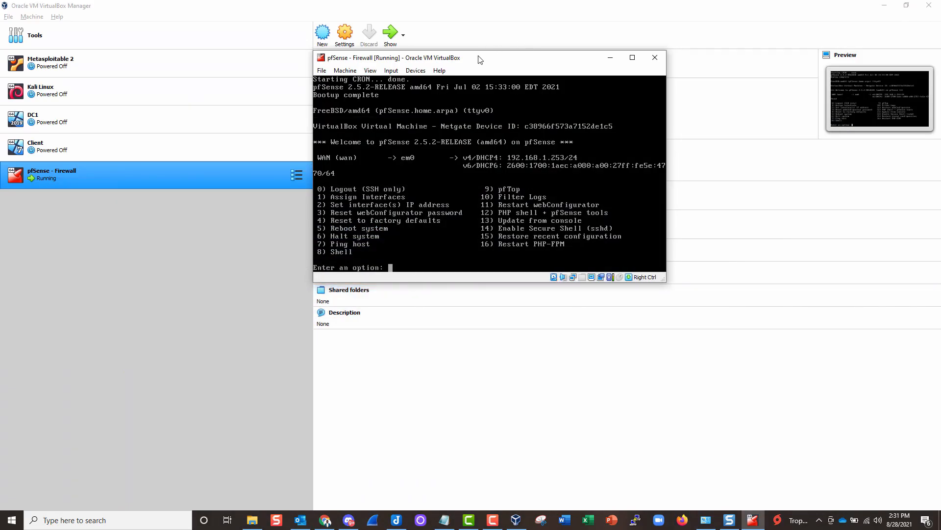
# - Shift the pfSense console window left and bring up Notepad's taskbar jump list
pyautogui.moveTo(479, 60); pyautogui.dragTo(438, 62)
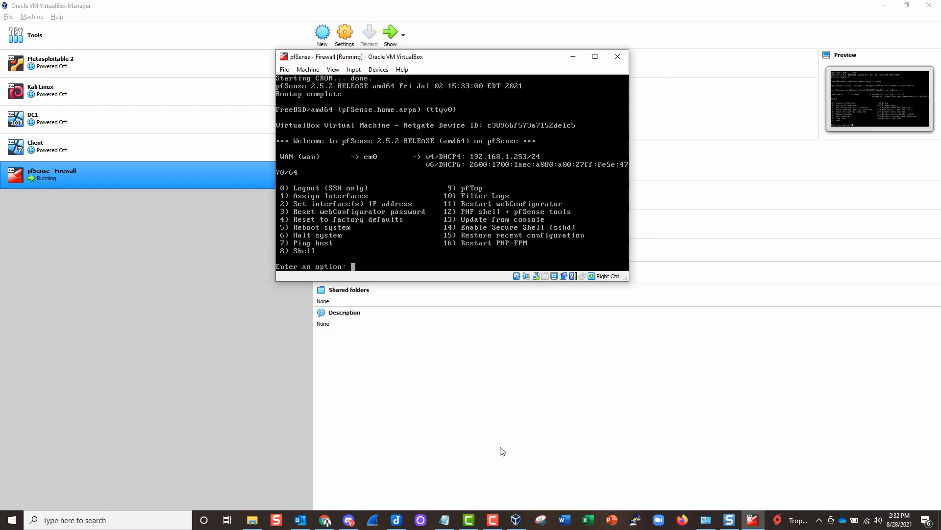
pyautogui.click(443, 521)
pyautogui.rightClick(443, 520)
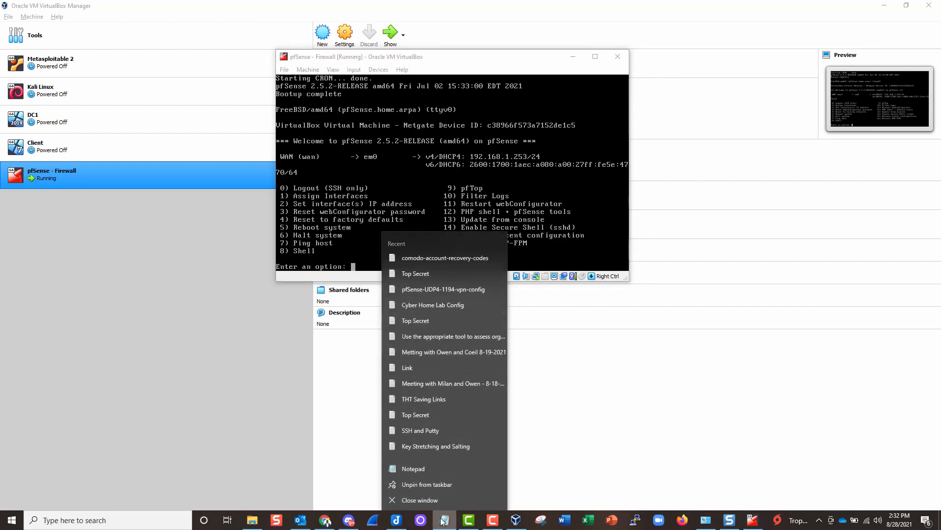
# - Write a new Notepad note 'CyberHomeLab: pfSense' with IP 192.168.1.253, Mask /24 and a Gateway label
pyautogui.click(422, 467)
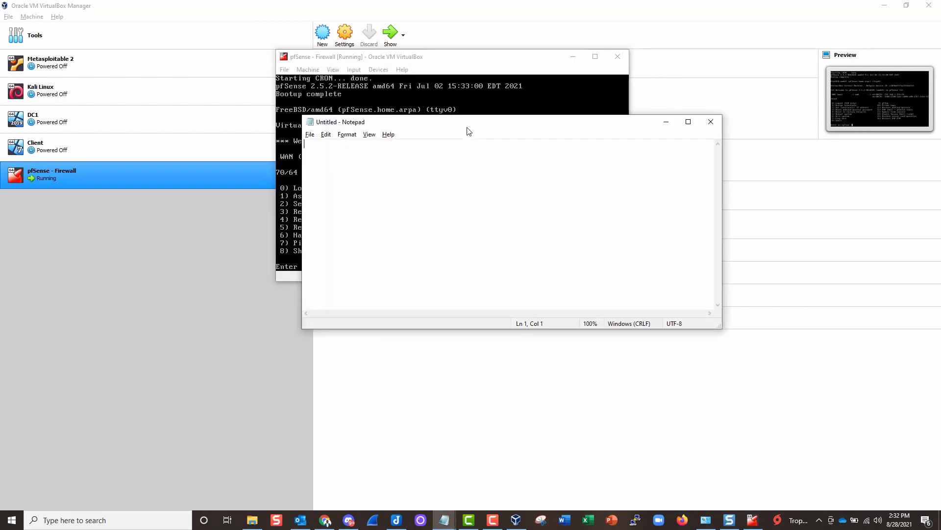
pyautogui.moveTo(466, 125); pyautogui.dragTo(643, 239)
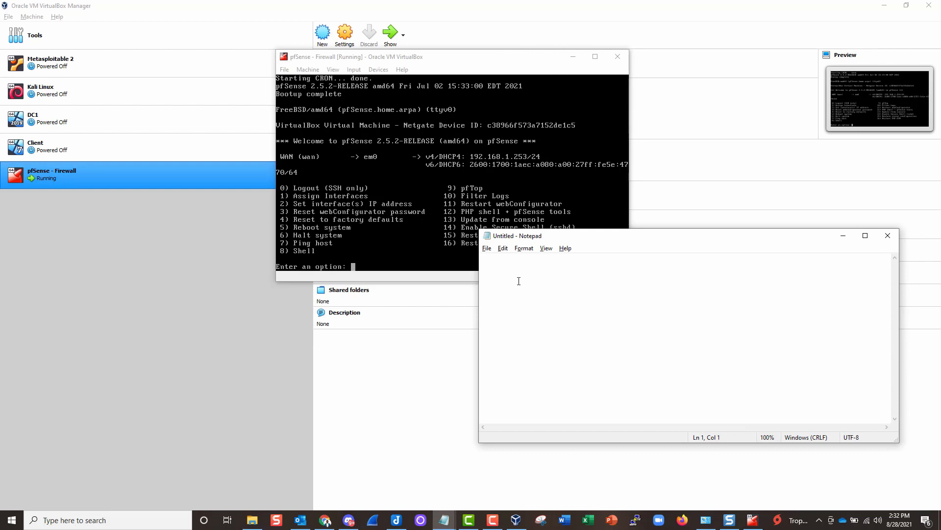
pyautogui.press('Return')
pyautogui.write('Home')
pyautogui.press('BackSpace')
pyautogui.press('BackSpace')
pyautogui.press('BackSpace')
pyautogui.press('BackSpace')
pyautogui.press('BackSpace')
pyautogui.press('BackSpace')
pyautogui.write('CyberHomeLab: pfSense  \t')
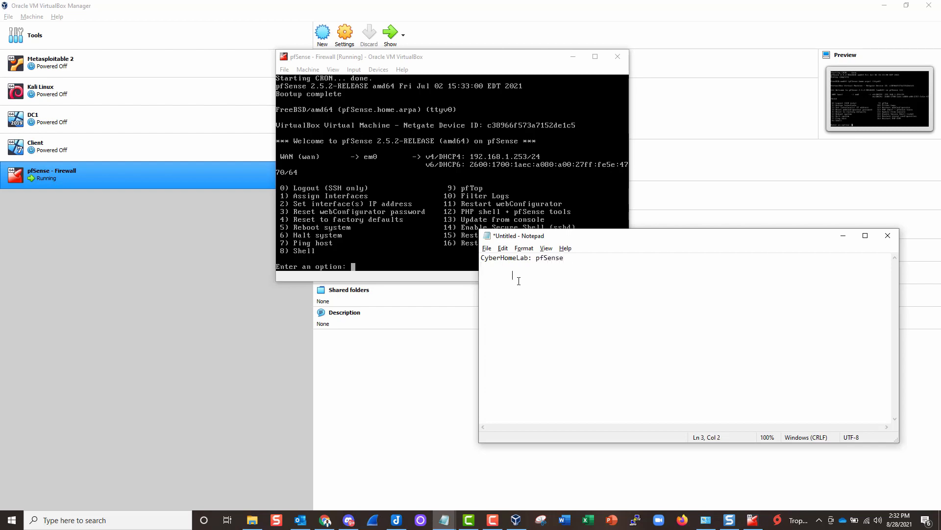
pyautogui.write('IP: 192.168.1.253')
pyautogui.press('Return')
pyautogui.press('Tab')
pyautogui.write('Mast')
pyautogui.write('k:')
pyautogui.write(' /24')
pyautogui.write('Gat')
pyautogui.write('eway:')
# - Rearrange the note and pfSense console windows and bring up the Start menu
pyautogui.moveTo(594, 238); pyautogui.dragTo(581, 246)
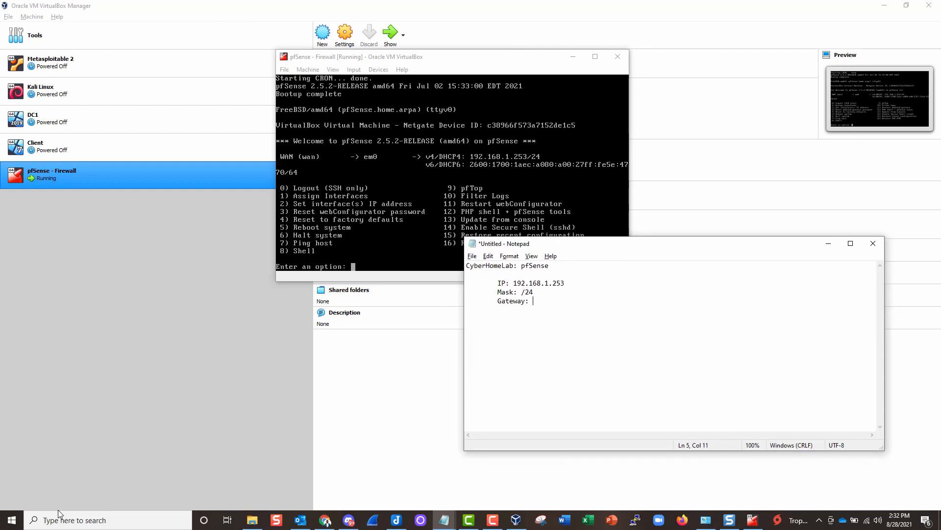
pyautogui.click(10, 522)
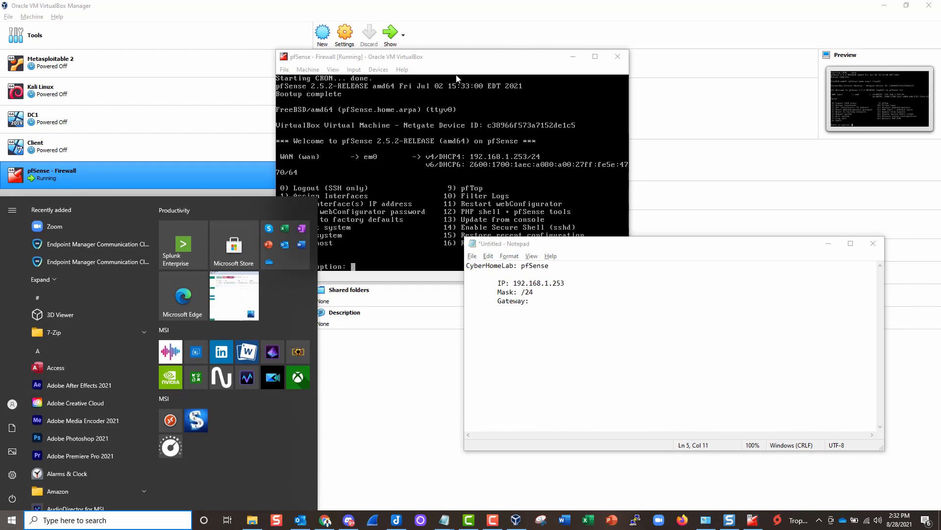
pyautogui.moveTo(460, 55); pyautogui.dragTo(446, 60)
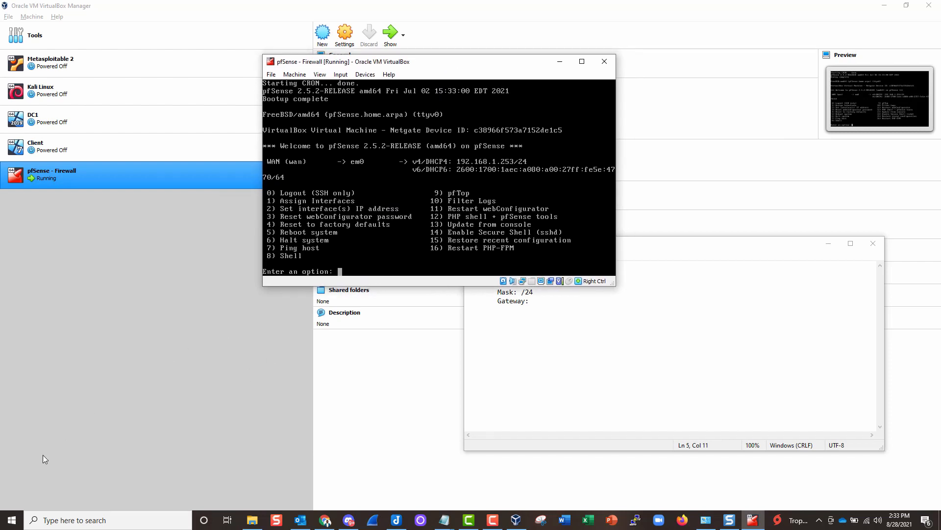
pyautogui.click(12, 519)
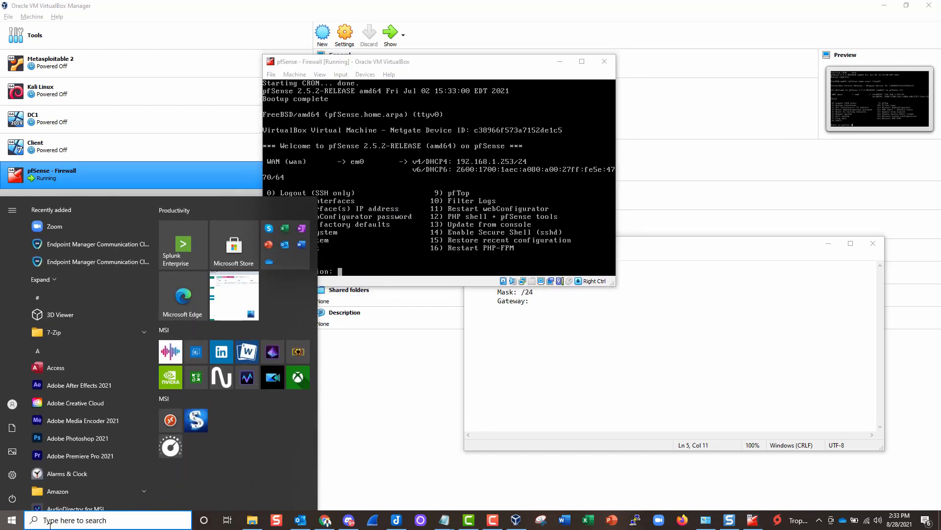
# - Open Command Prompt via Start search and run ipconfig /all
pyautogui.write('cmd')
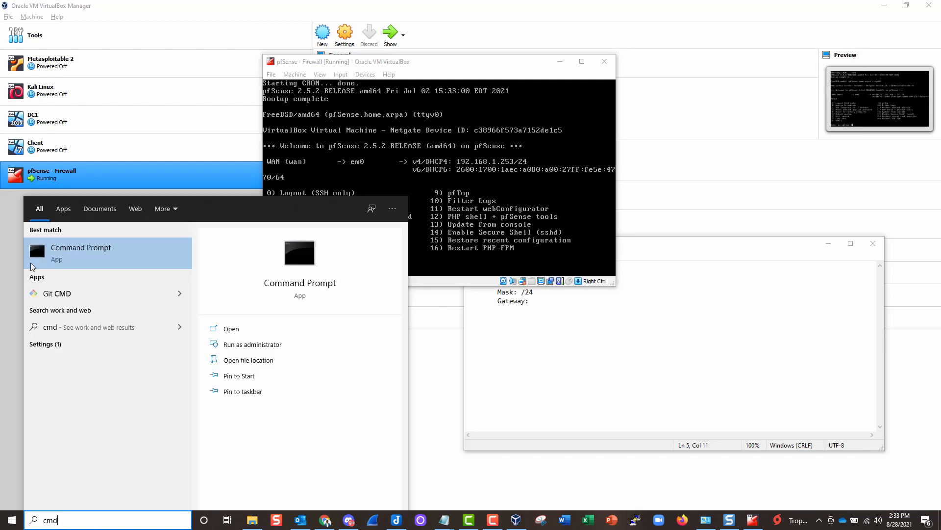
pyautogui.click(97, 257)
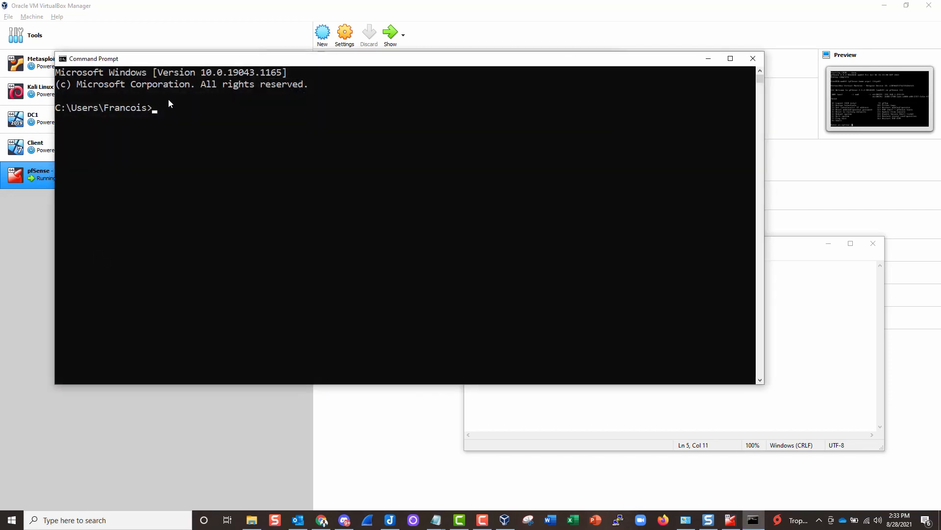
pyautogui.write('ipconfig /all')
pyautogui.press('Return')
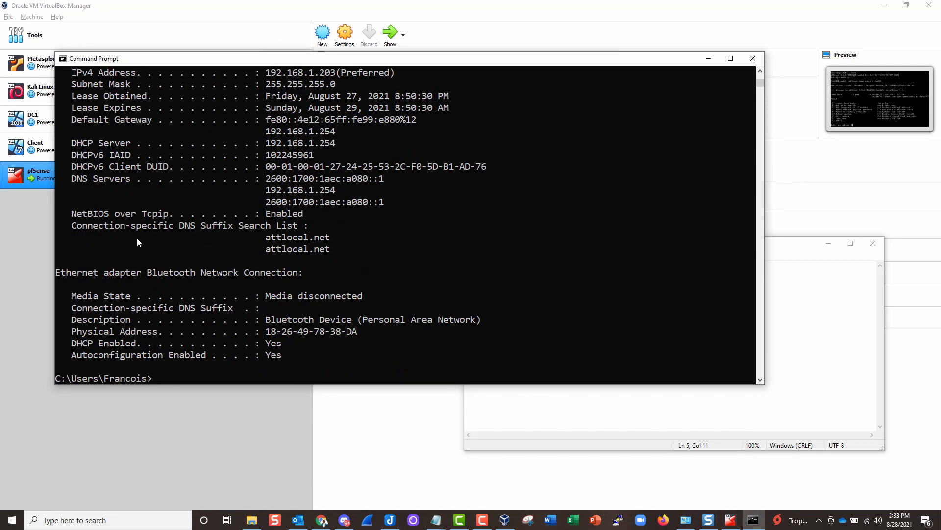
pyautogui.scroll(5, 137, 242)
pyautogui.moveTo(204, 84); pyautogui.dragTo(55, 84)
pyautogui.scroll(-2, 255, 235)
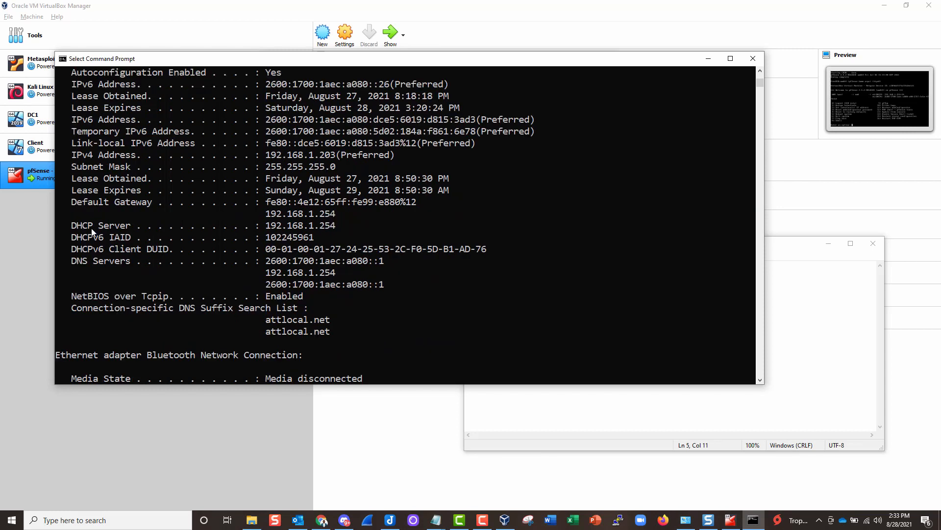
# - Select the default gateway 192.168.1.254 and enter it on the note's Gateway line
pyautogui.moveTo(75, 201); pyautogui.dragTo(335, 226)
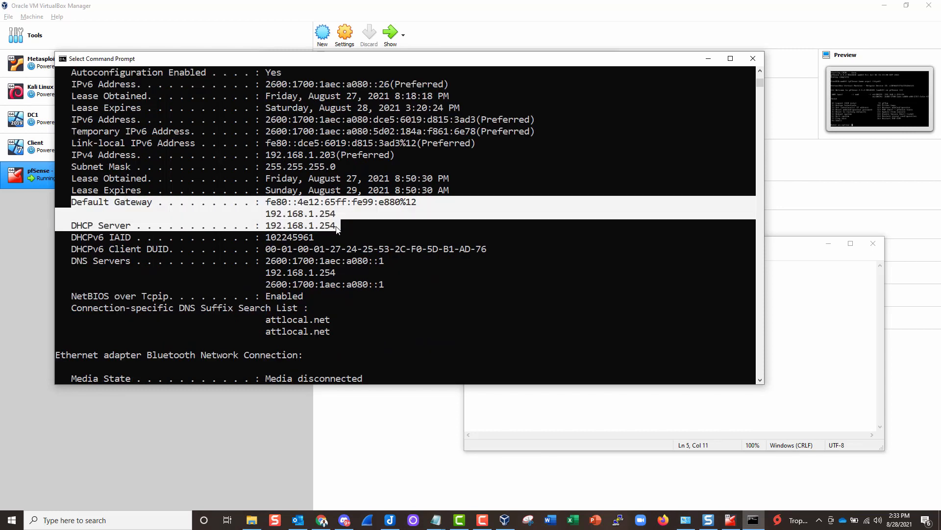
pyautogui.click(333, 225)
pyautogui.moveTo(68, 202); pyautogui.dragTo(324, 222)
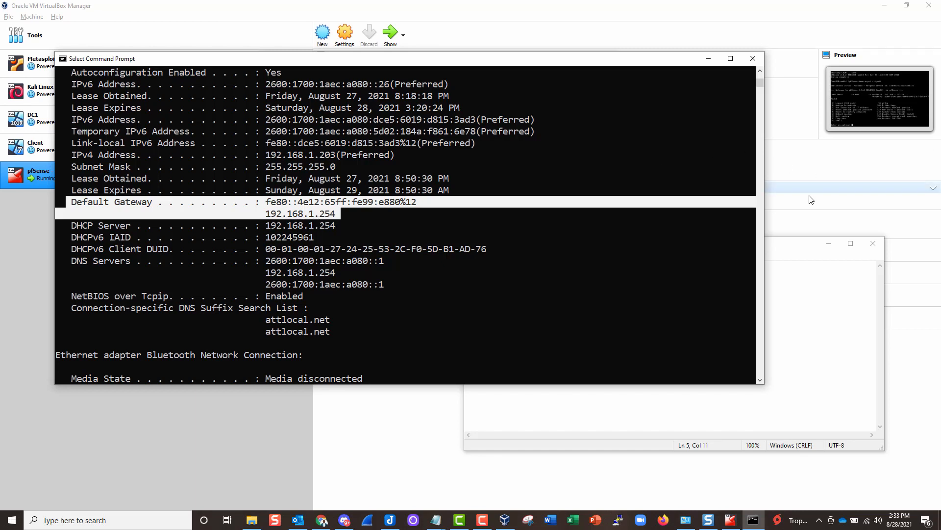
pyautogui.click(820, 298)
pyautogui.write('192')
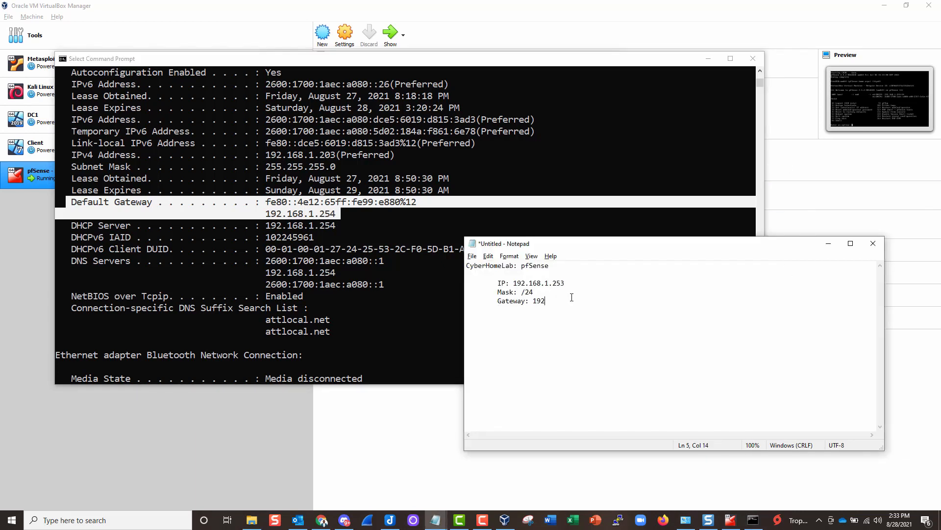
pyautogui.write('.168.1.254')
# - Minimize Command Prompt and place the pfSense note beside the pfSense VM console
pyautogui.click(708, 59)
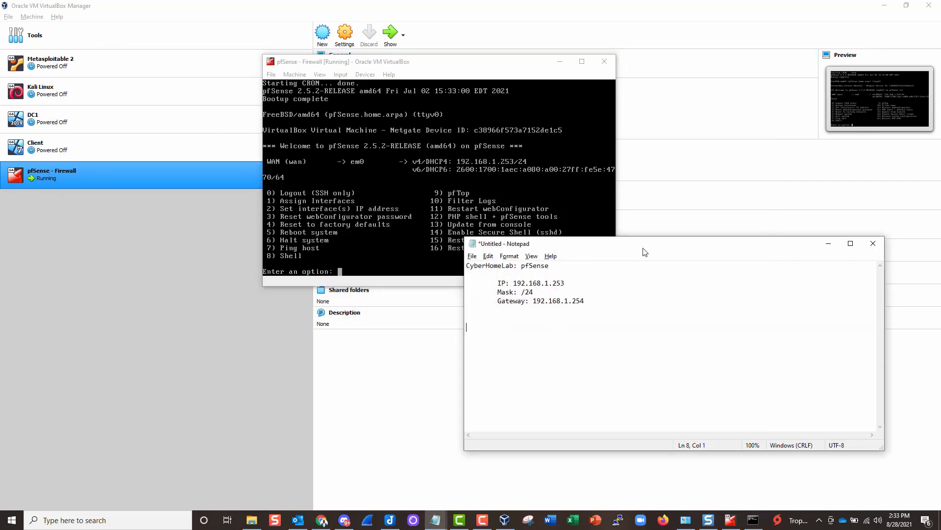
pyautogui.moveTo(642, 251); pyautogui.dragTo(657, 228)
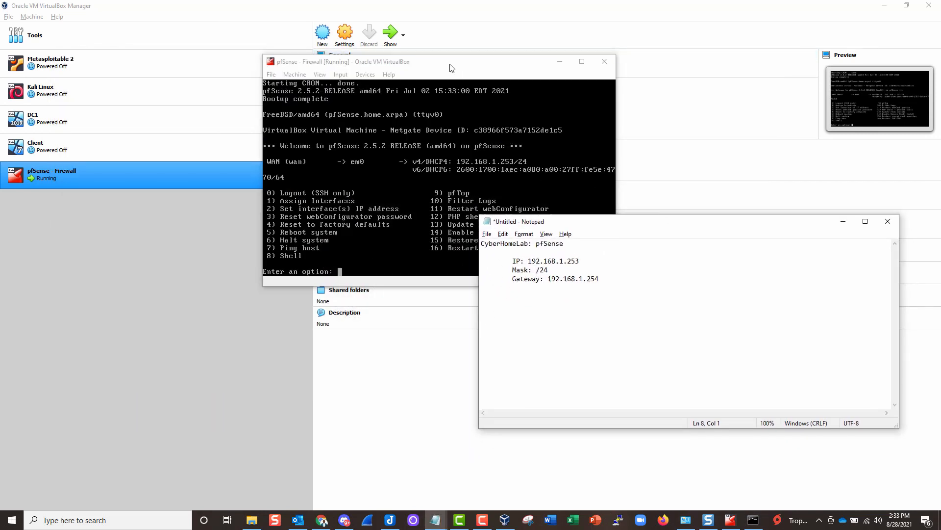
pyautogui.click(419, 119)
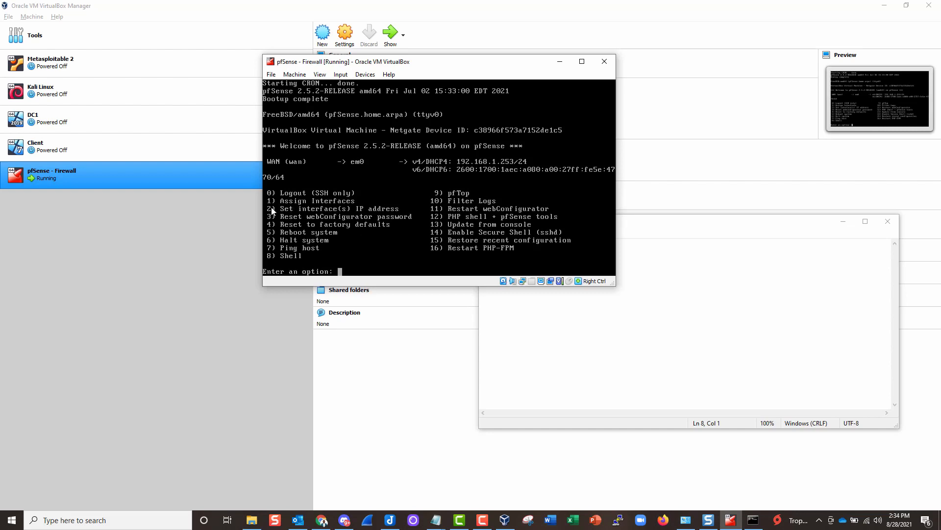
pyautogui.press('End')
pyautogui.press('BackSpace')
pyautogui.press('BackSpace')
pyautogui.press('BackSpace')
pyautogui.press('BackSpace')
pyautogui.write('1')
pyautogui.press('BackSpace')
pyautogui.write('2')
pyautogui.moveTo(435, 63); pyautogui.dragTo(381, 68)
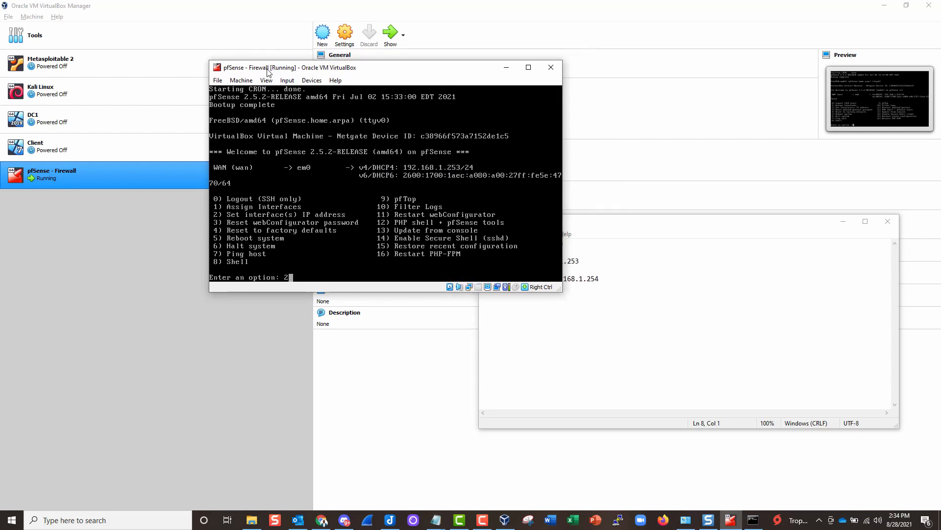
pyautogui.moveTo(267, 72); pyautogui.dragTo(277, 77)
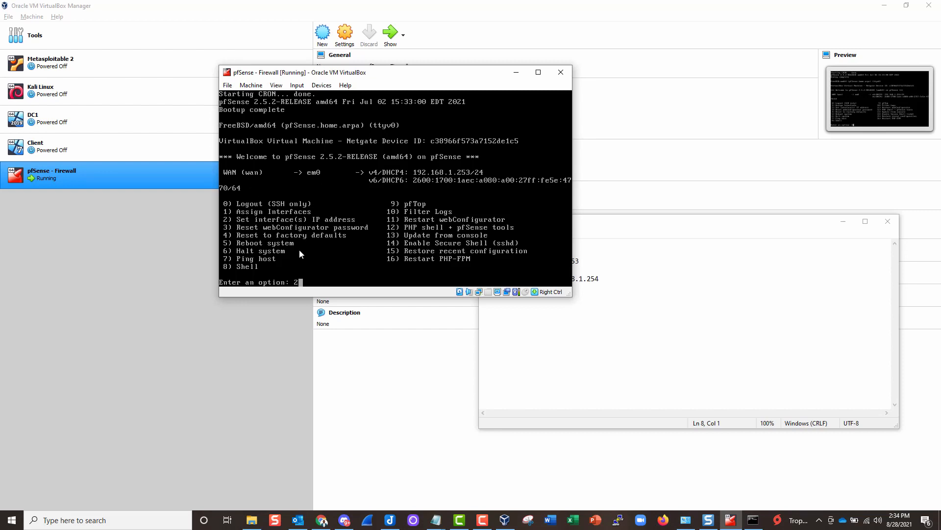
pyautogui.press('BackSpace')
# - Copy the IP address 192.168.1.253 from the pfSense note in Notepad
pyautogui.click(593, 261)
pyautogui.moveTo(580, 261); pyautogui.dragTo(530, 262)
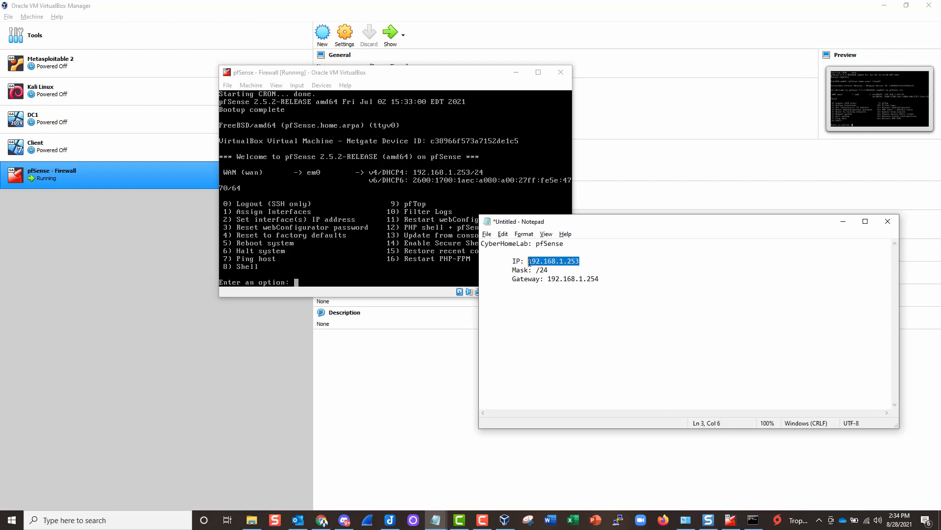
pyautogui.rightClick(559, 262)
pyautogui.click(588, 292)
pyautogui.rightClick(551, 261)
pyautogui.click(578, 293)
# - In Chrome, close the 7-Zip tab and go to 192.168.1.253
pyautogui.click(327, 523)
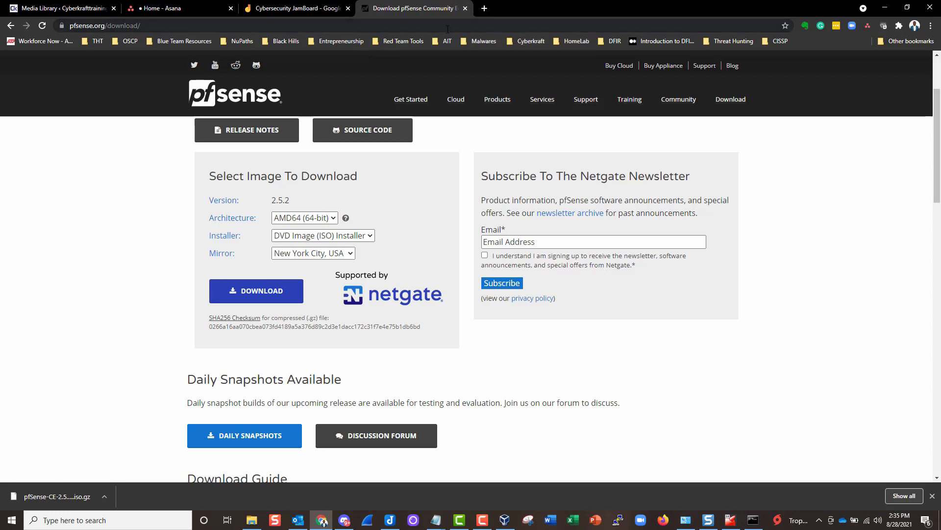
pyautogui.click(582, 8)
pyautogui.click(429, 25)
pyautogui.write('192.168.1.253')
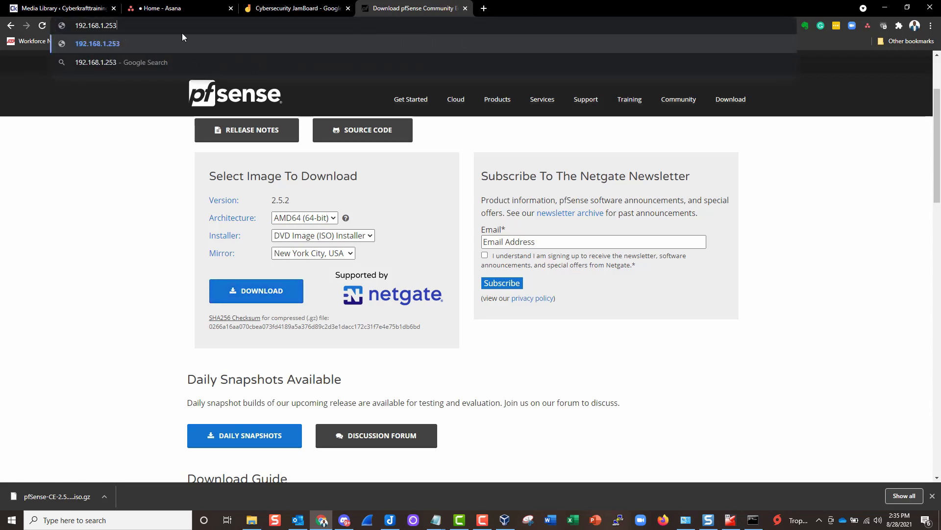
pyautogui.tripleClick(75, 25)
pyautogui.press('Return')
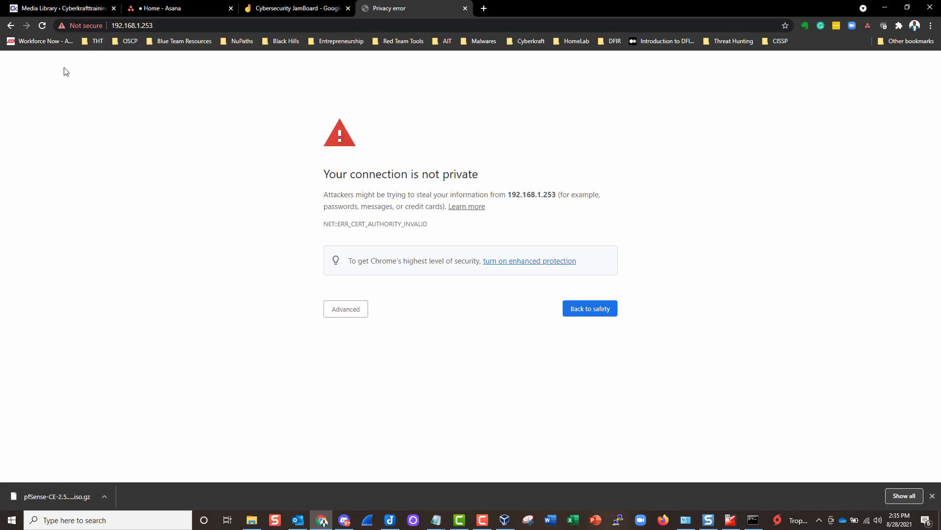
# - Inspect the site's security information and certificate details
pyautogui.click(72, 27)
pyautogui.click(90, 211)
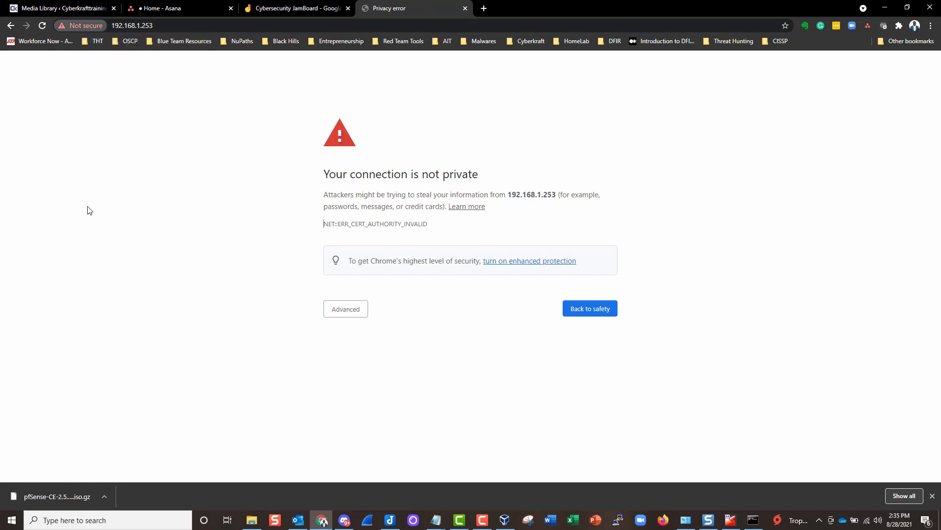
pyautogui.click(84, 26)
pyautogui.click(81, 111)
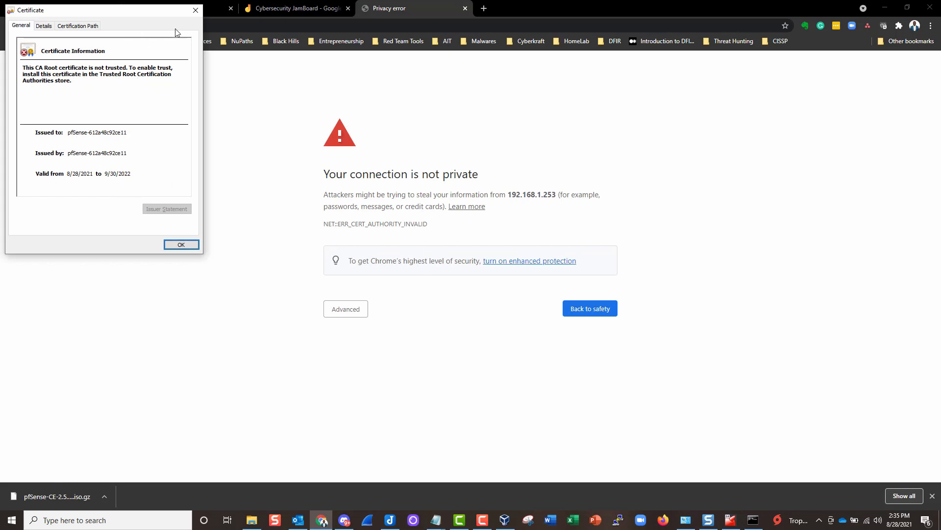
pyautogui.click(195, 10)
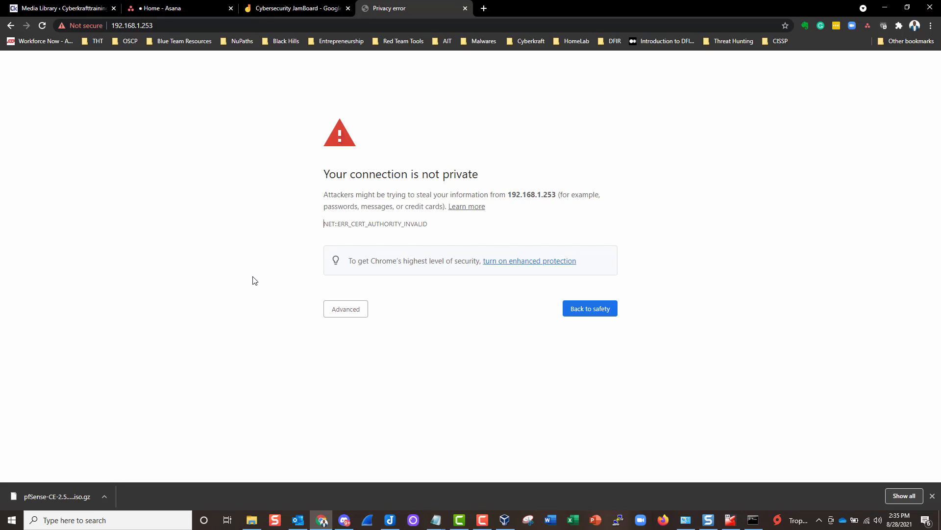
# - Expand Advanced on the privacy warning and proceed to the pfSense login page
pyautogui.click(346, 312)
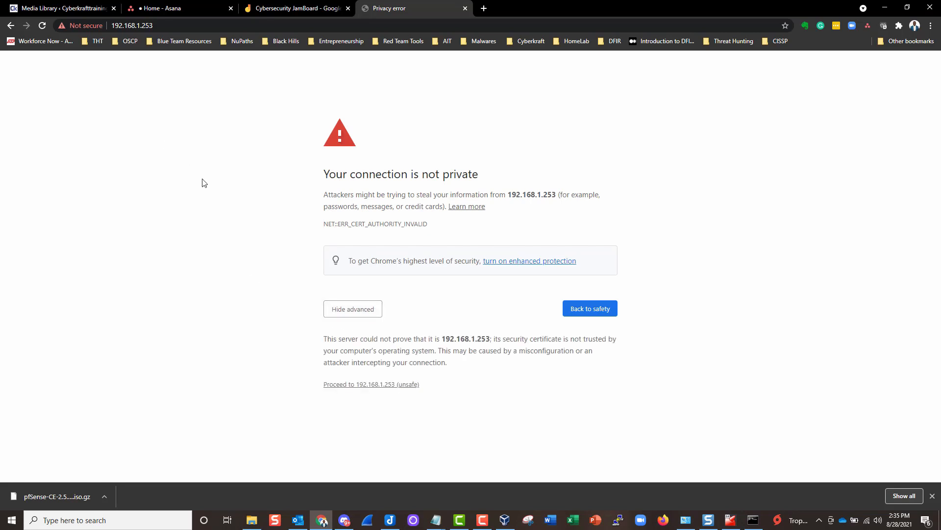
pyautogui.click(343, 306)
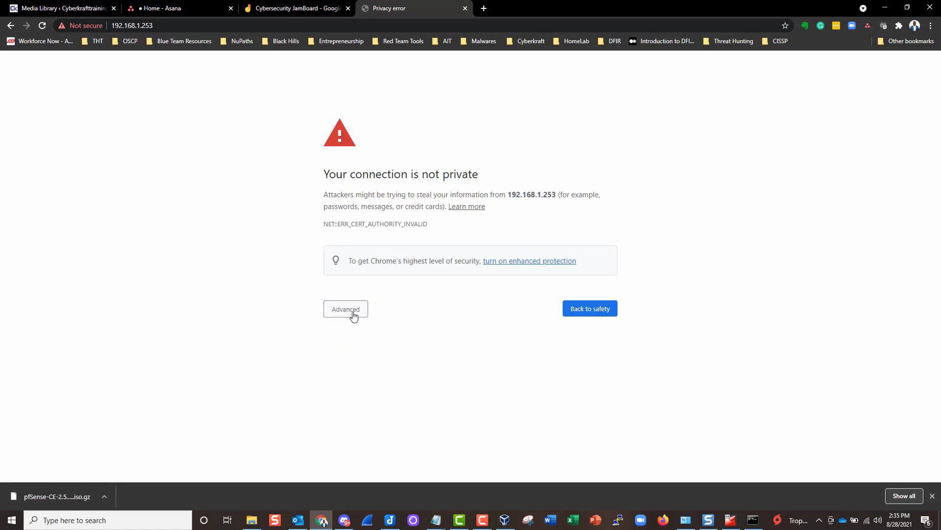
pyautogui.click(352, 315)
pyautogui.click(351, 315)
pyautogui.click(350, 315)
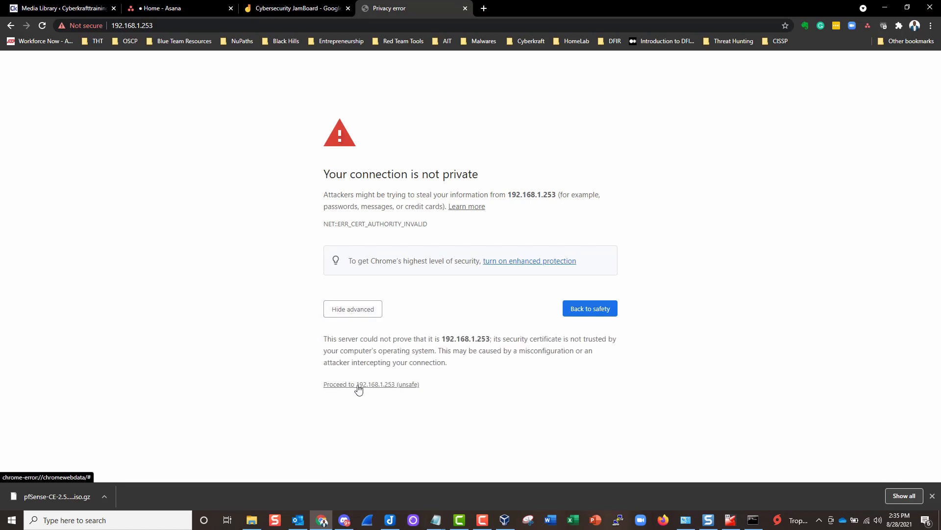
pyautogui.click(358, 384)
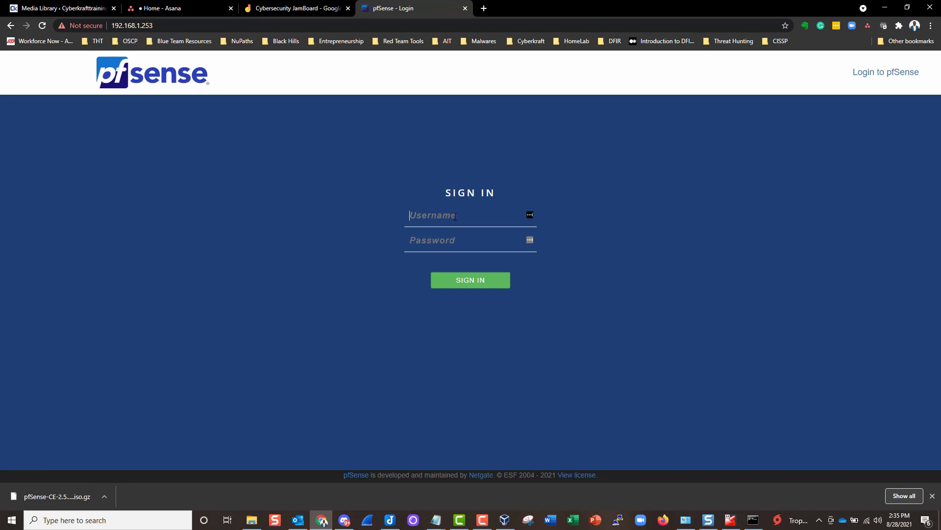
# - Sign in to pfSense as admin with the default password
pyautogui.write('admin')
pyautogui.press('Tab')
pyautogui.write('pf')
pyautogui.moveTo(440, 215); pyautogui.dragTo(405, 215)
pyautogui.moveTo(443, 245); pyautogui.dragTo(407, 215)
pyautogui.click(443, 241)
pyautogui.click(932, 495)
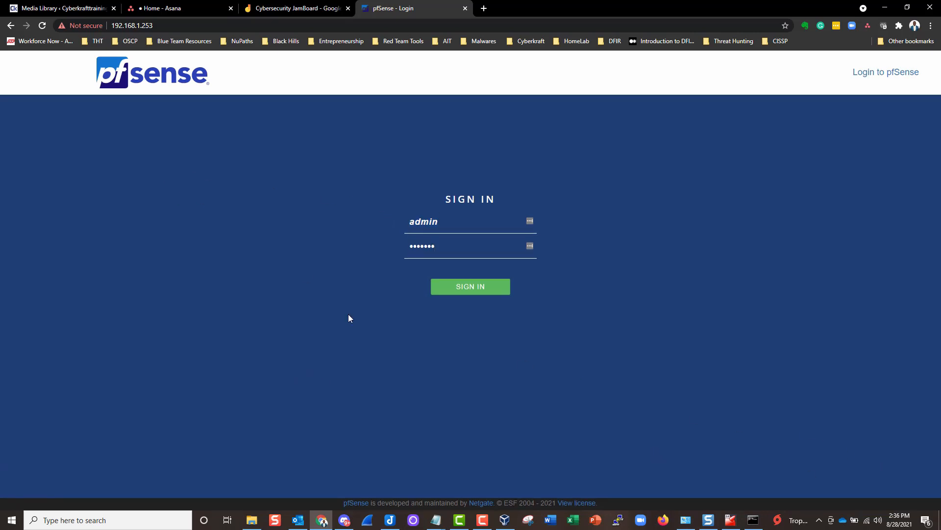
pyautogui.click(471, 288)
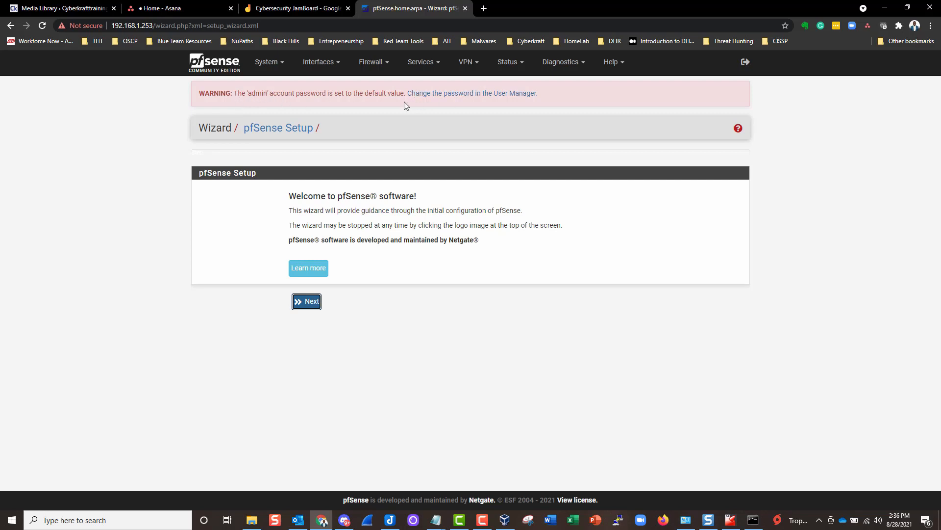
# - Advance the wizard, then resubmit the expired request with a new CSRF token
pyautogui.click(153, 322)
pyautogui.click(306, 306)
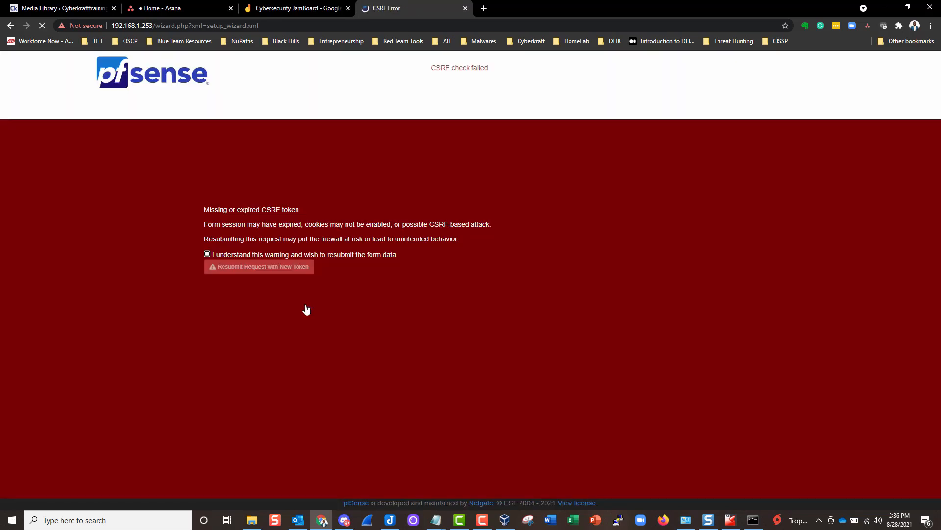
pyautogui.click(207, 254)
pyautogui.click(246, 271)
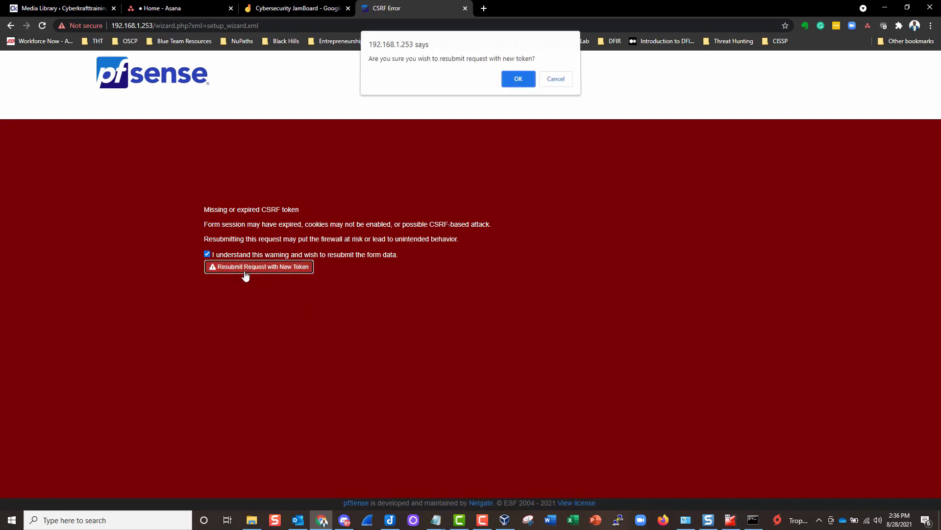
pyautogui.click(521, 83)
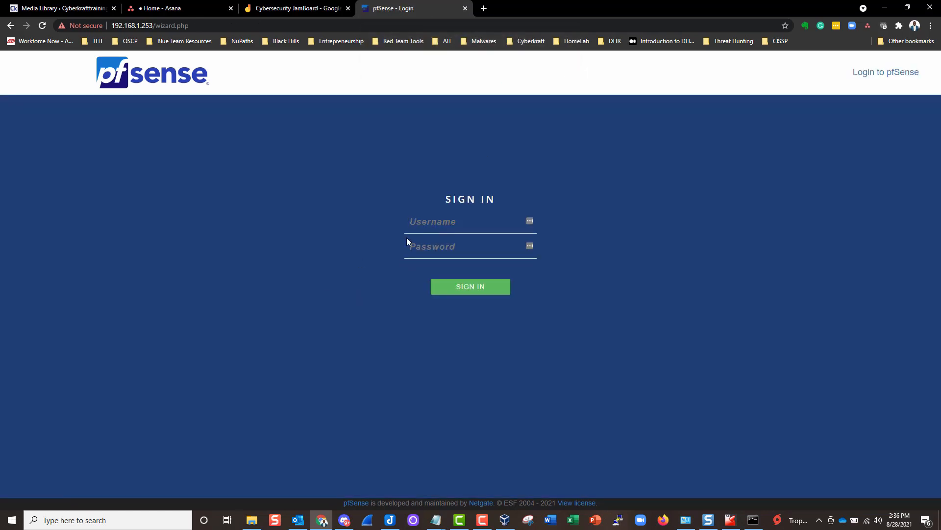
# - Log in again as admin with the default password
pyautogui.click(431, 223)
pyautogui.write('admin')
pyautogui.press('Tab')
pyautogui.write('pfsense')
pyautogui.press('Return')
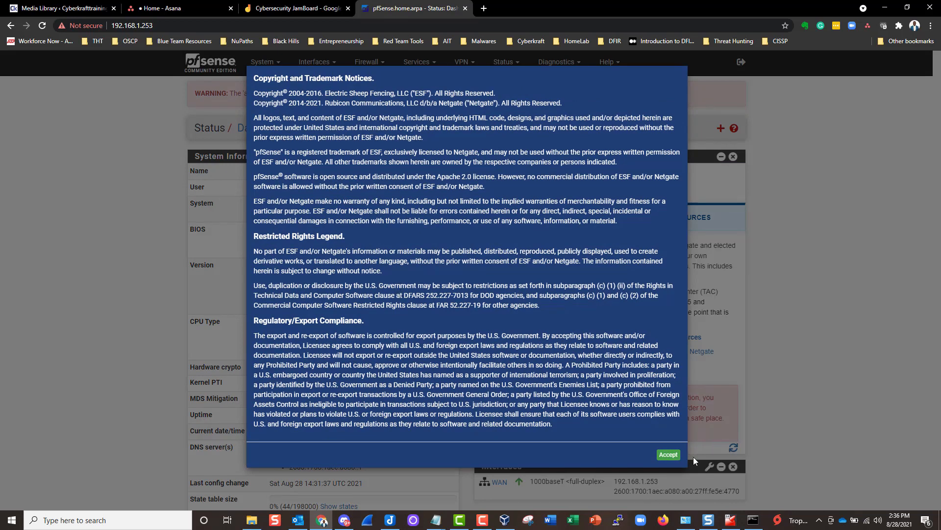
# - Accept the copyright notice, close the survey thank-you message, and open the System menu
pyautogui.click(668, 455)
pyautogui.click(670, 154)
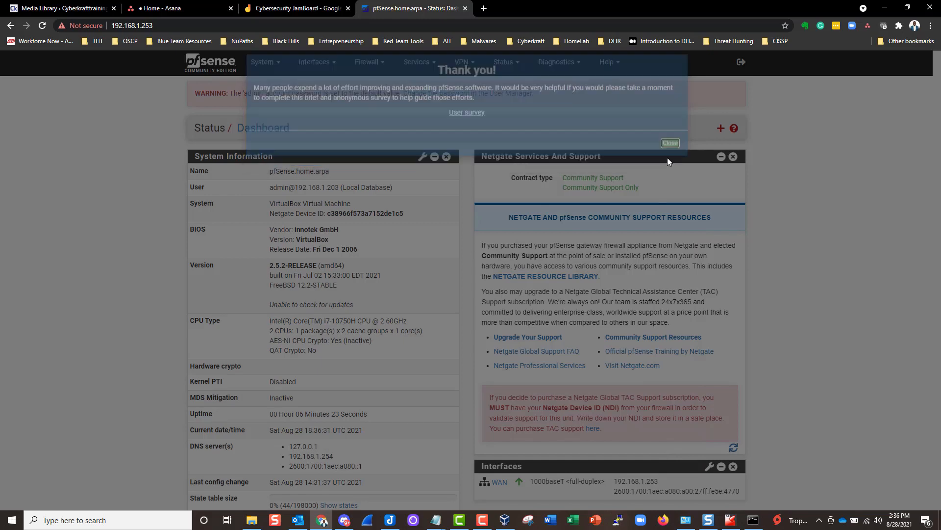
pyautogui.scroll(-3, 349, 293)
pyautogui.scroll(3, 351, 298)
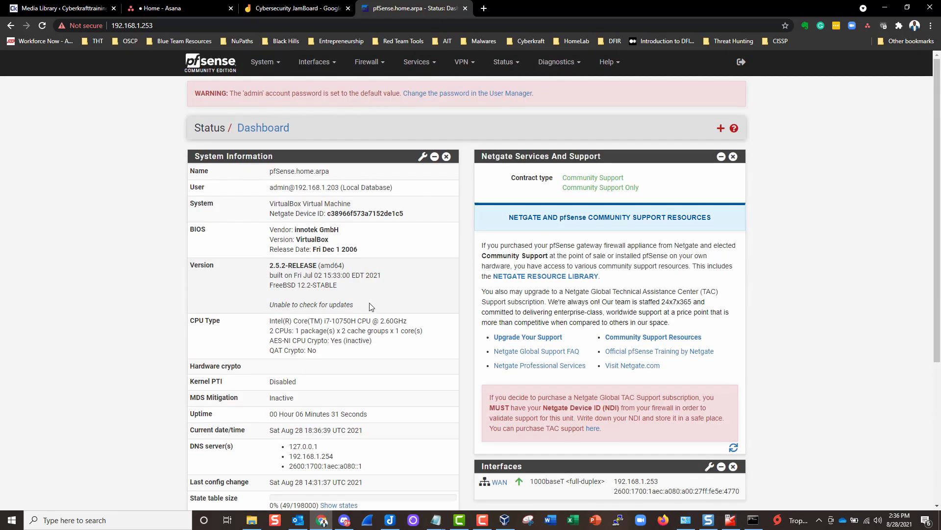
pyautogui.scroll(-5, 351, 297)
pyautogui.scroll(5, 342, 284)
pyautogui.moveTo(305, 130); pyautogui.dragTo(240, 141)
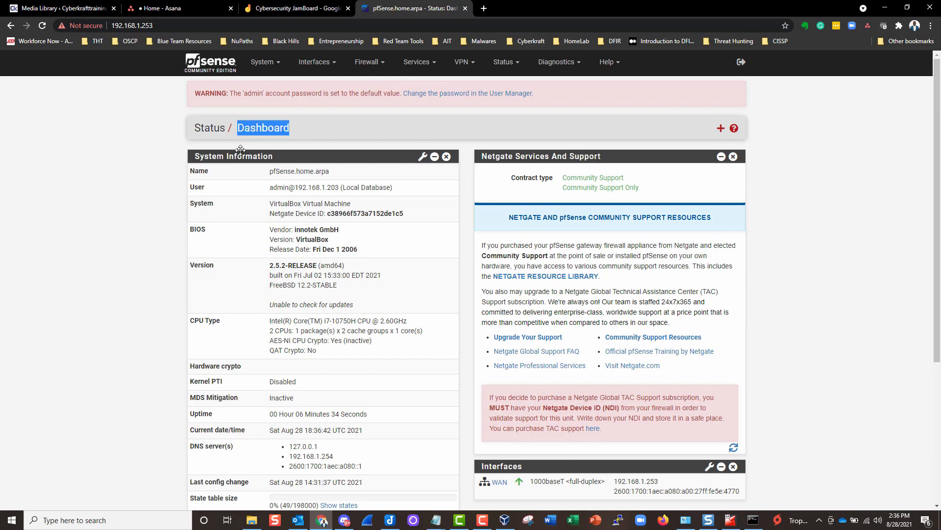
pyautogui.scroll(-4, 146, 207)
pyautogui.scroll(4, 144, 208)
pyautogui.click(266, 69)
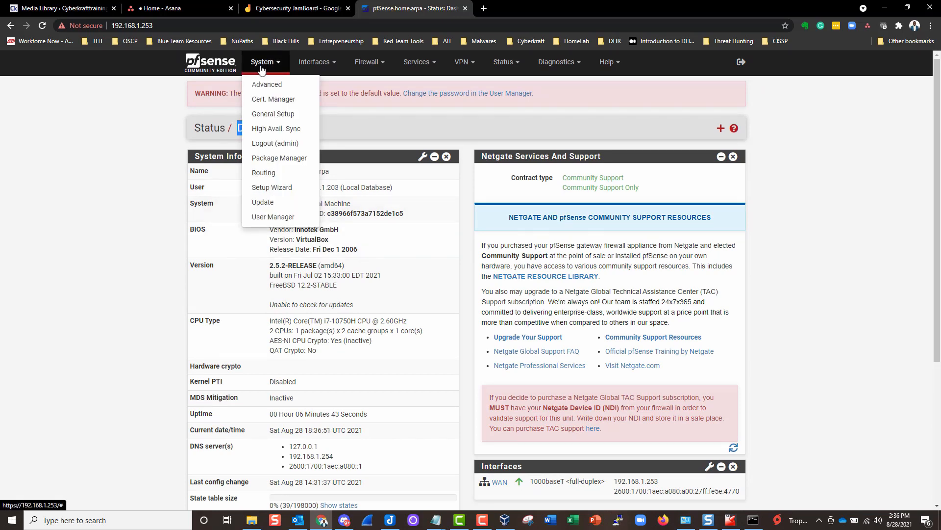
# - Launch System > Setup Wizard and advance to the General Information step
pyautogui.click(269, 188)
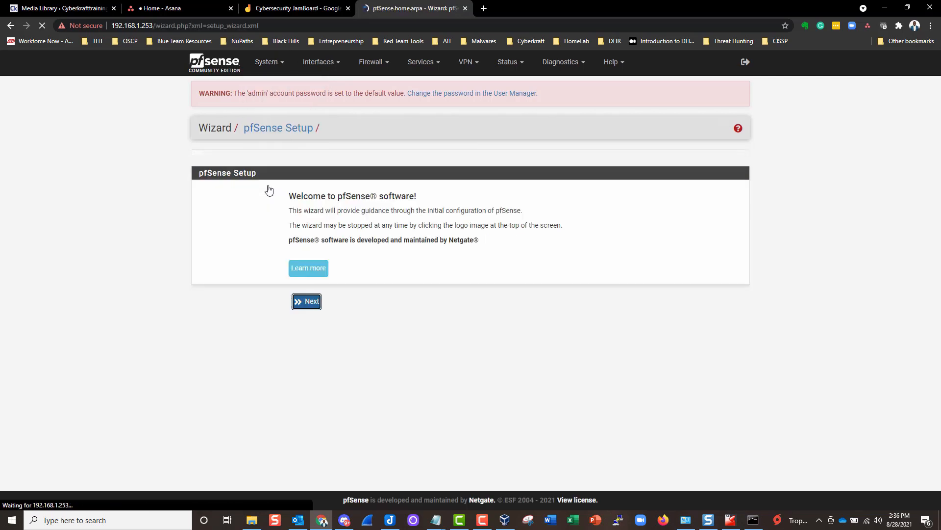
pyautogui.click(202, 317)
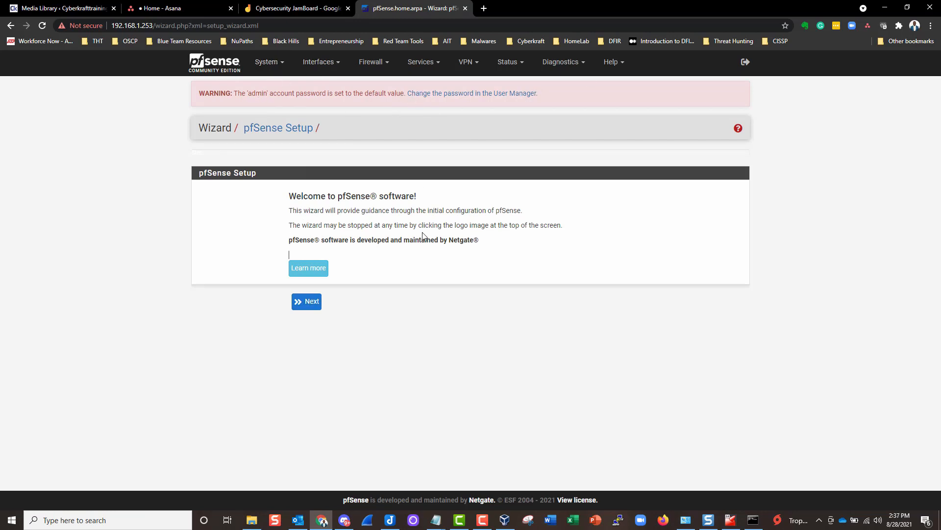
pyautogui.click(311, 304)
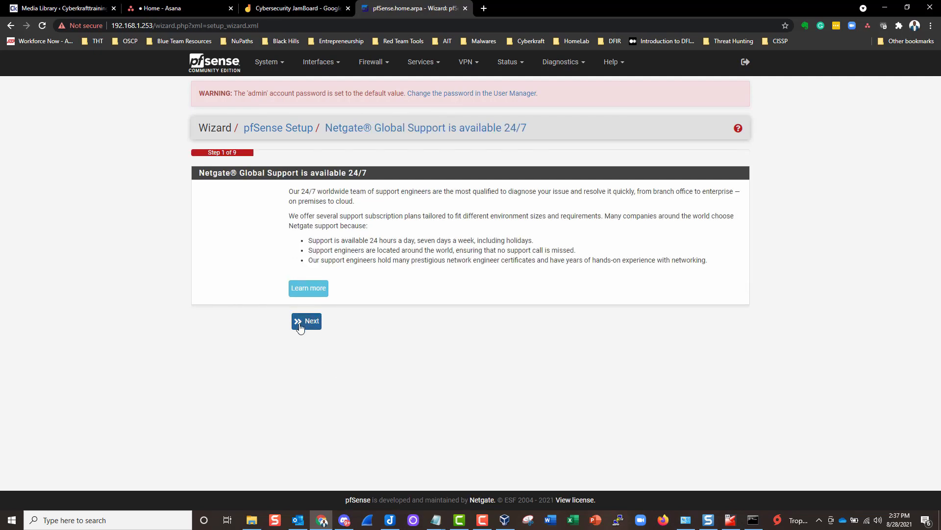
pyautogui.click(306, 322)
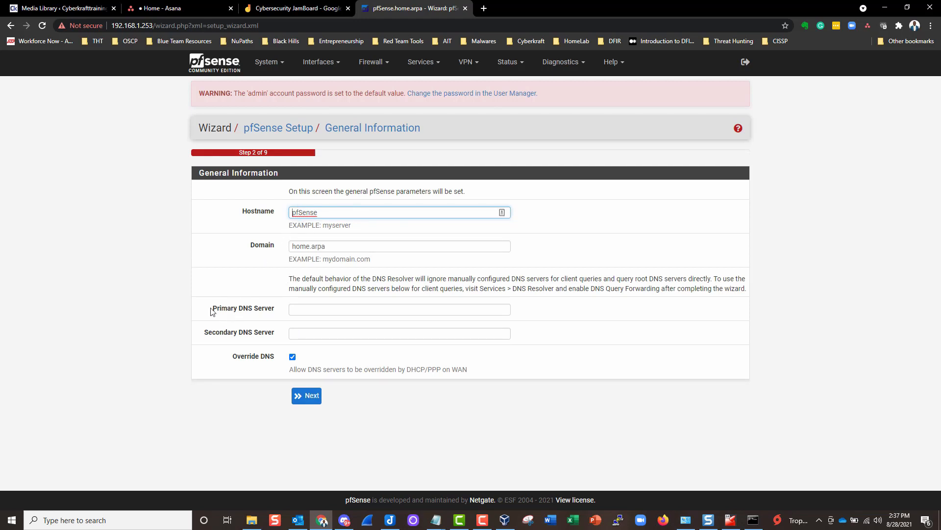
# - Enter 8.8.8.8 as Primary DNS Server and continue past the Time Server step
pyautogui.click(305, 311)
pyautogui.write('8.')
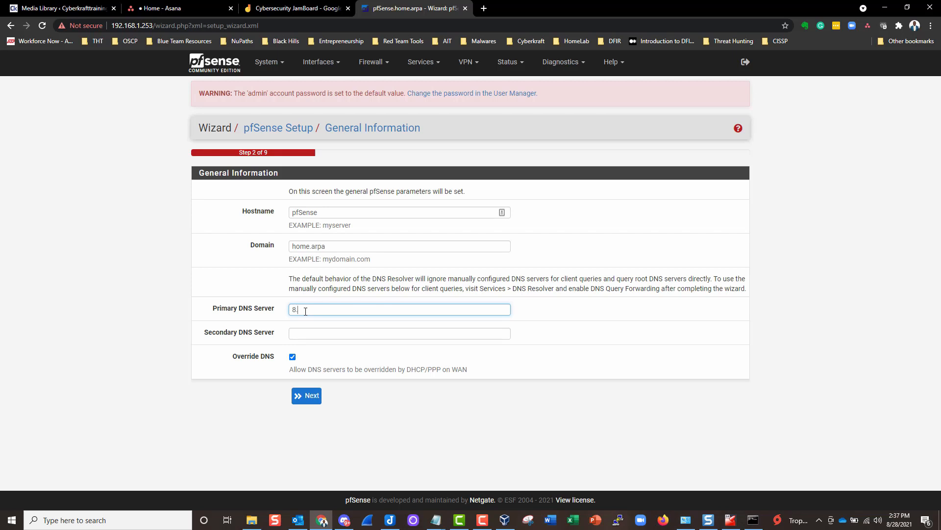
pyautogui.write('8.8.8')
pyautogui.doubleClick(312, 309)
pyautogui.click(308, 396)
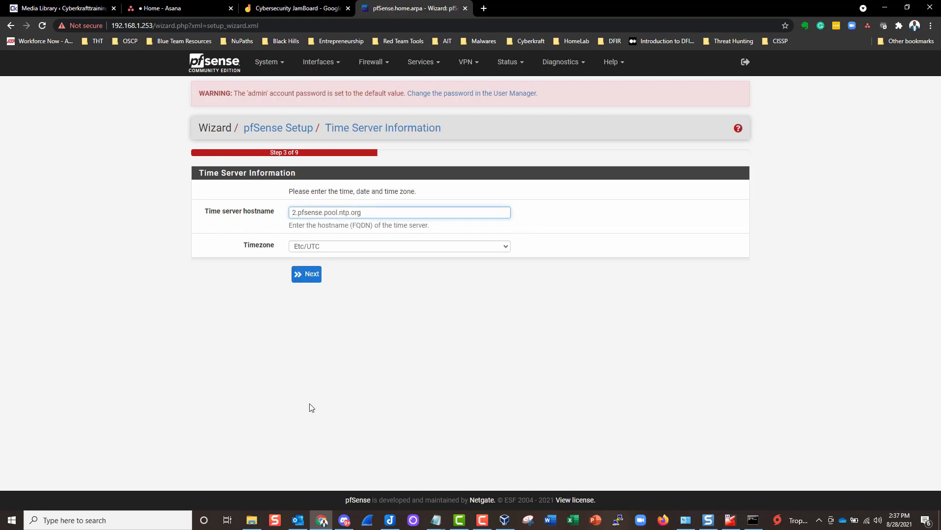
pyautogui.click(308, 279)
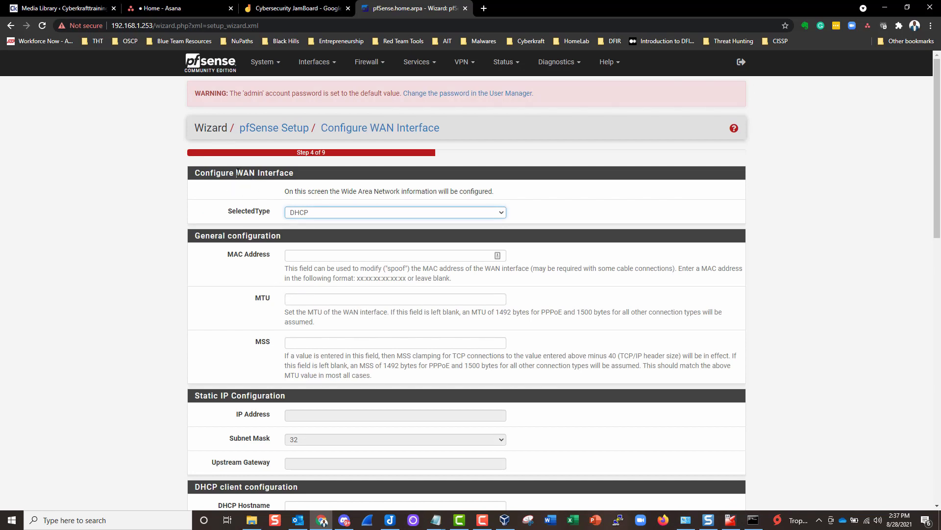
# - Set the WAN connection type to Static
pyautogui.moveTo(237, 173); pyautogui.dragTo(276, 174)
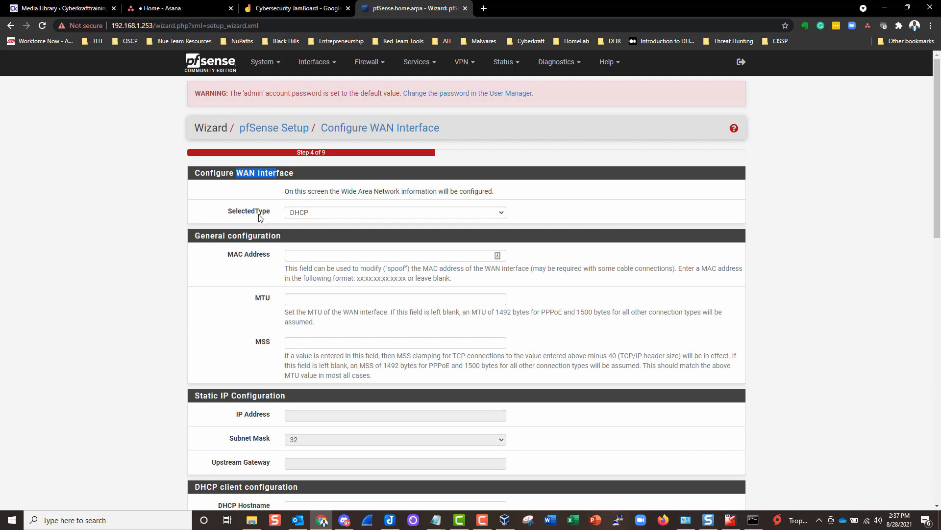
pyautogui.click(315, 215)
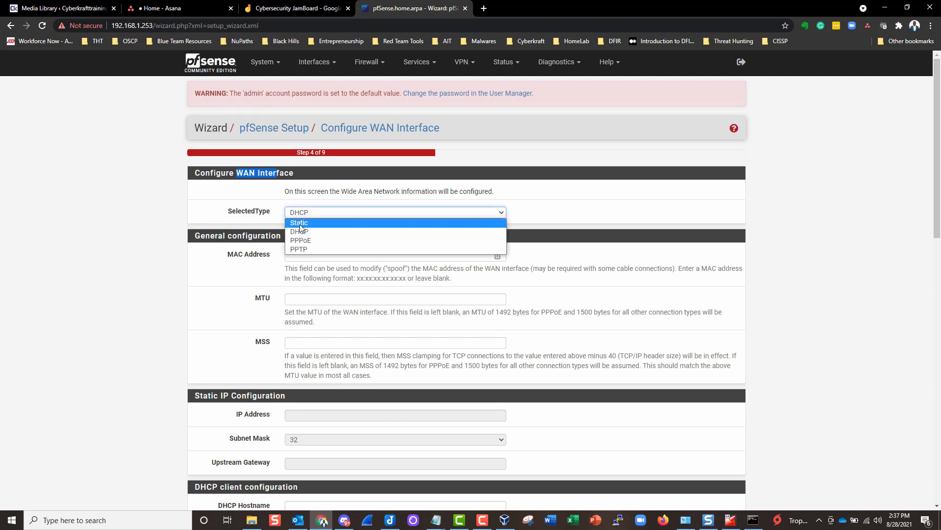
pyautogui.click(300, 223)
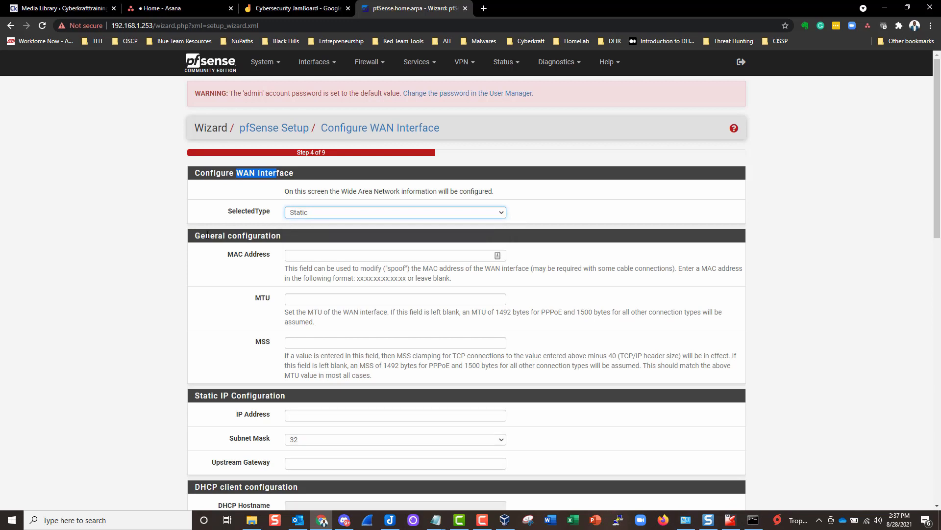
pyautogui.scroll(-6, 208, 234)
pyautogui.scroll(6, 208, 234)
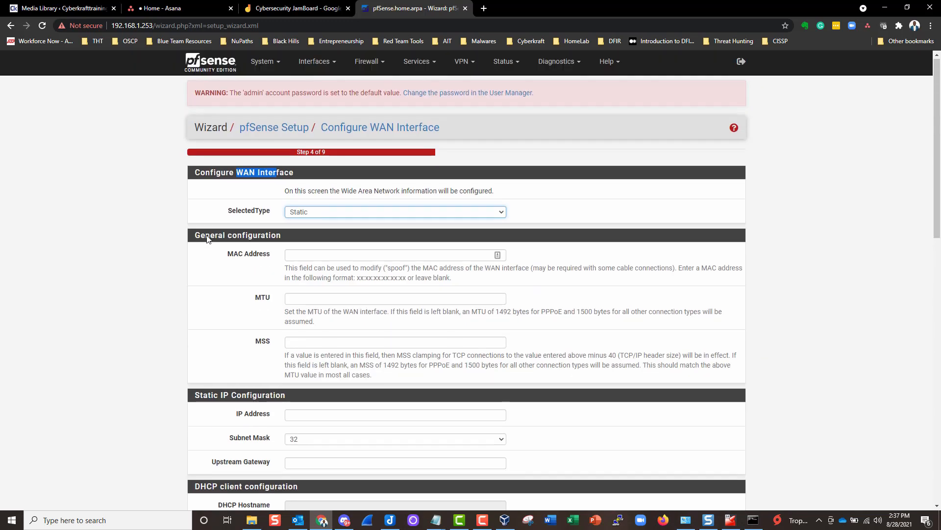
pyautogui.scroll(-2, 207, 239)
pyautogui.scroll(-2, 181, 222)
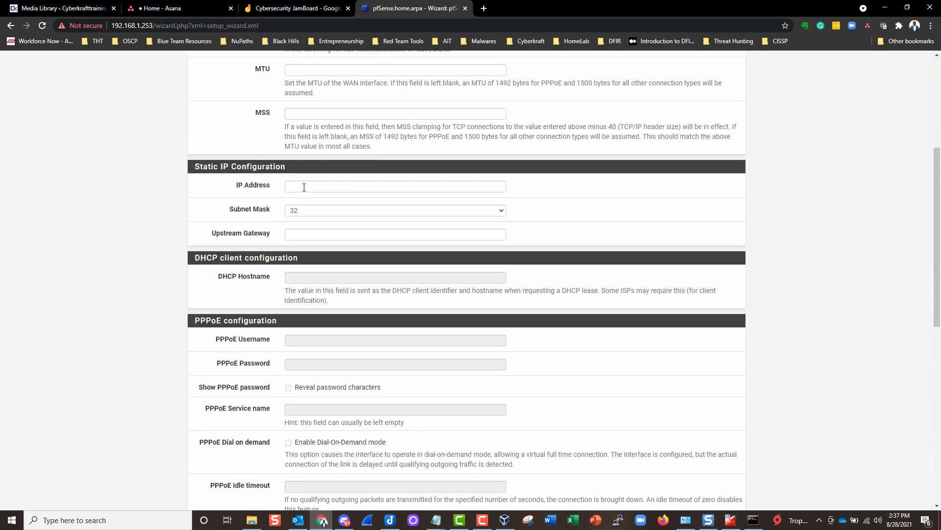
# - Enter WAN IP address 192.168.1.253 with a /24 subnet mask
pyautogui.click(298, 187)
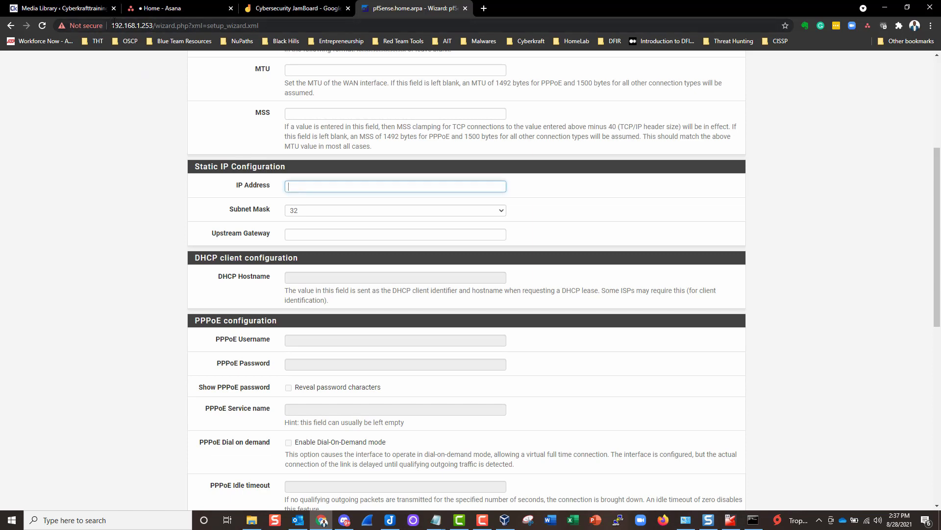
pyautogui.write('192.168.1.253')
pyautogui.moveTo(339, 186); pyautogui.dragTo(278, 190)
pyautogui.click(306, 209)
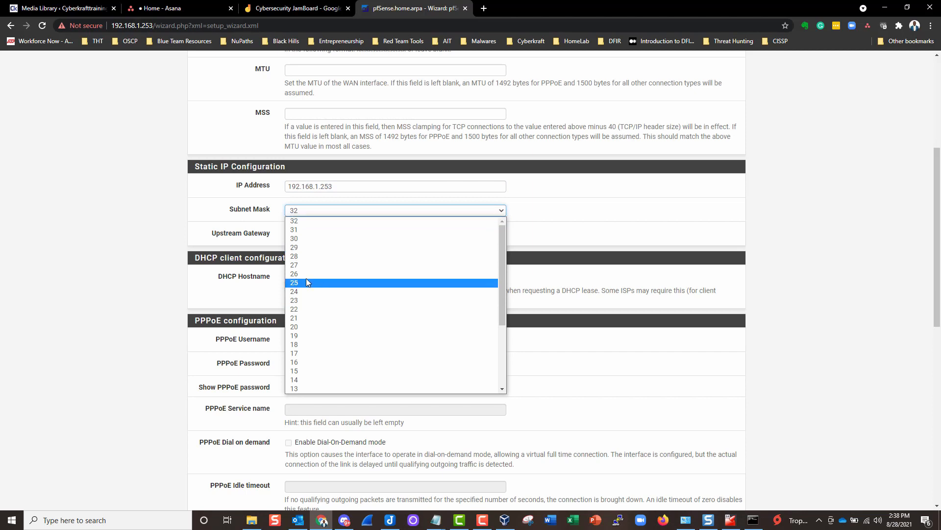
pyautogui.click(304, 292)
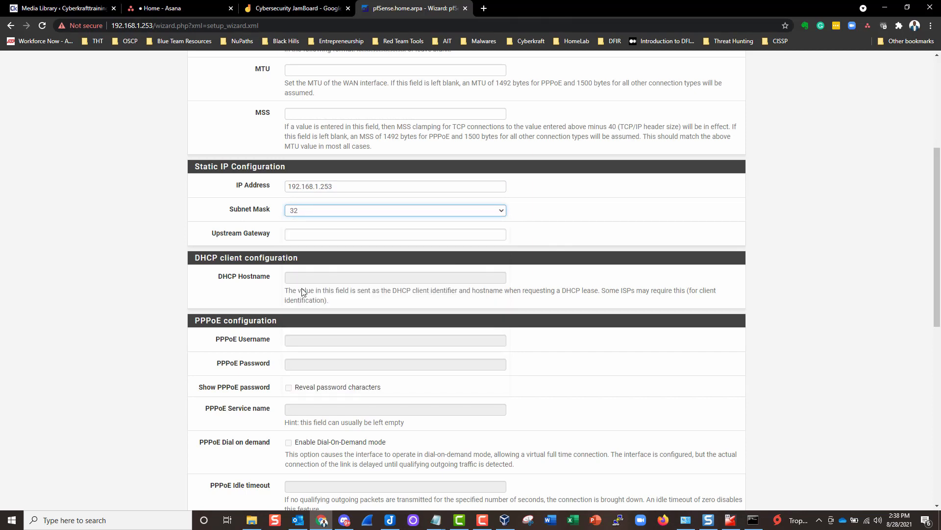
pyautogui.click(308, 235)
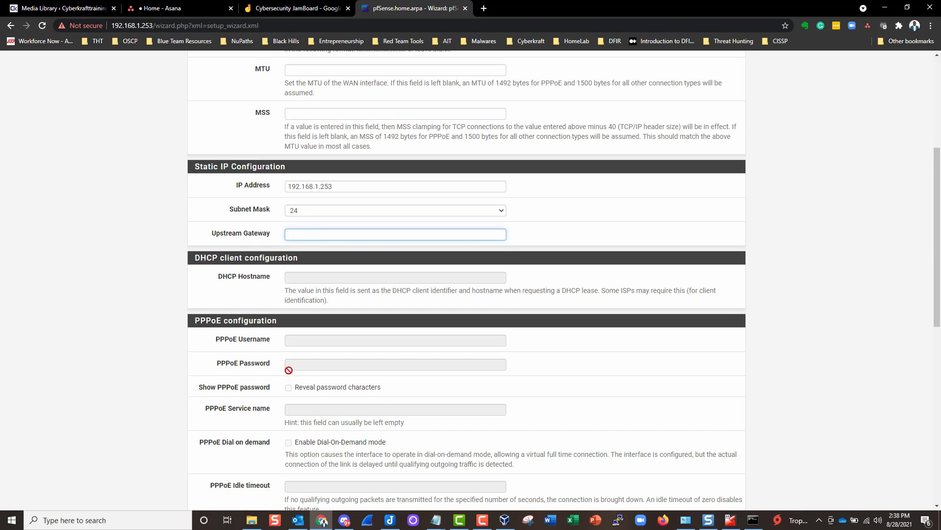
# - Enter upstream gateway 192.168.1.254, checked against the lab network notes
pyautogui.click(443, 519)
pyautogui.click(489, 478)
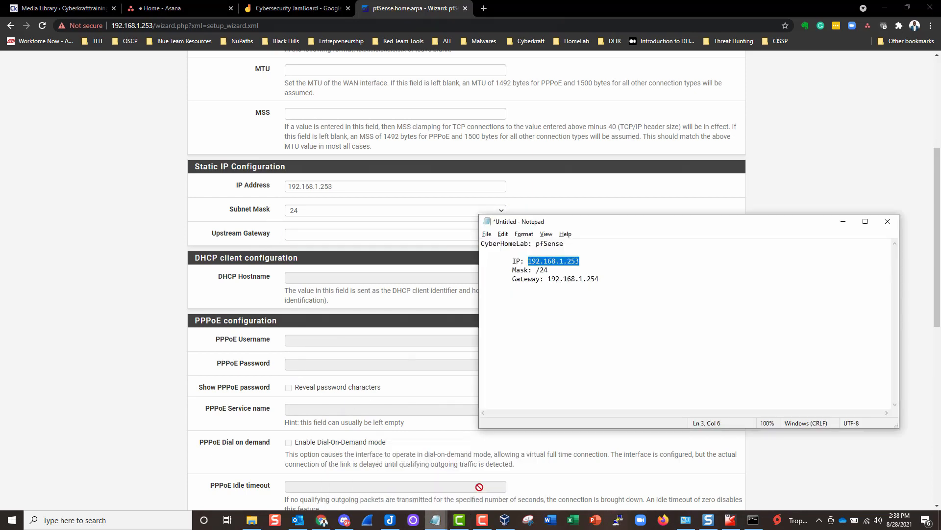
pyautogui.moveTo(598, 280); pyautogui.dragTo(591, 290)
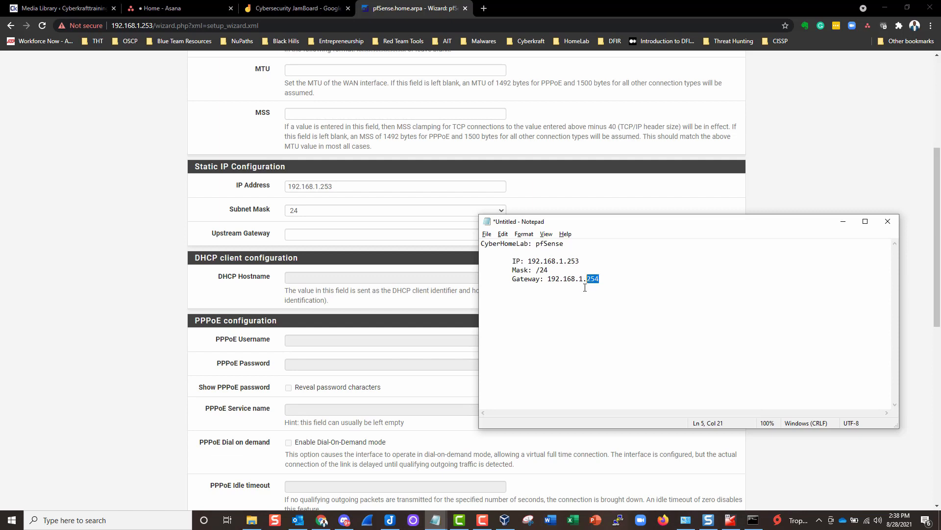
pyautogui.click(330, 235)
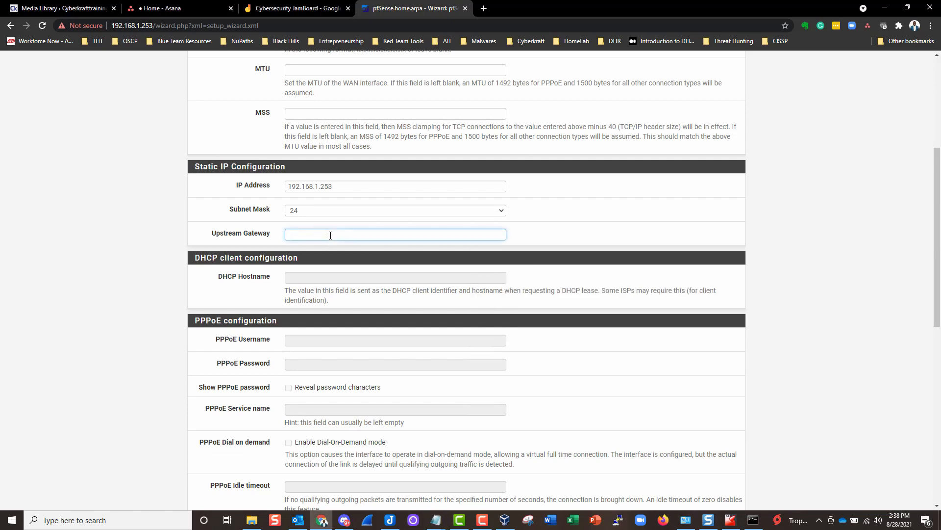
pyautogui.write('192.168.1.254')
# - Submit the WAN settings to reach the admin password step
pyautogui.click(153, 221)
pyautogui.scroll(-7, 174, 273)
pyautogui.scroll(3, 175, 272)
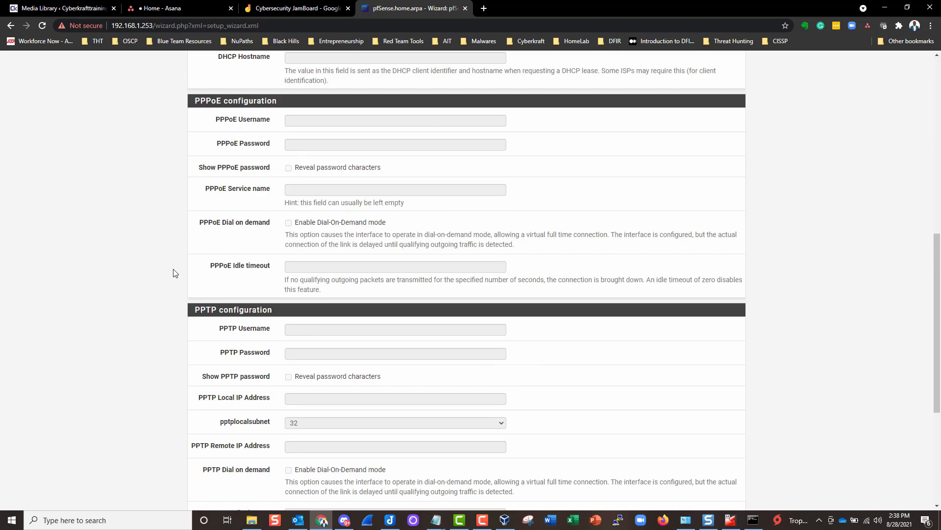
pyautogui.scroll(-5, 174, 272)
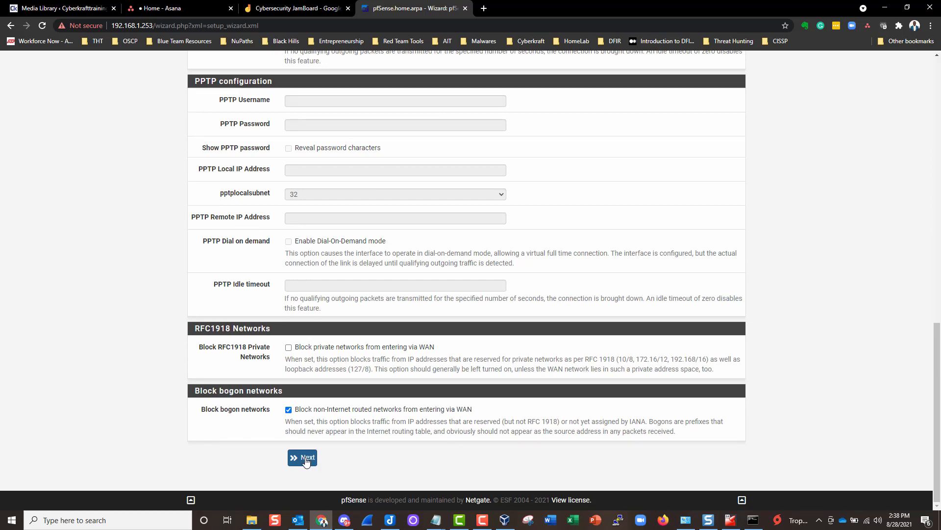
pyautogui.click(306, 458)
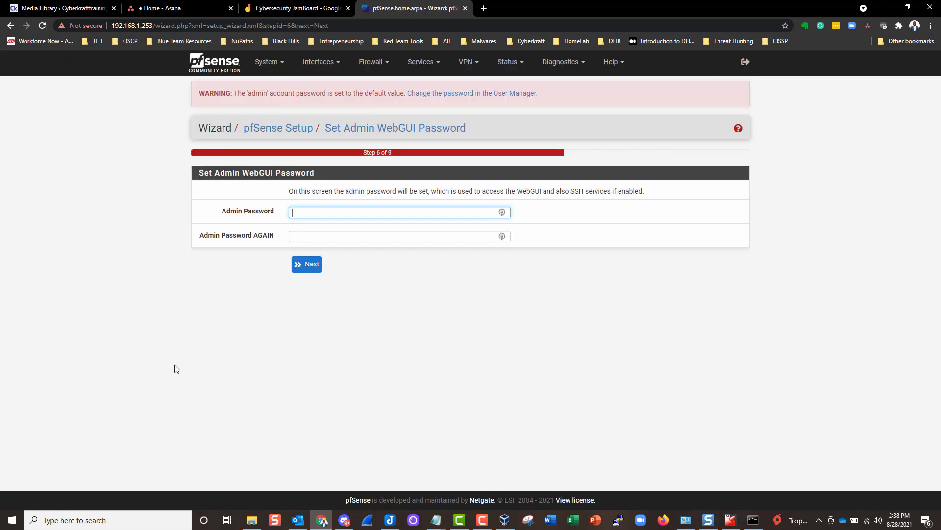
# - Set and confirm a new admin password, reload pfSense, and finish the wizard
pyautogui.moveTo(232, 96); pyautogui.dragTo(293, 94)
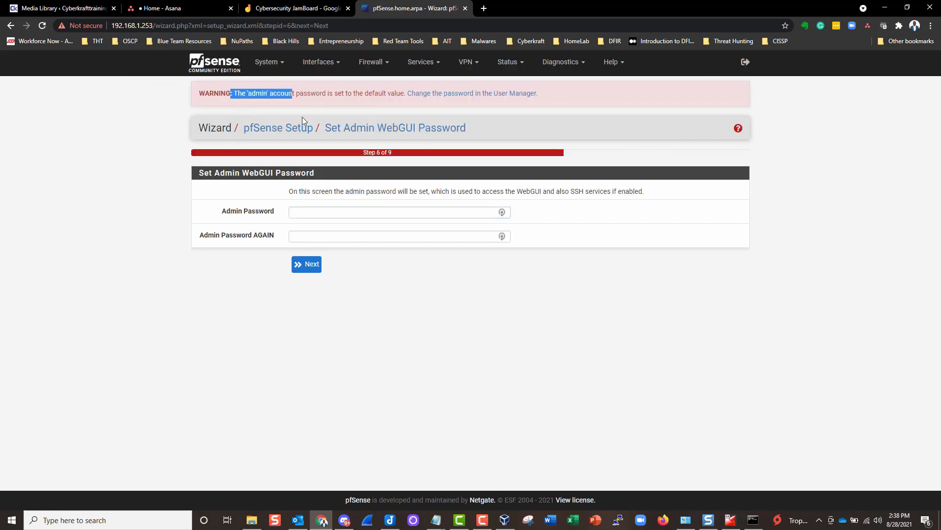
pyautogui.click(299, 216)
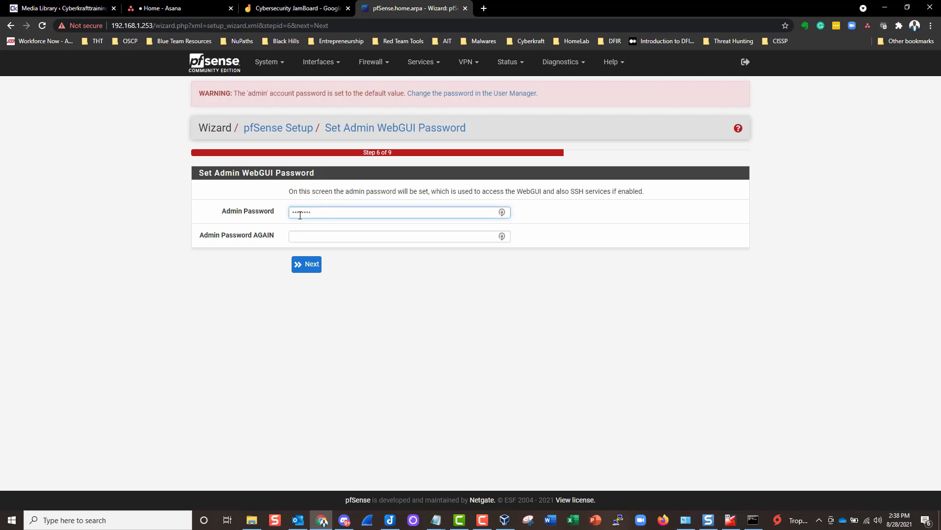
pyautogui.press('Tab')
pyautogui.write('p')
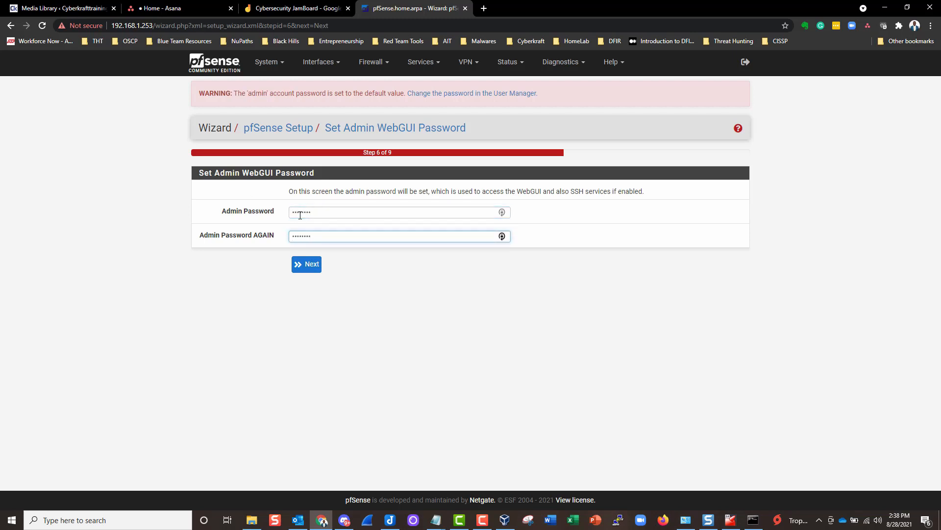
pyautogui.click(307, 264)
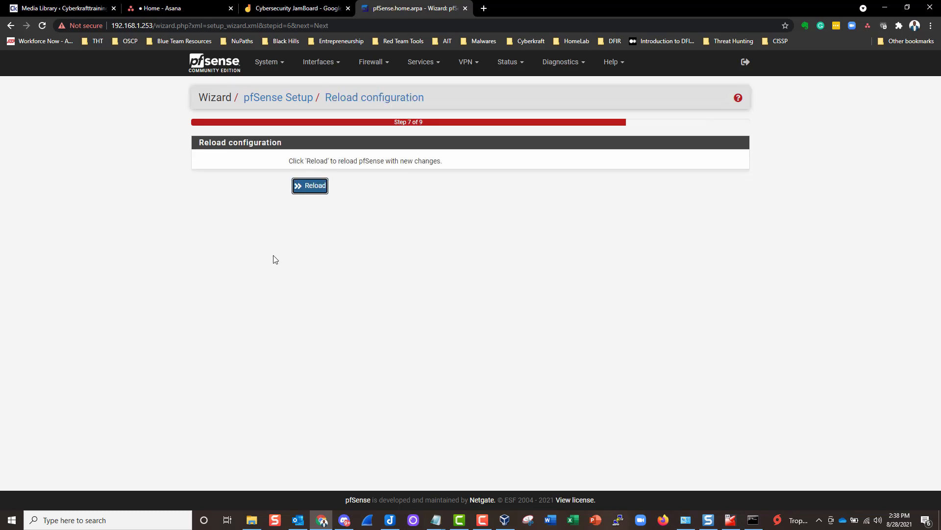
pyautogui.click(314, 193)
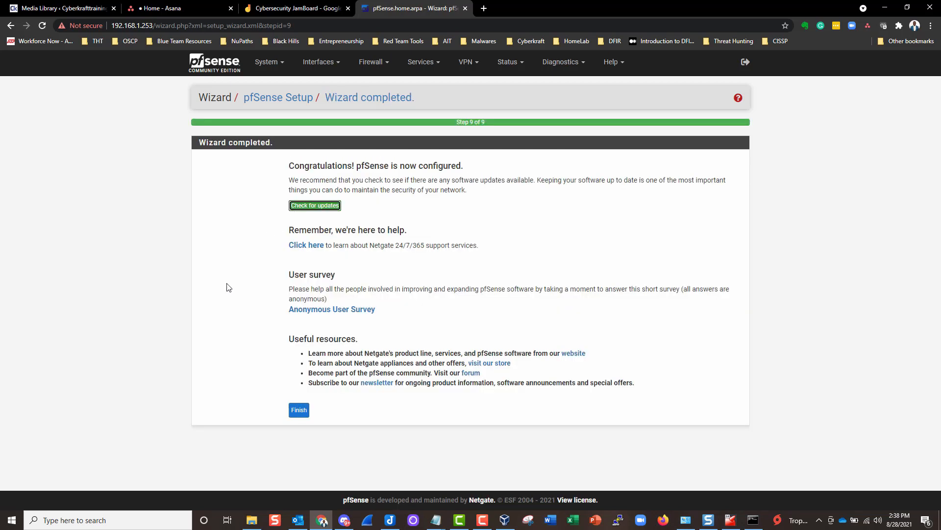
pyautogui.click(299, 410)
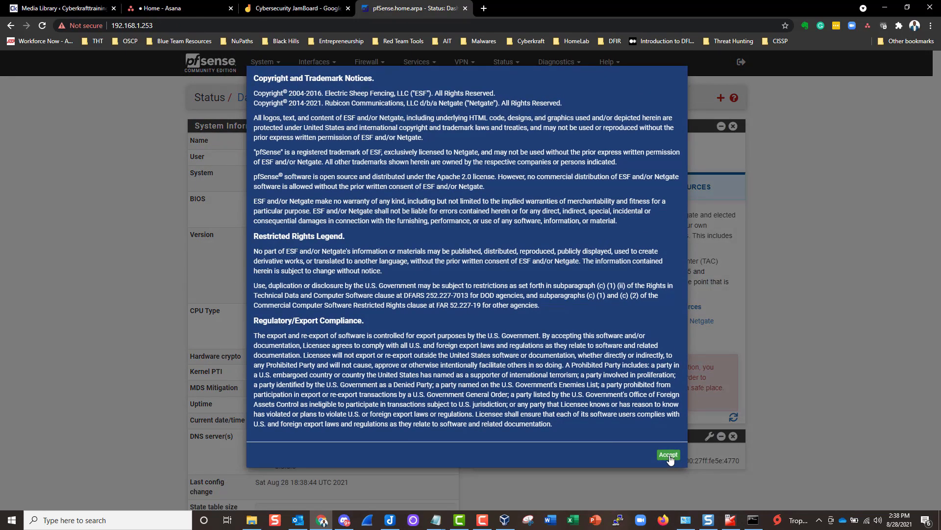
# - Accept the copyright notice, close the survey message, and browse the Available Widgets list
pyautogui.click(668, 455)
pyautogui.click(670, 155)
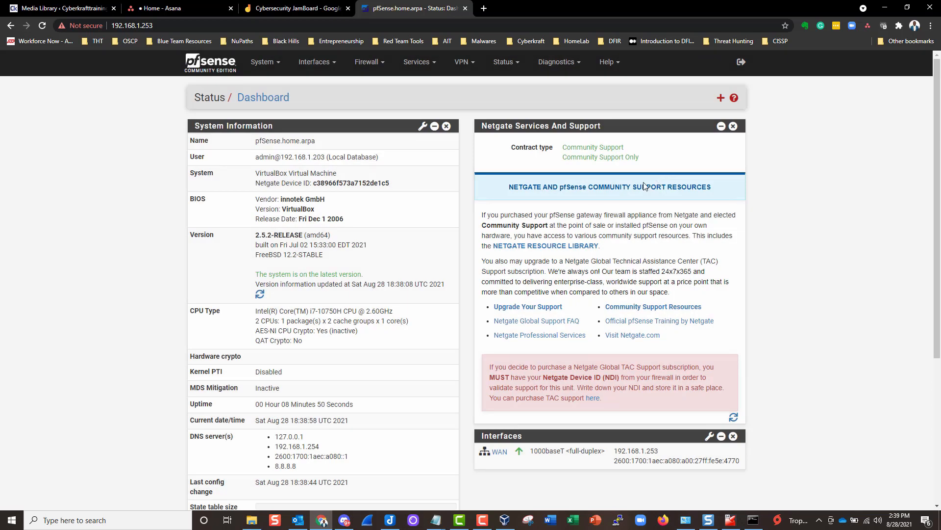
pyautogui.scroll(-5, 172, 278)
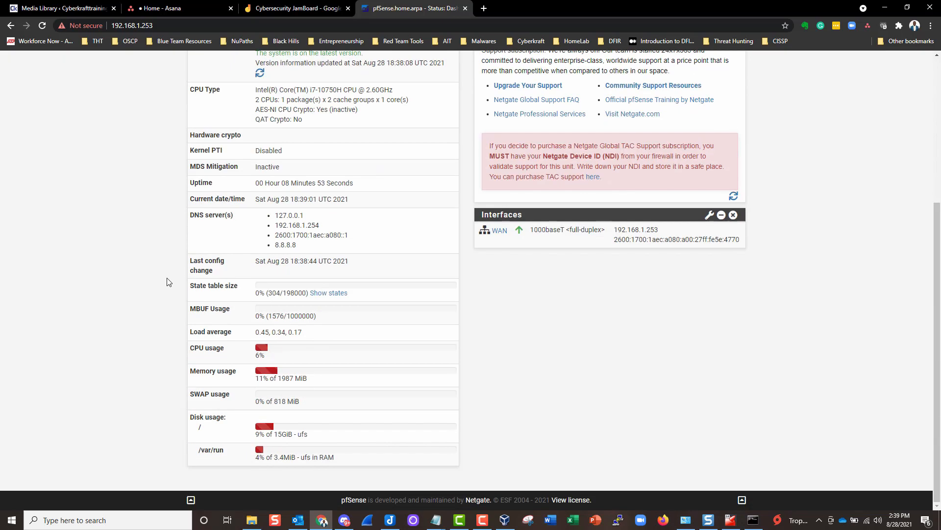
pyautogui.scroll(5, 169, 280)
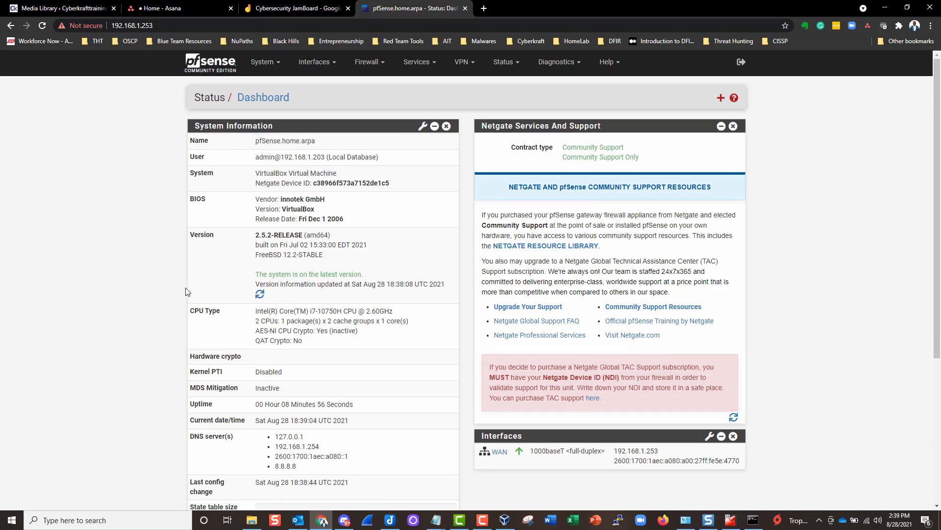
pyautogui.click(720, 98)
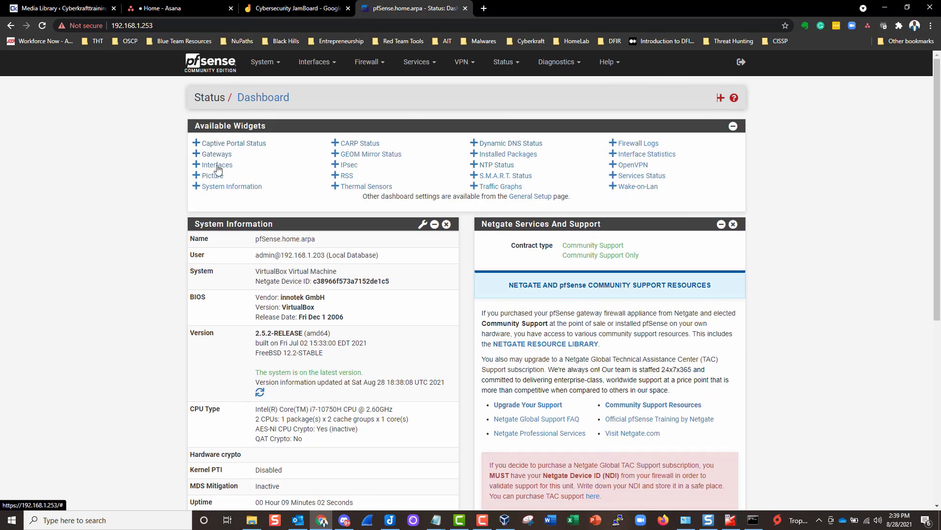
pyautogui.scroll(-7, 467, 270)
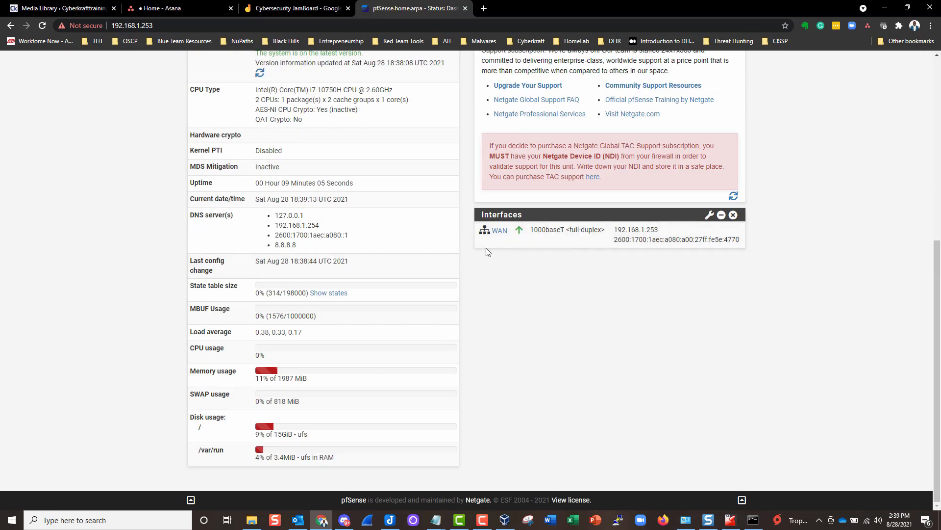
pyautogui.scroll(7, 538, 264)
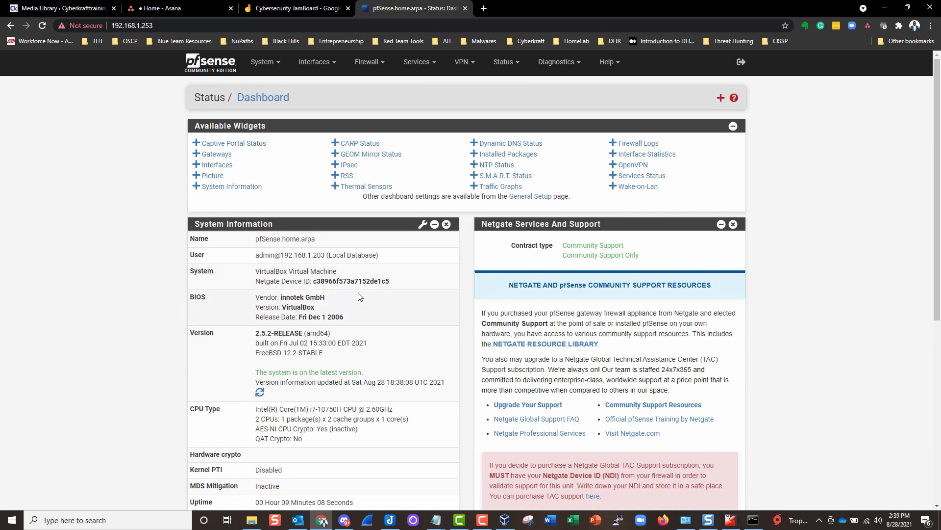
pyautogui.click(722, 99)
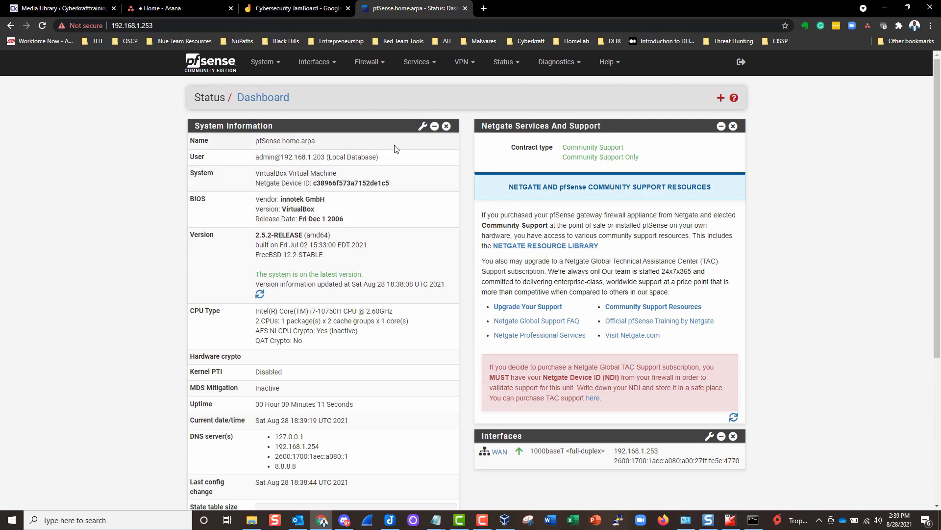
# - Look through the System, Interfaces, Firewall, Services and VPN menus
pyautogui.click(270, 65)
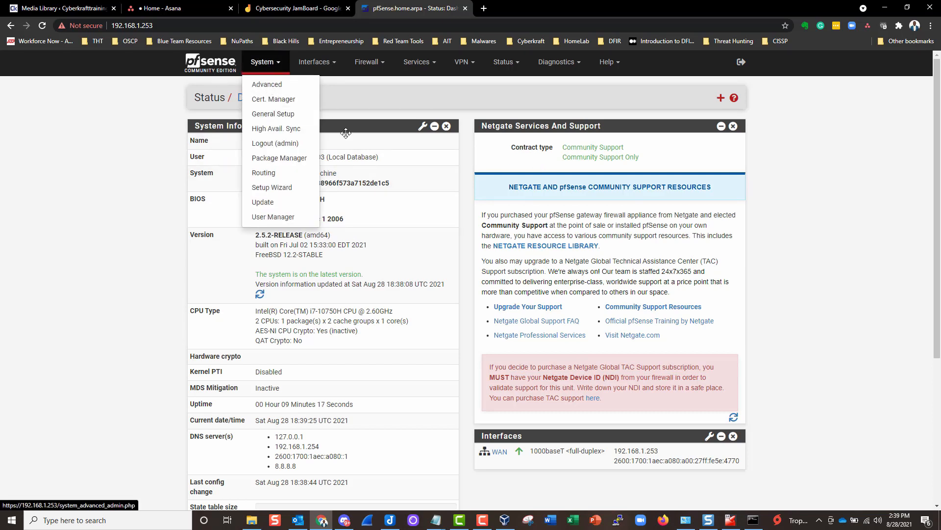
pyautogui.click(316, 62)
pyautogui.click(369, 63)
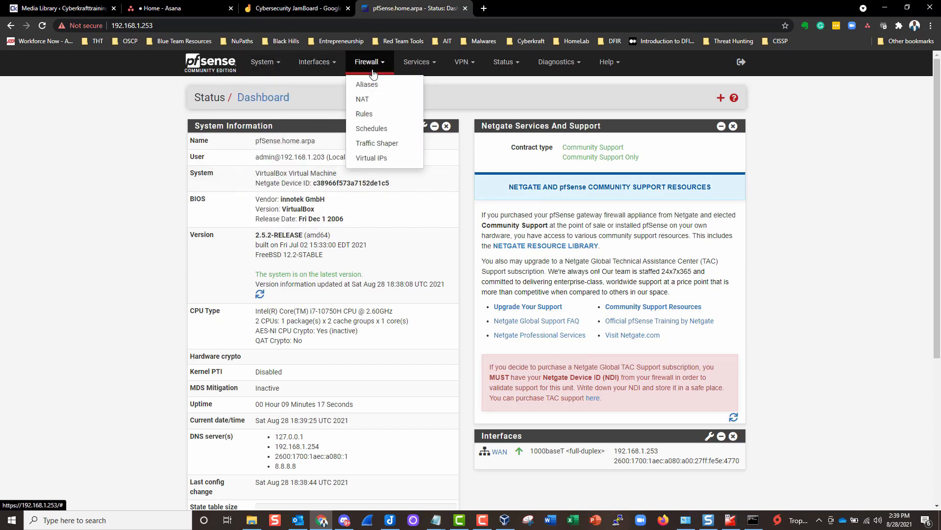
pyautogui.click(419, 62)
pyautogui.click(464, 62)
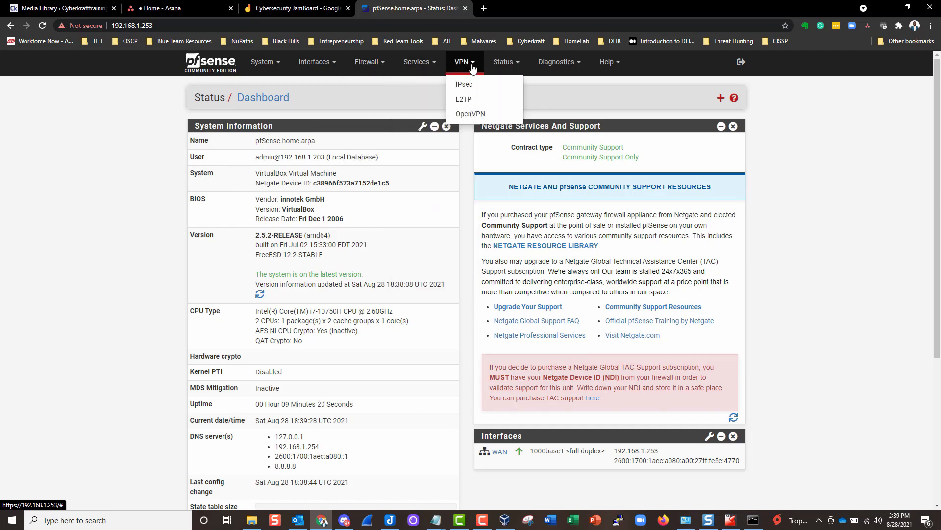
pyautogui.click(263, 62)
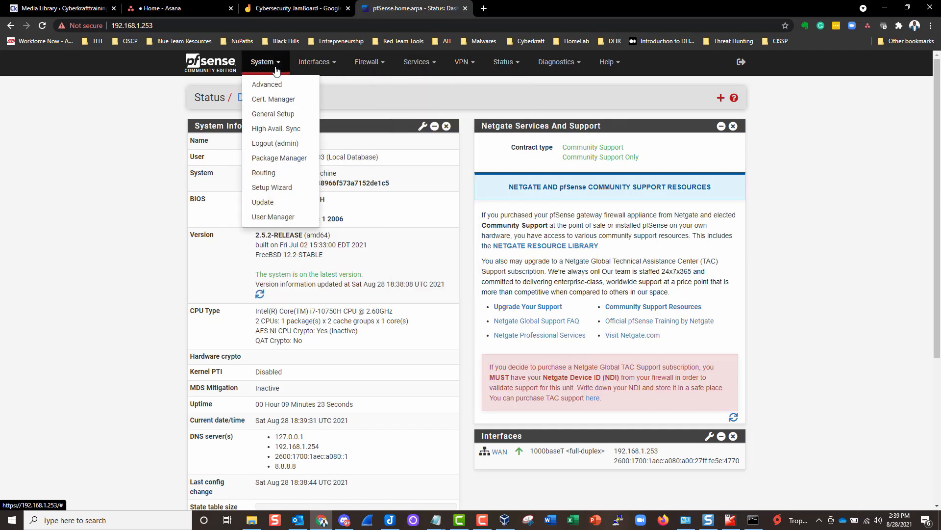
pyautogui.scroll(-5, 303, 174)
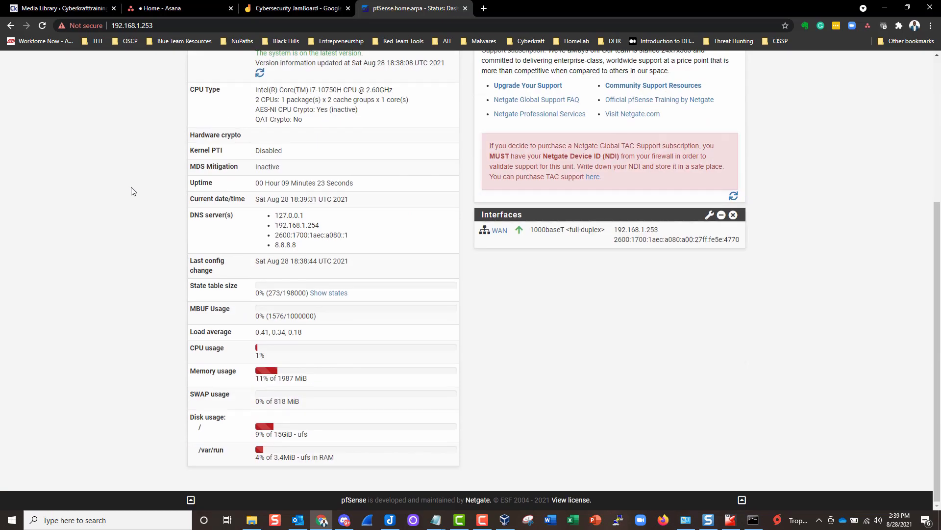
pyautogui.scroll(5, 361, 82)
# - Switch between the Firewall, VPN, Interfaces and System menus, ending on Firewall pages
pyautogui.click(369, 63)
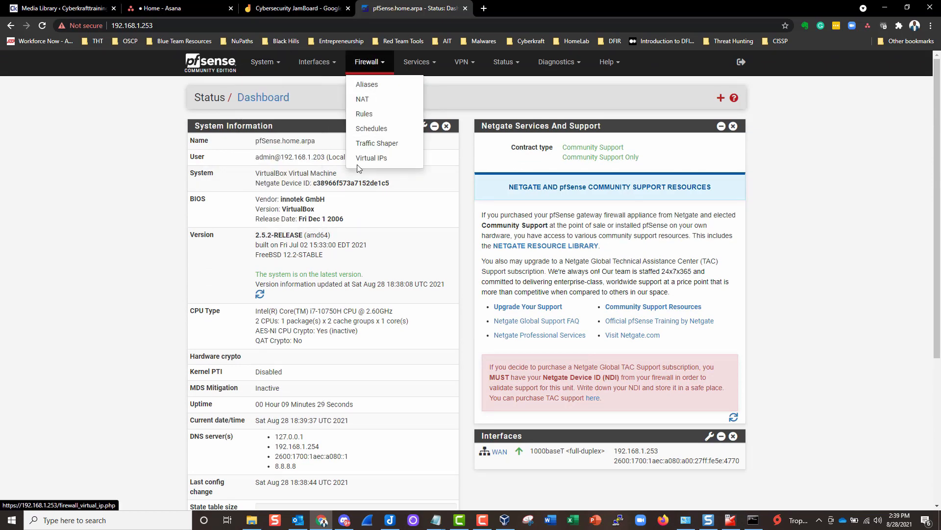
pyautogui.click(463, 63)
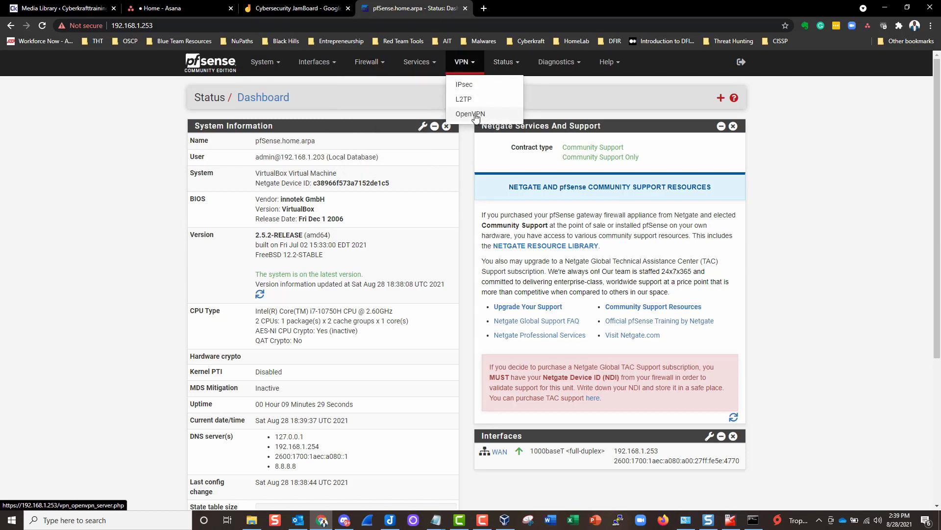
pyautogui.click(368, 63)
pyautogui.click(464, 63)
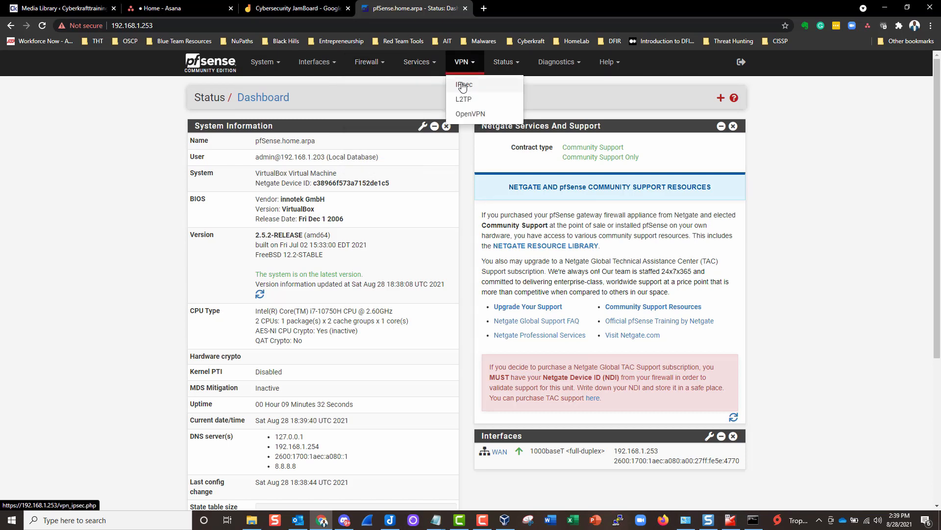
pyautogui.click(369, 63)
pyautogui.click(315, 65)
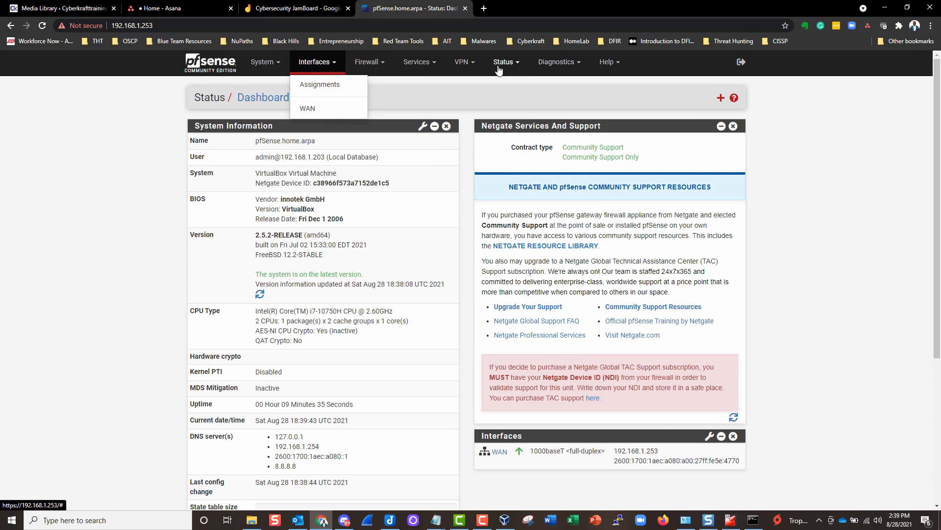
pyautogui.click(478, 66)
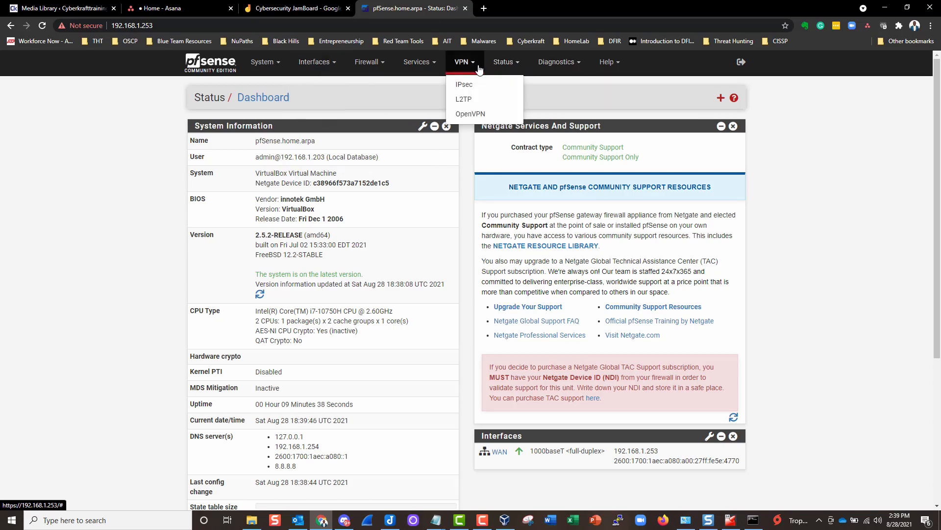
pyautogui.click(265, 66)
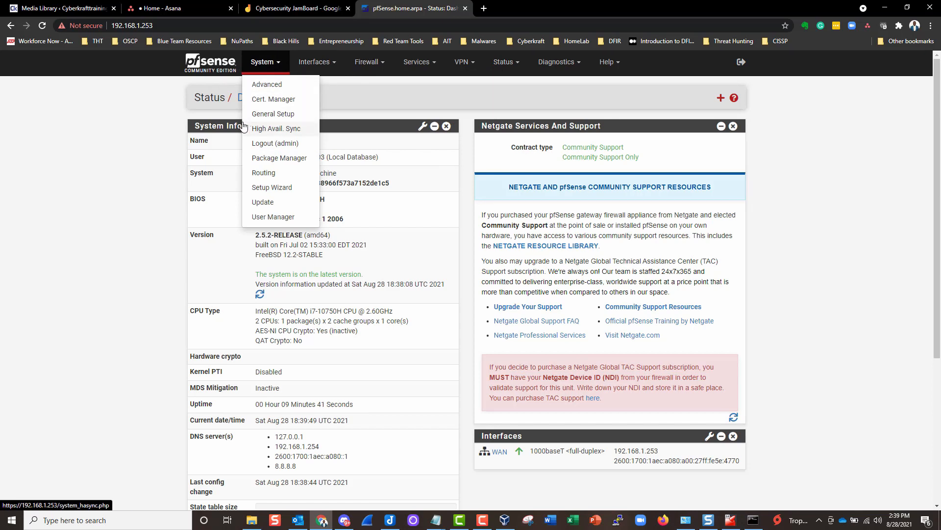
pyautogui.click(219, 141)
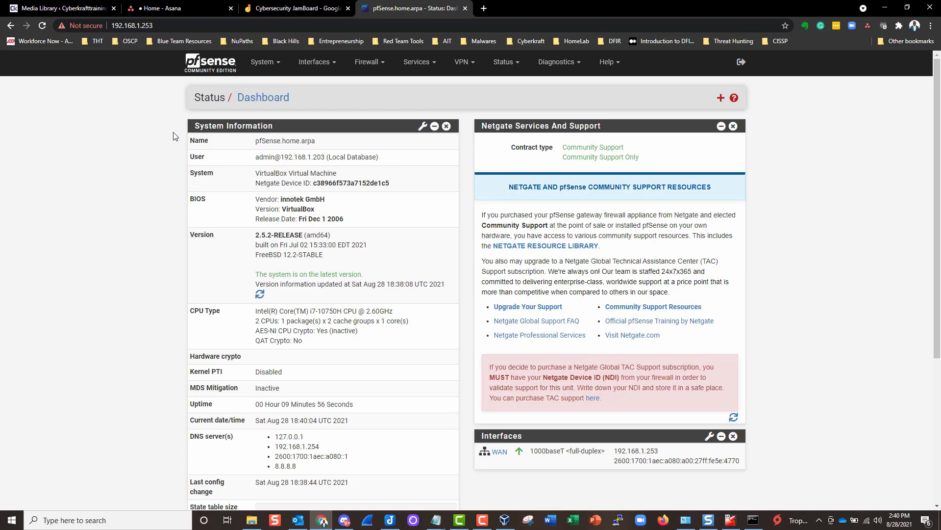
pyautogui.click(368, 64)
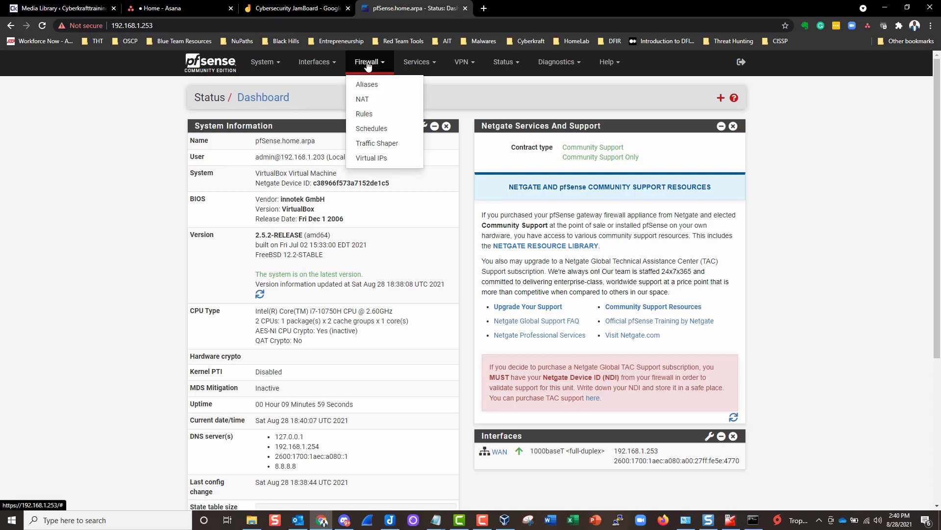
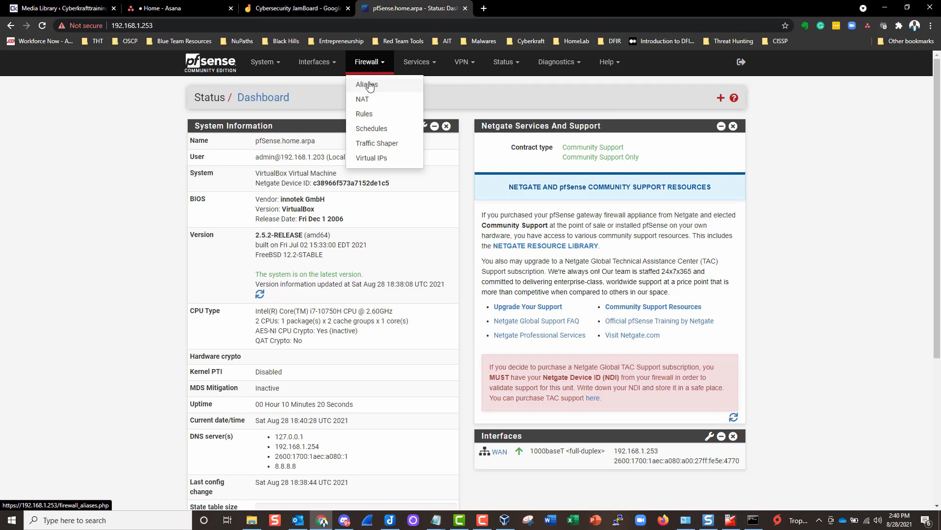
# - Open Firewall > Aliases to show the empty IP aliases list
pyautogui.click(360, 88)
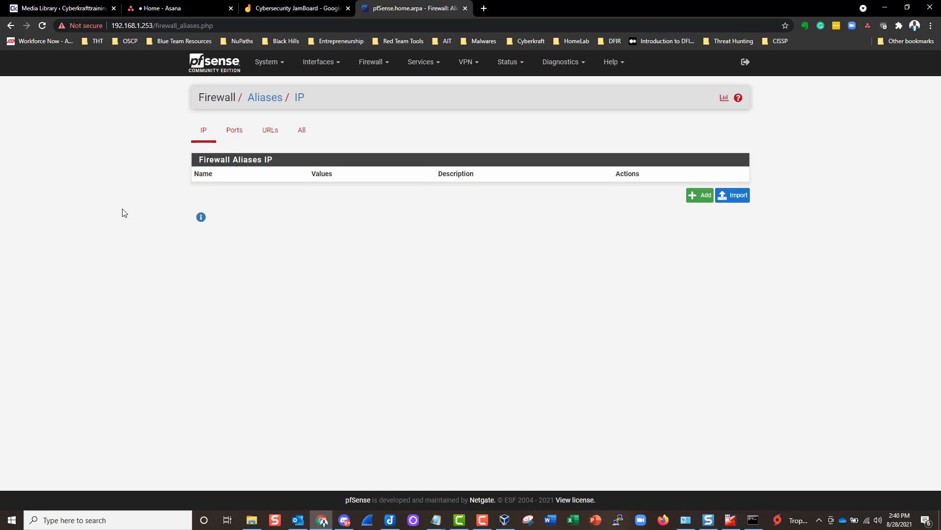
# - In a new tab, search Google for 'defend the web' and open defendtheweb.net
pyautogui.click(484, 8)
pyautogui.write('google')
pyautogui.press('Return')
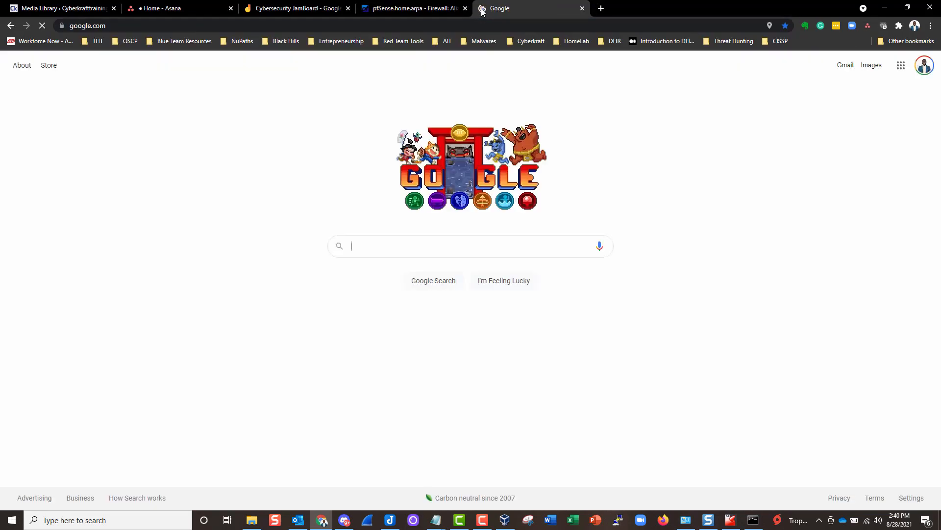
pyautogui.write('defend')
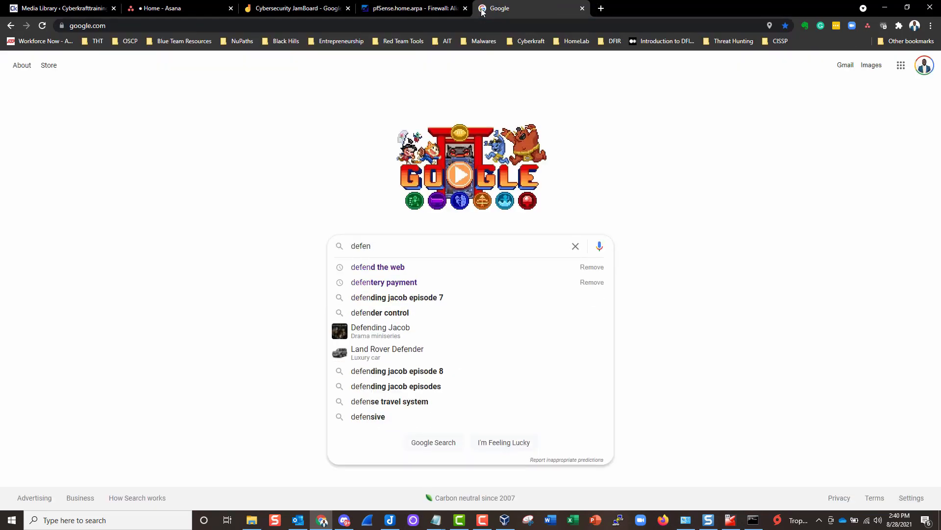
pyautogui.press('Down')
pyautogui.press('Return')
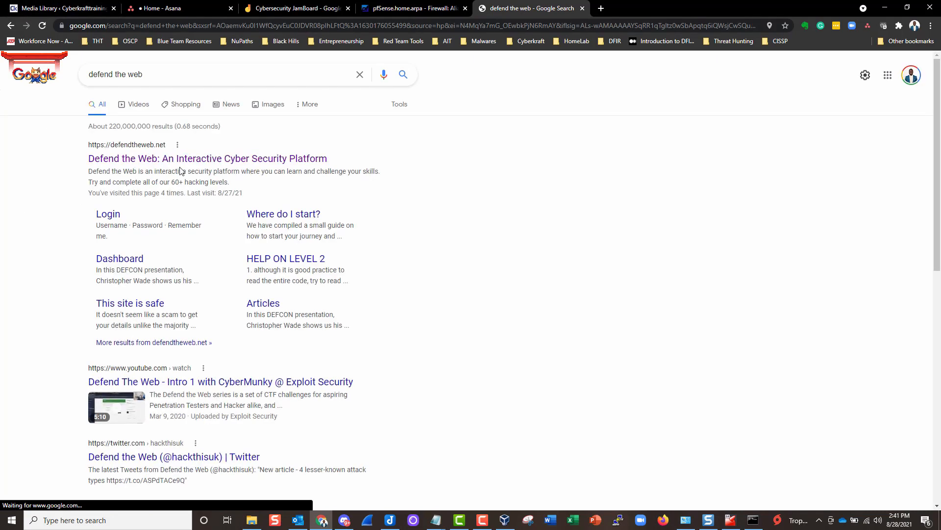
pyautogui.click(178, 163)
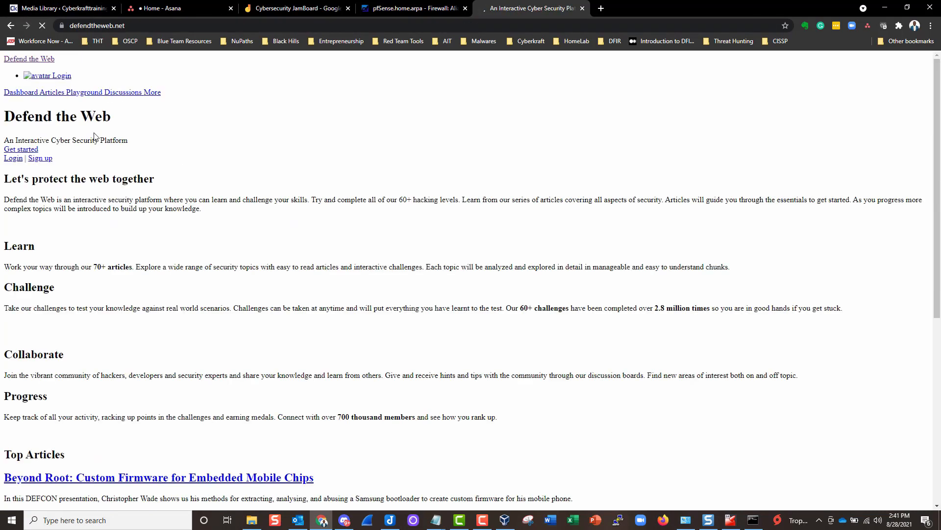
# - Scroll through the Defend the Web page, inspect its address, then bring up the Start menu
pyautogui.scroll(-7, 140, 172)
pyautogui.scroll(7, 141, 177)
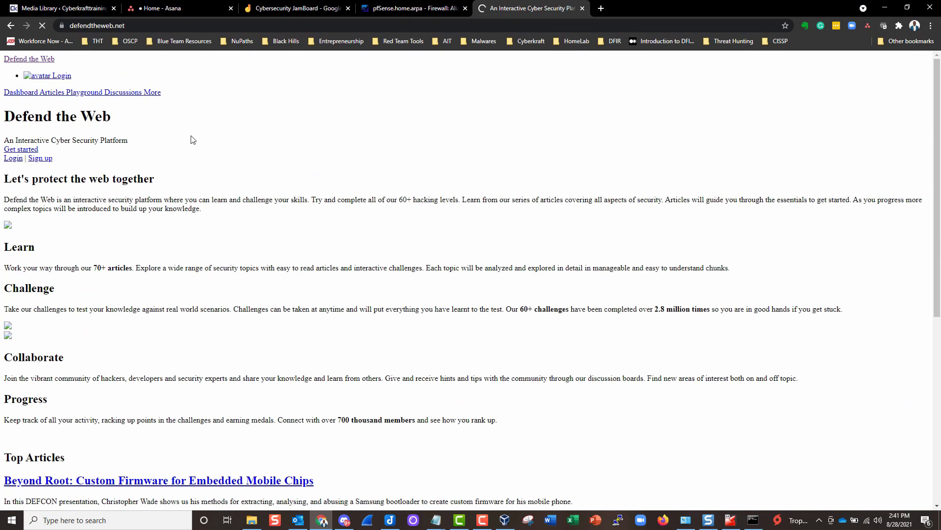
pyautogui.scroll(-7, 129, 191)
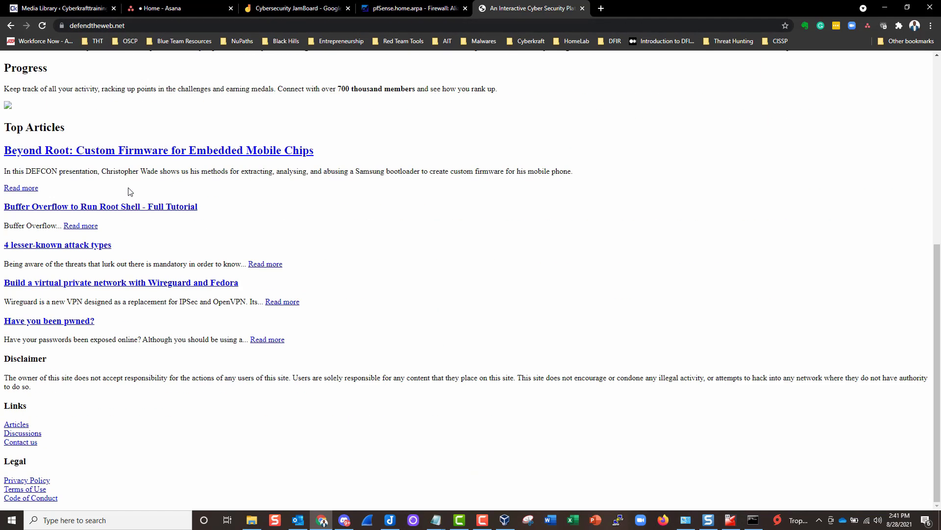
pyautogui.scroll(7, 129, 191)
pyautogui.scroll(-5, 129, 191)
pyautogui.scroll(5, 129, 191)
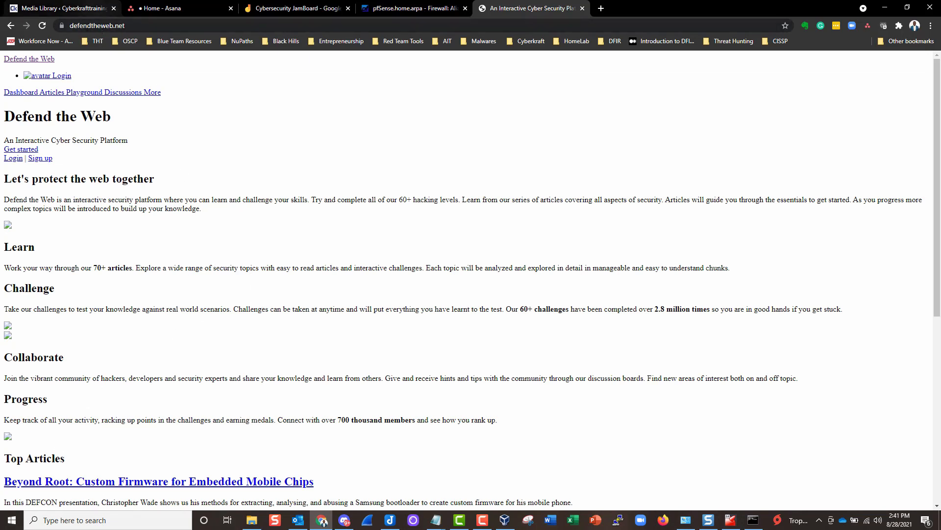
pyautogui.click(74, 26)
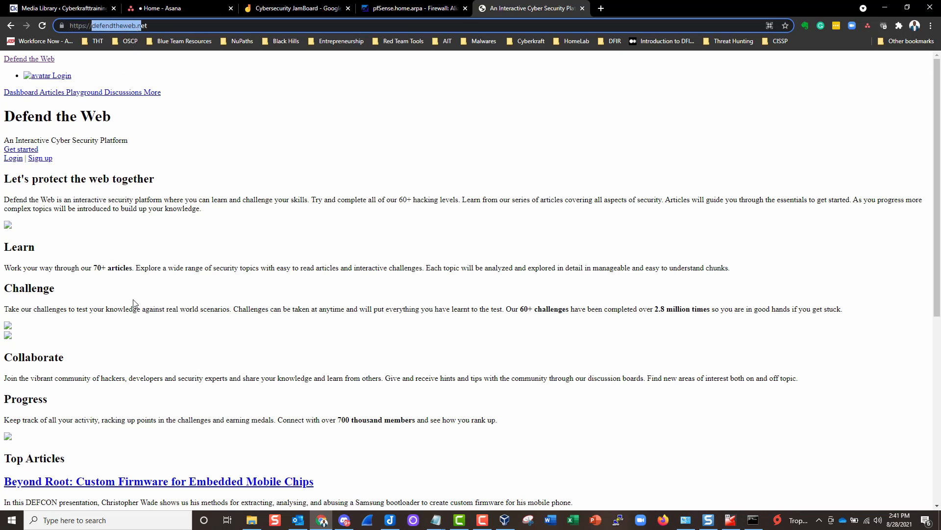
pyautogui.click(204, 289)
pyautogui.press('super')
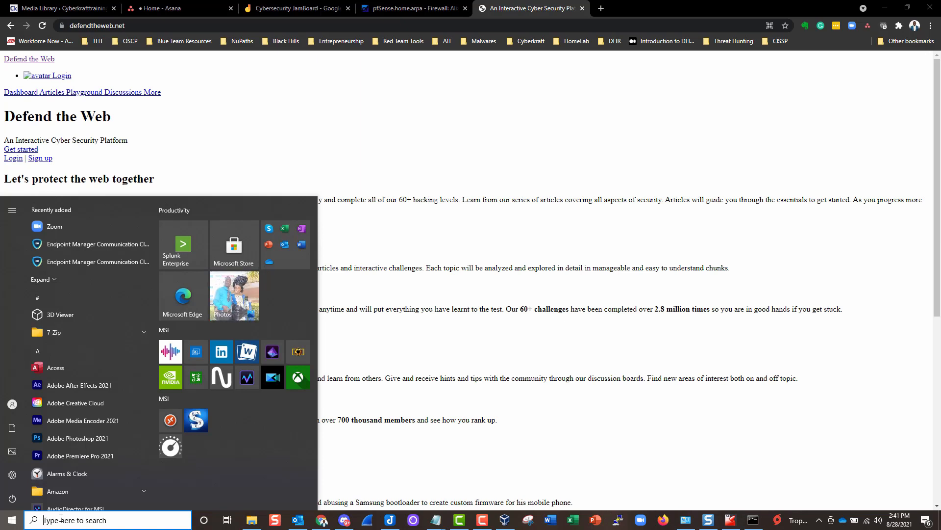
# - Launch Command Prompt, start an interactive nslookup session, and resize the console window
pyautogui.write('cmd')
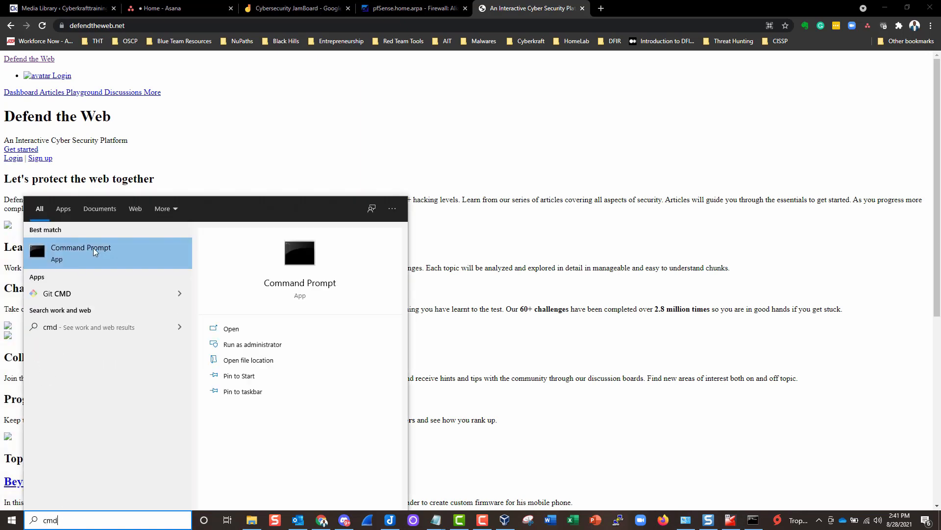
pyautogui.click(119, 265)
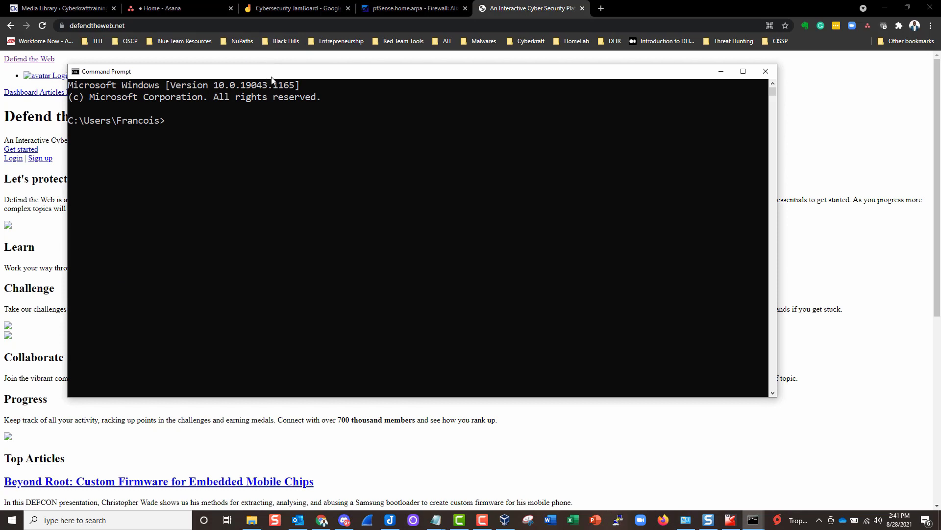
pyautogui.moveTo(271, 73); pyautogui.dragTo(383, 112)
pyautogui.write('ns')
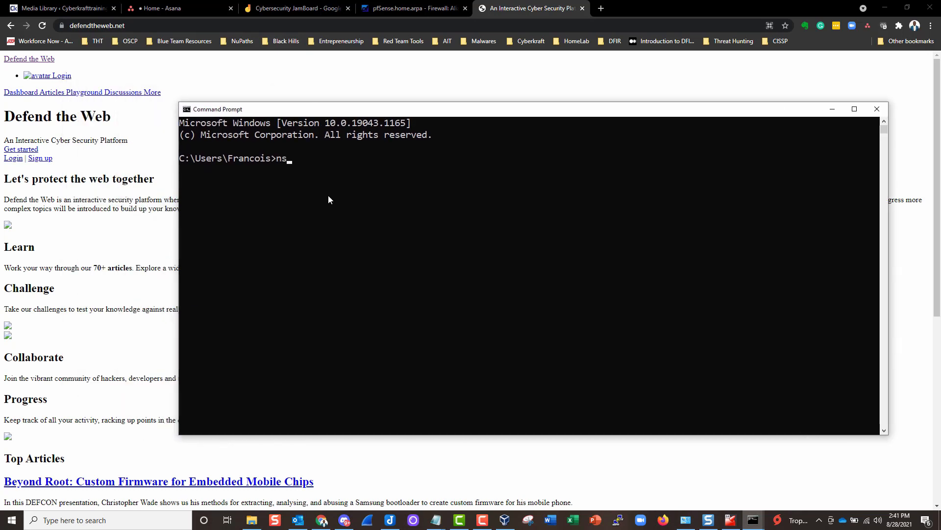
pyautogui.write('lookup')
pyautogui.press('Return')
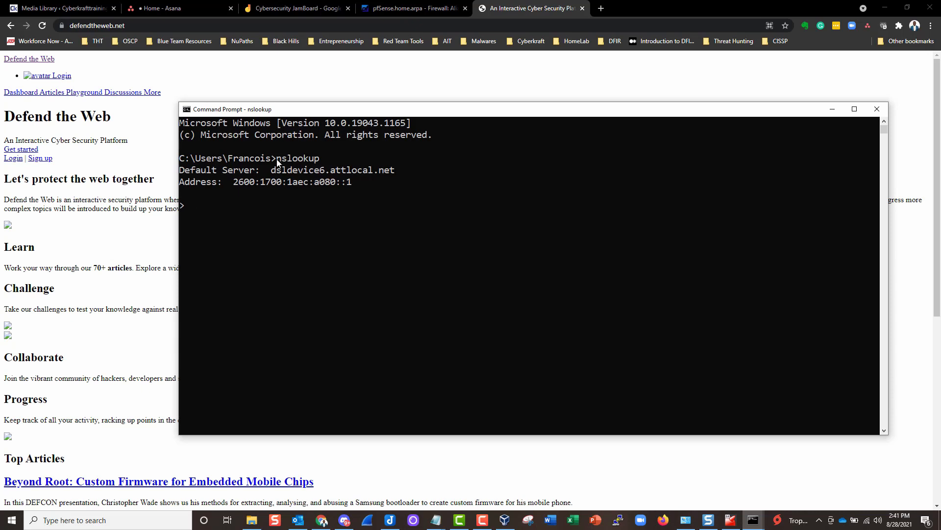
pyautogui.moveTo(277, 160); pyautogui.dragTo(317, 160)
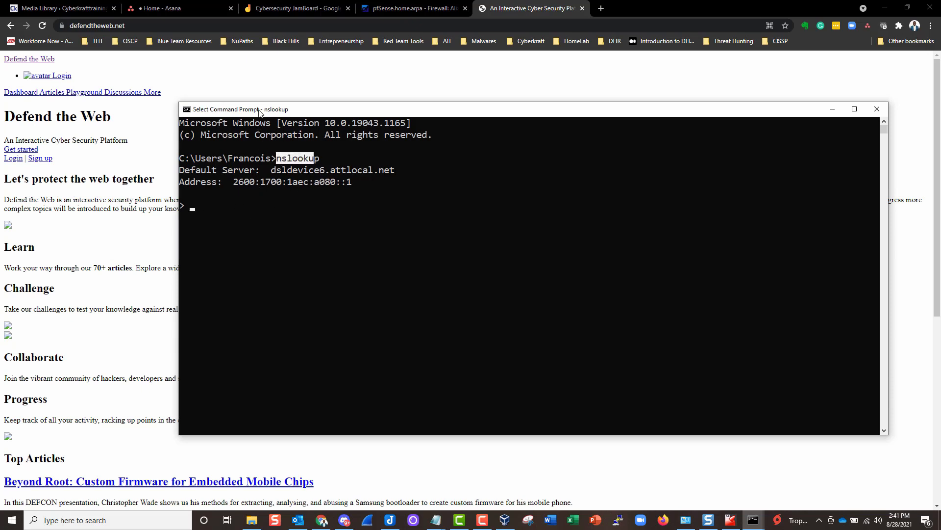
pyautogui.moveTo(259, 104); pyautogui.dragTo(267, 83)
pyautogui.moveTo(177, 130); pyautogui.dragTo(219, 129)
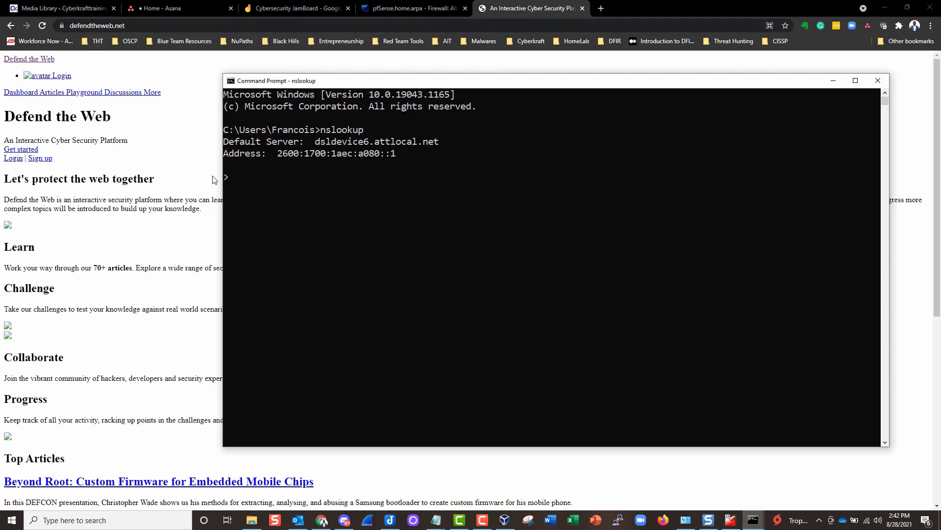
# - Look up defendtheweb.net, note its address 3.10.42.19, and bring the Notepad notes forward
pyautogui.click(361, 132)
pyautogui.moveTo(361, 132); pyautogui.dragTo(321, 131)
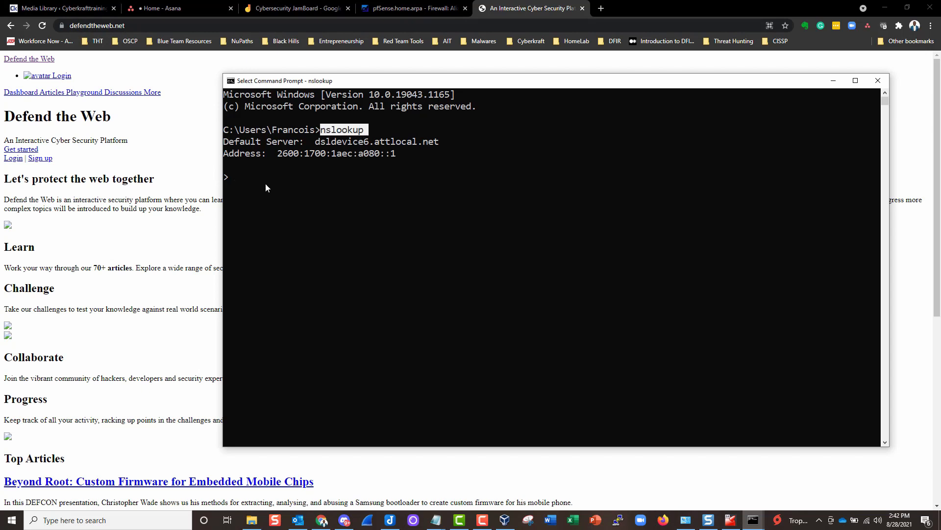
pyautogui.click(236, 182)
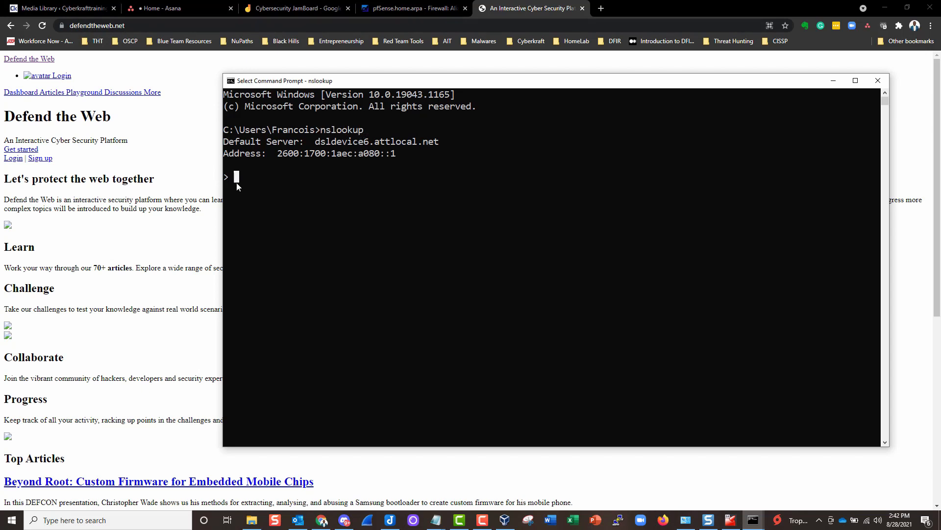
pyautogui.write('defendthewe')
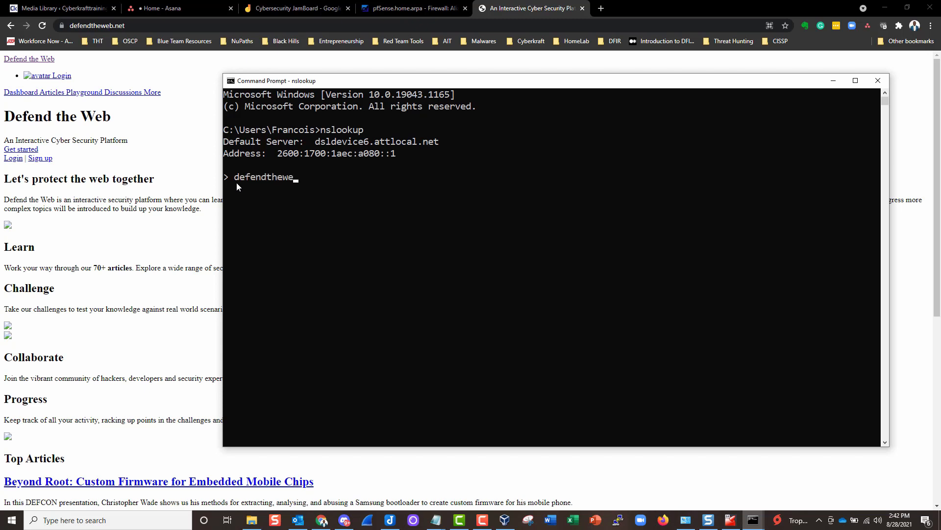
pyautogui.write('b.net')
pyautogui.press('Return')
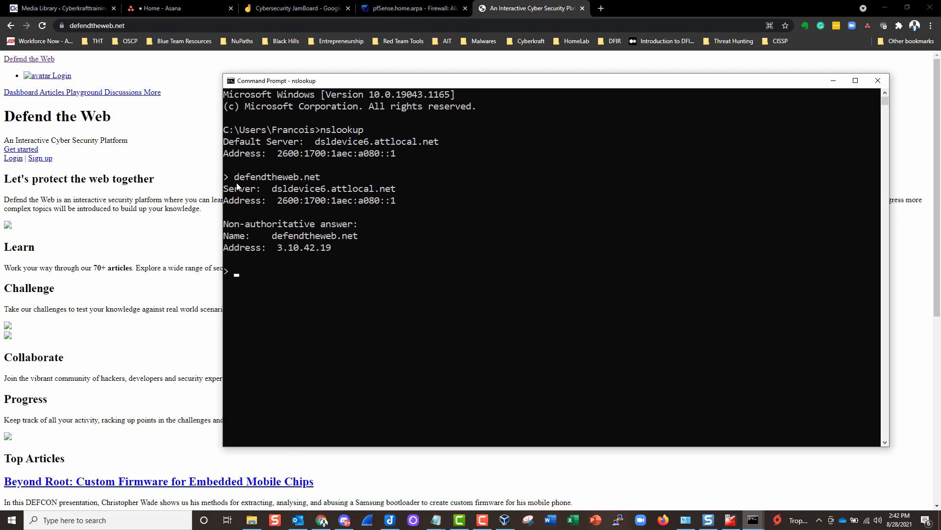
pyautogui.moveTo(415, 81); pyautogui.dragTo(352, 59)
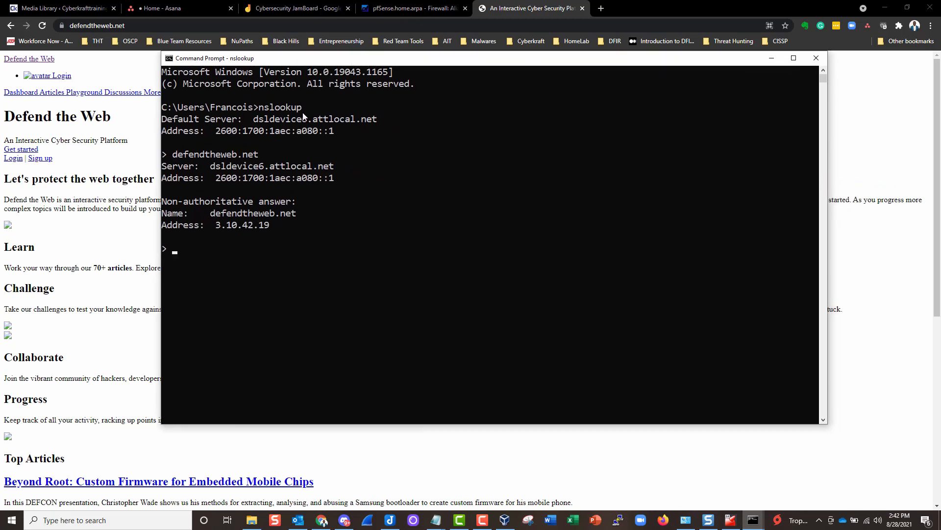
pyautogui.moveTo(271, 225); pyautogui.dragTo(224, 226)
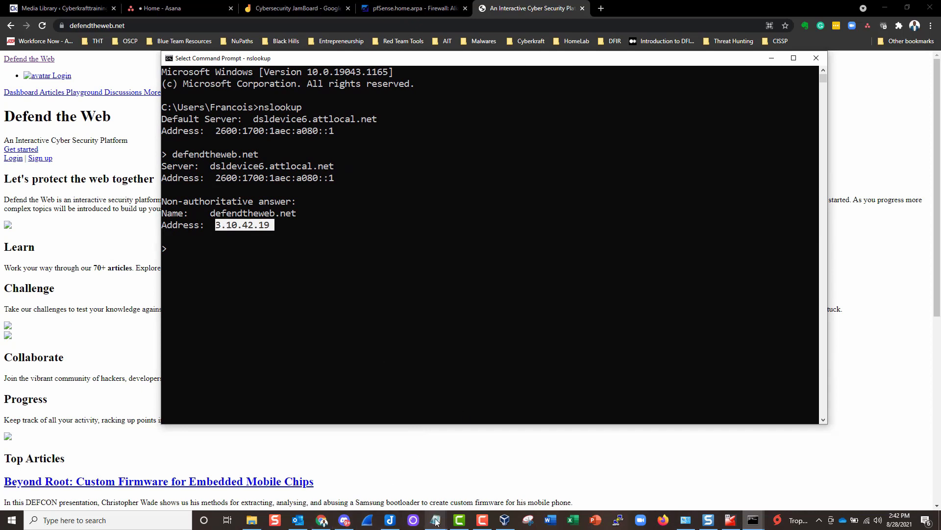
pyautogui.moveTo(435, 519)
pyautogui.click(485, 473)
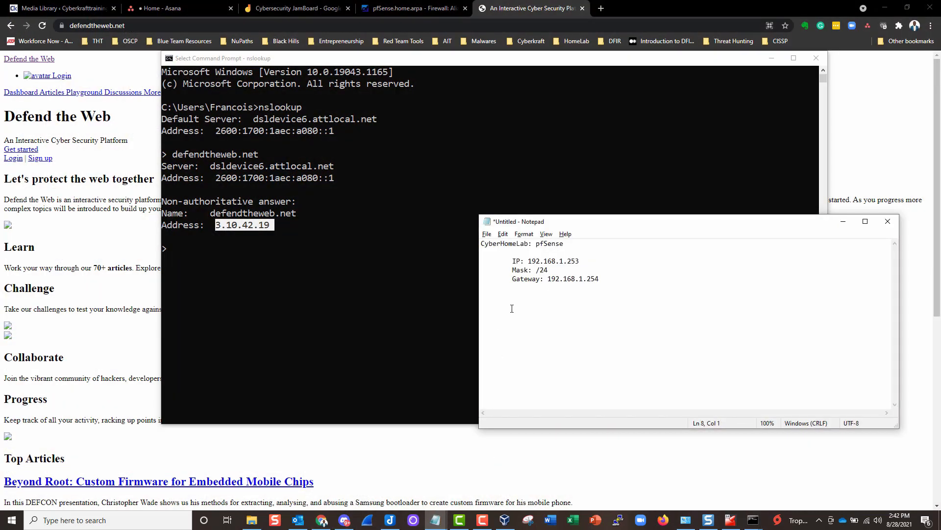
# - Record 'Defendtheweb' with 'IP: 3.10.42.19' in the notes, then return to Chrome
pyautogui.write('Def')
pyautogui.write('endthe')
pyautogui.write('web')
pyautogui.write('0.42')
pyautogui.write('.19')
pyautogui.moveTo(568, 314); pyautogui.dragTo(533, 315)
pyautogui.click(115, 153)
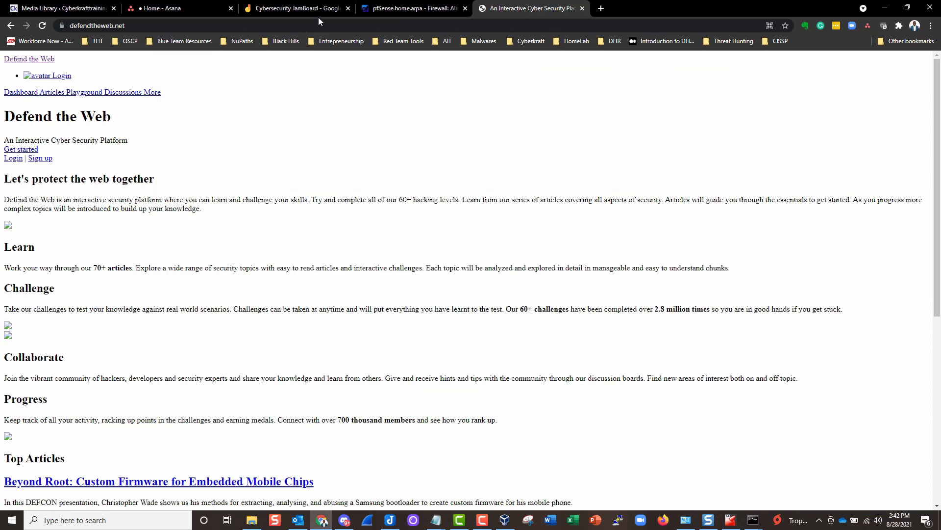
# - Start a new Host(s) alias named DefendTheWebDOTnet on the Firewall Aliases page
pyautogui.click(413, 8)
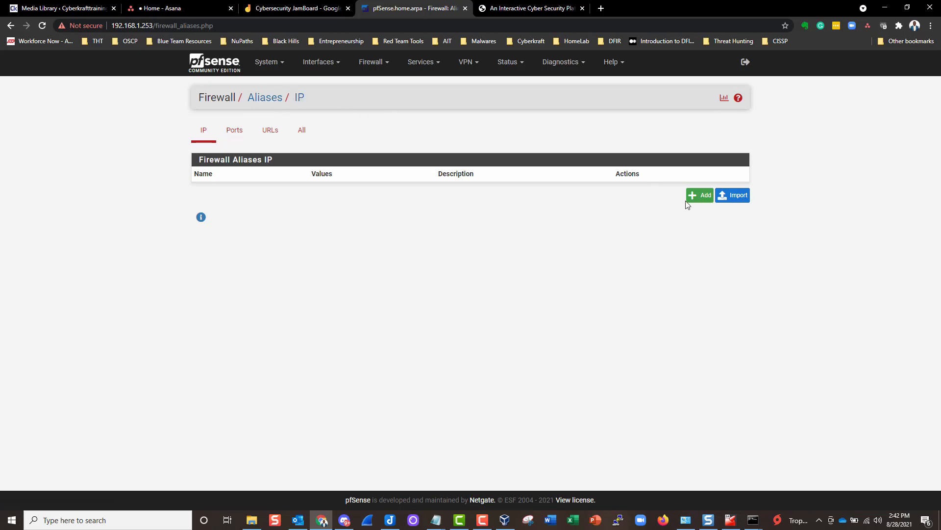
pyautogui.click(699, 196)
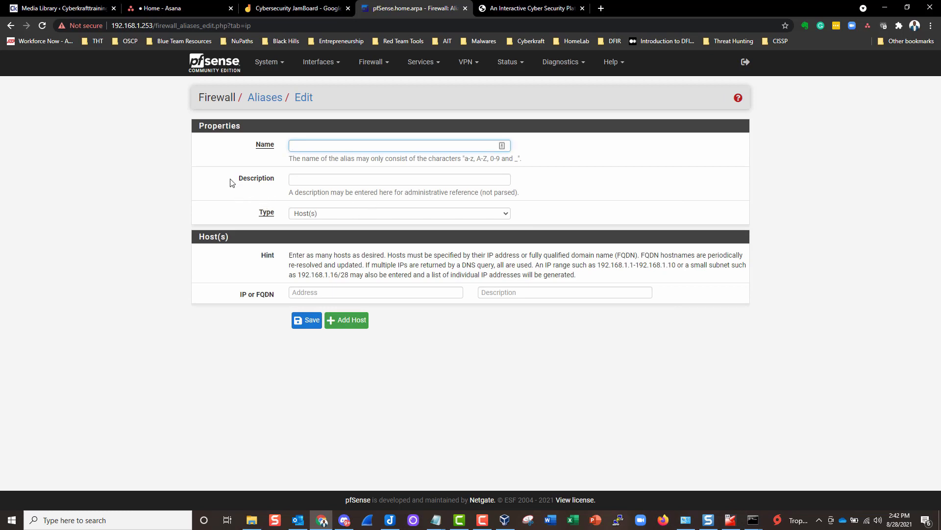
pyautogui.click(308, 213)
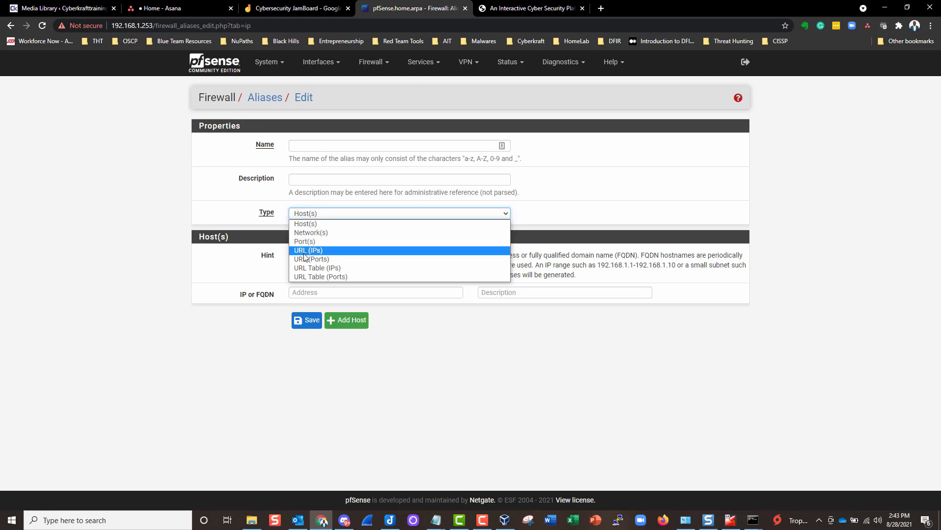
pyautogui.click(247, 201)
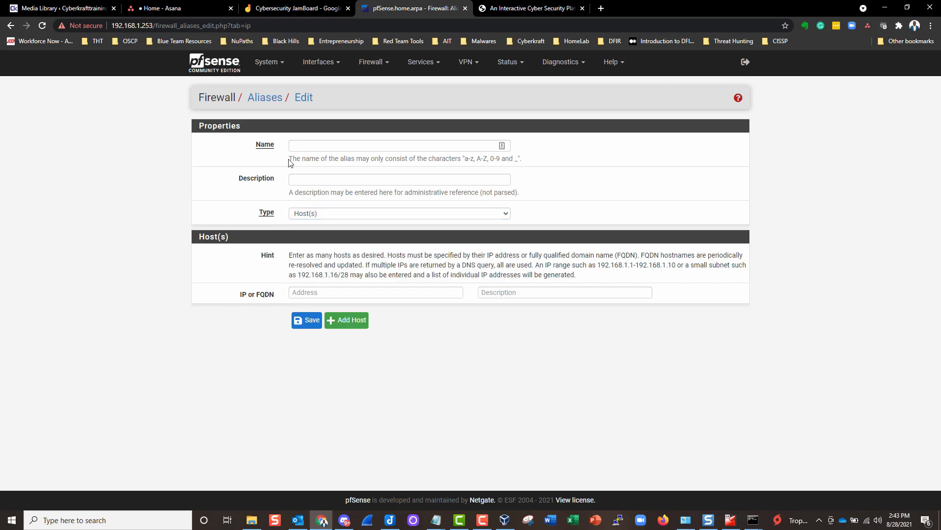
pyautogui.click(303, 145)
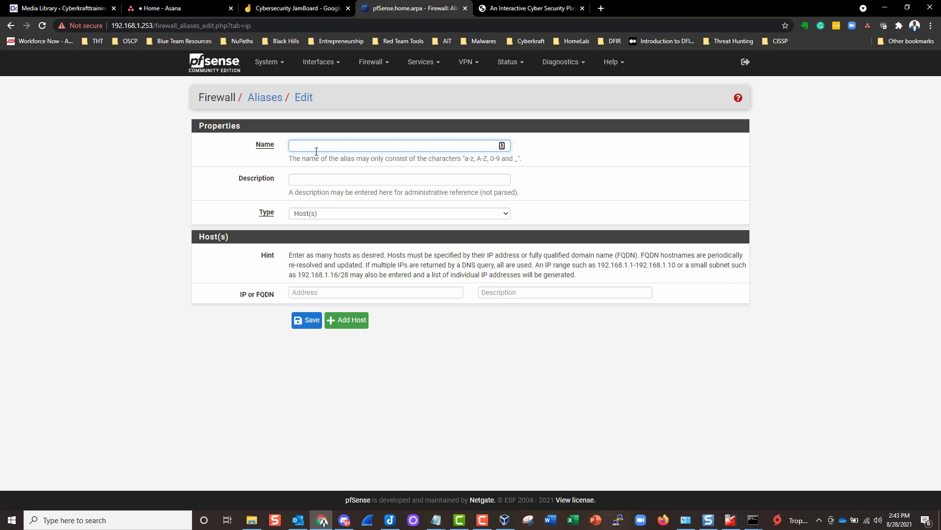
pyautogui.write('Defendthe')
pyautogui.write('TheWe')
pyautogui.click(251, 180)
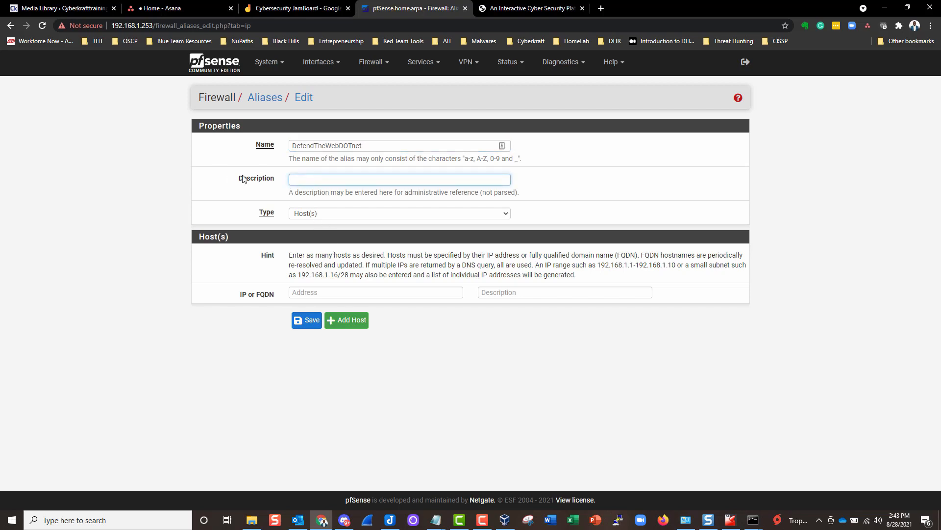
# - Fill the alias host address with 3.10.42.19 copied from the Notepad notes
pyautogui.click(321, 293)
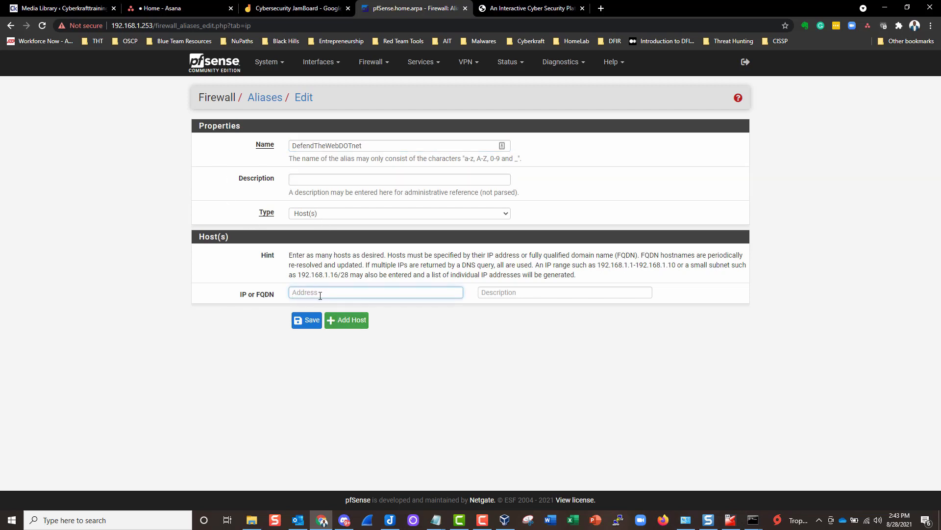
pyautogui.write('192.168.1.253')
pyautogui.moveTo(338, 293); pyautogui.dragTo(251, 294)
pyautogui.press('BackSpace')
pyautogui.moveTo(436, 519)
pyautogui.click(484, 488)
pyautogui.click(537, 318)
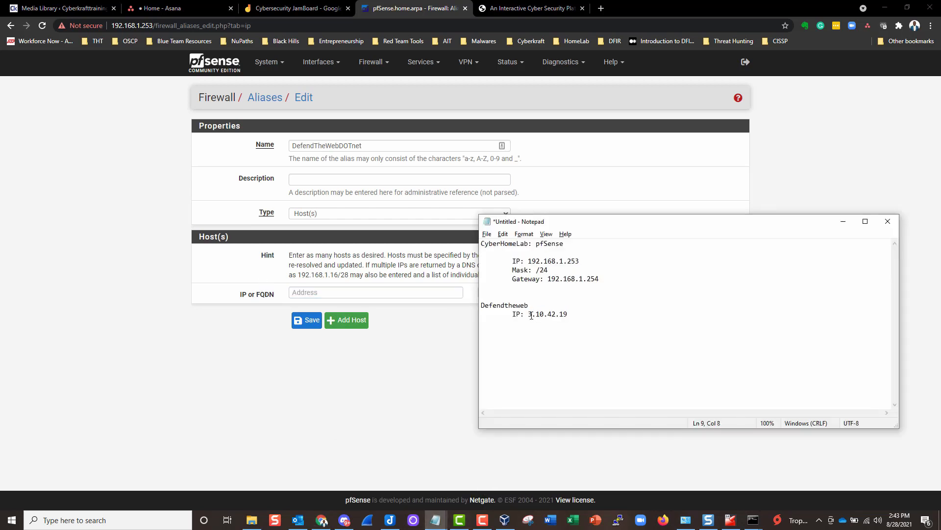
pyautogui.moveTo(530, 314); pyautogui.dragTo(567, 315)
pyautogui.rightClick(563, 315)
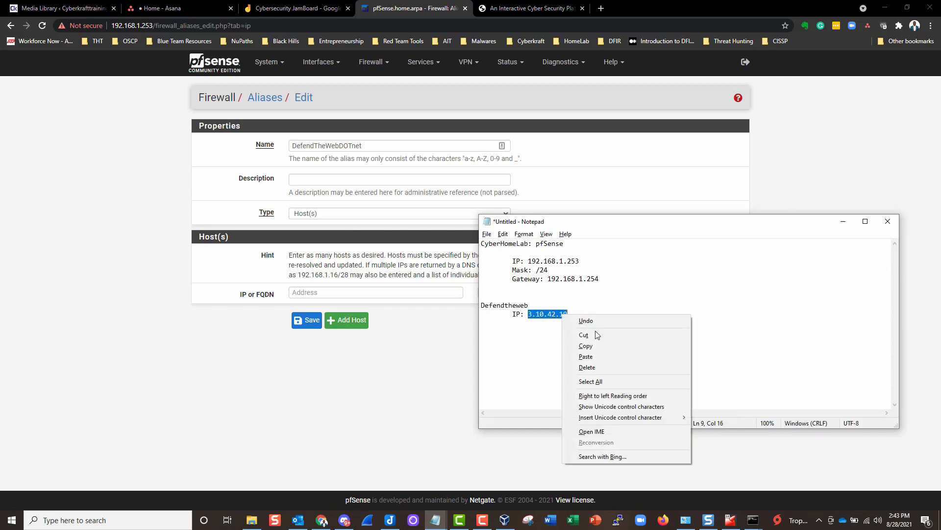
pyautogui.click(587, 345)
pyautogui.click(302, 291)
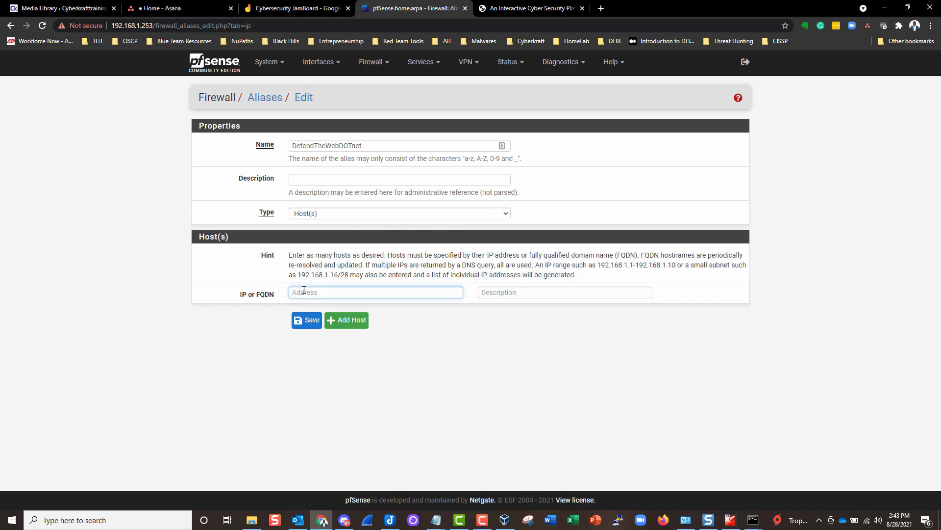
pyautogui.hotkey('ctrl', 'v')
pyautogui.click(250, 331)
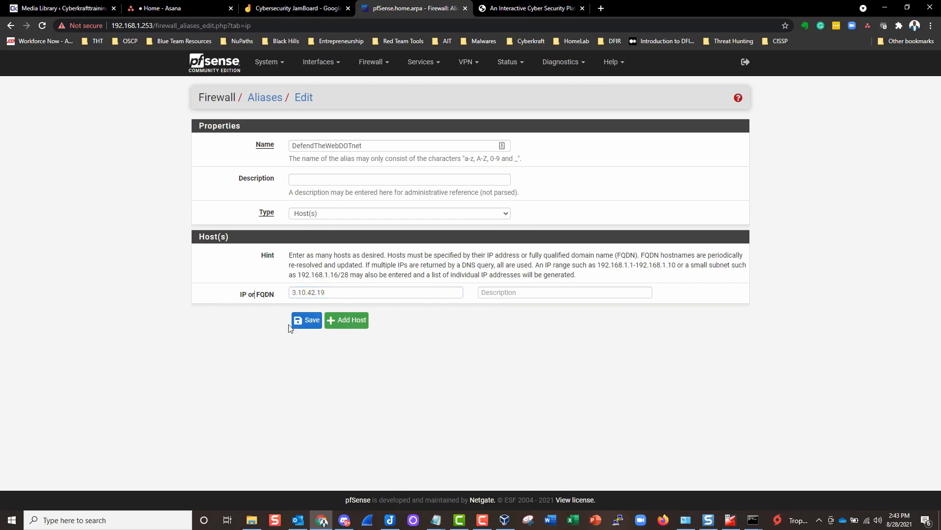
# - Save the DefendTheWebDOTnet alias and apply the changes
pyautogui.click(305, 321)
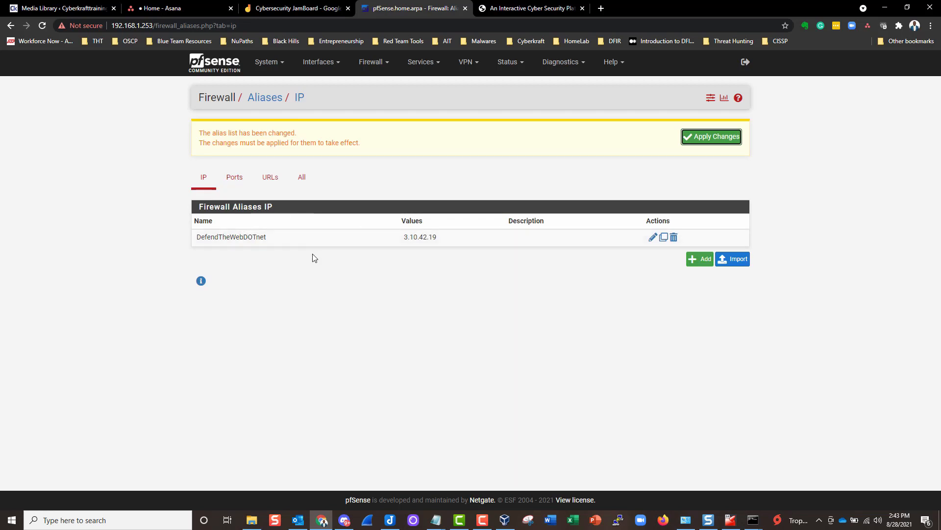
pyautogui.click(713, 140)
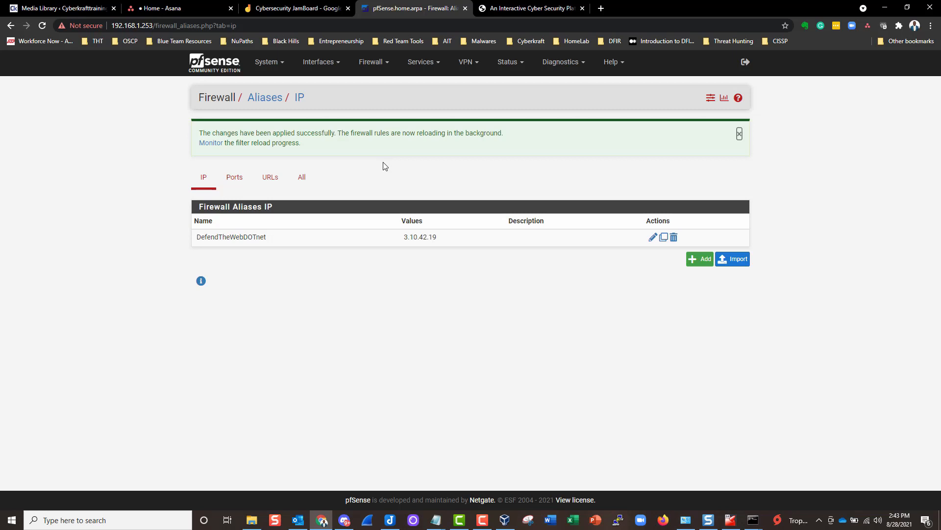
pyautogui.click(376, 64)
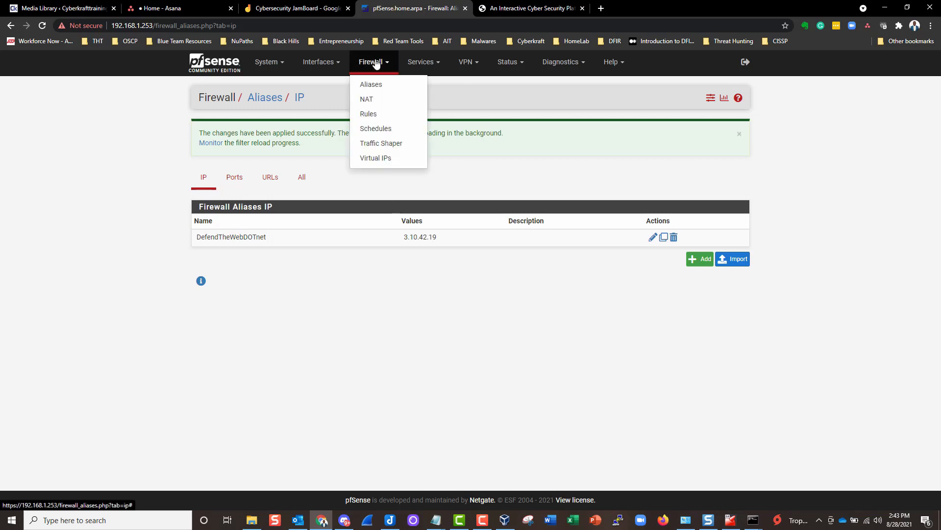
# - Go to Firewall > Rules and review the WAN rules, including the Anti-Lockout rule
pyautogui.click(369, 116)
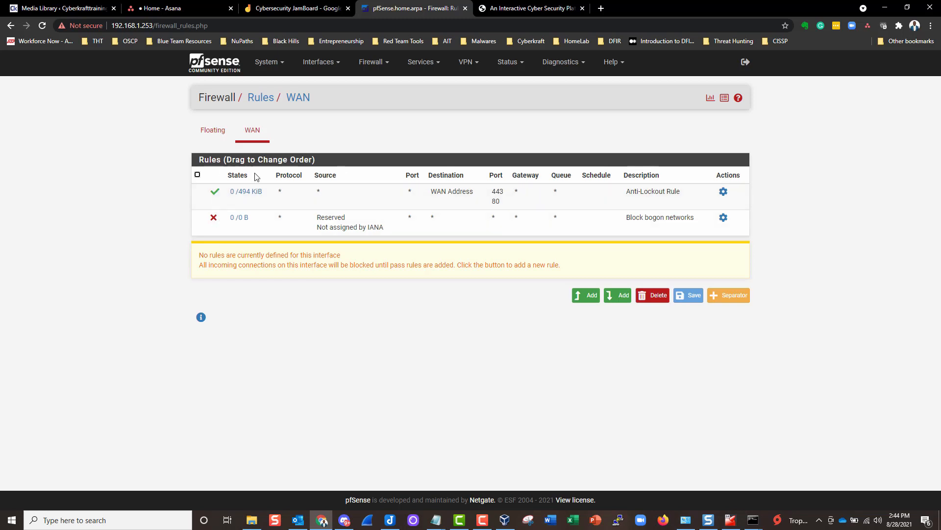
pyautogui.moveTo(260, 192)
pyautogui.moveTo(240, 217)
pyautogui.moveTo(627, 192); pyautogui.dragTo(667, 193)
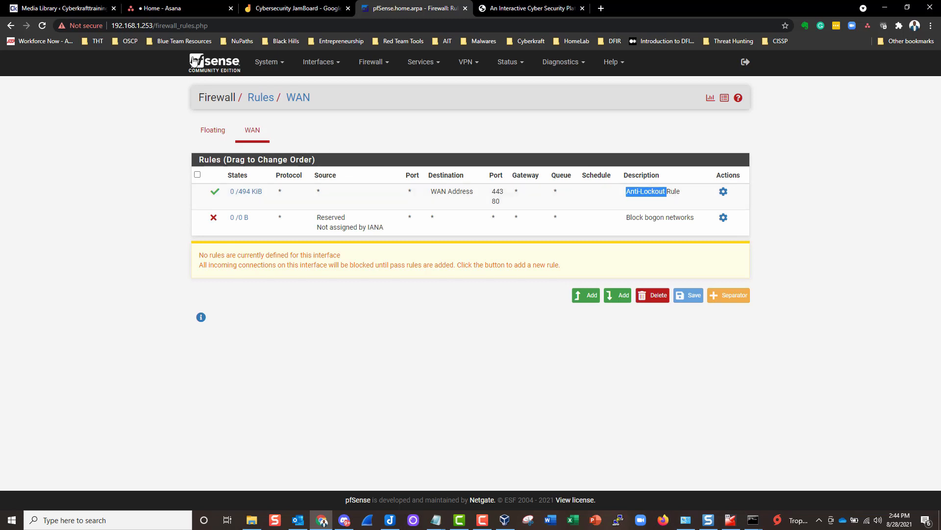
pyautogui.click(147, 26)
pyautogui.click(151, 25)
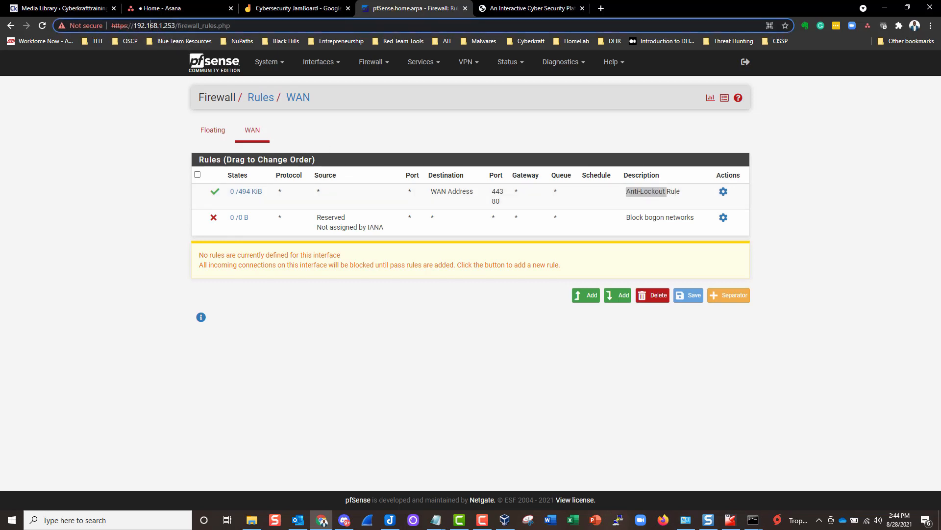
pyautogui.moveTo(177, 25); pyautogui.dragTo(120, 26)
pyautogui.click(163, 27)
pyautogui.moveTo(176, 25); pyautogui.dragTo(48, 37)
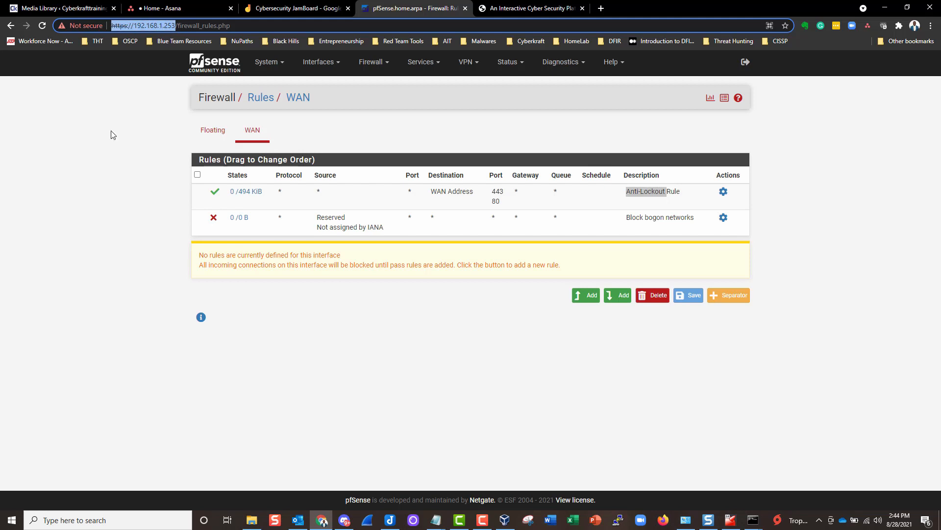
pyautogui.click(111, 130)
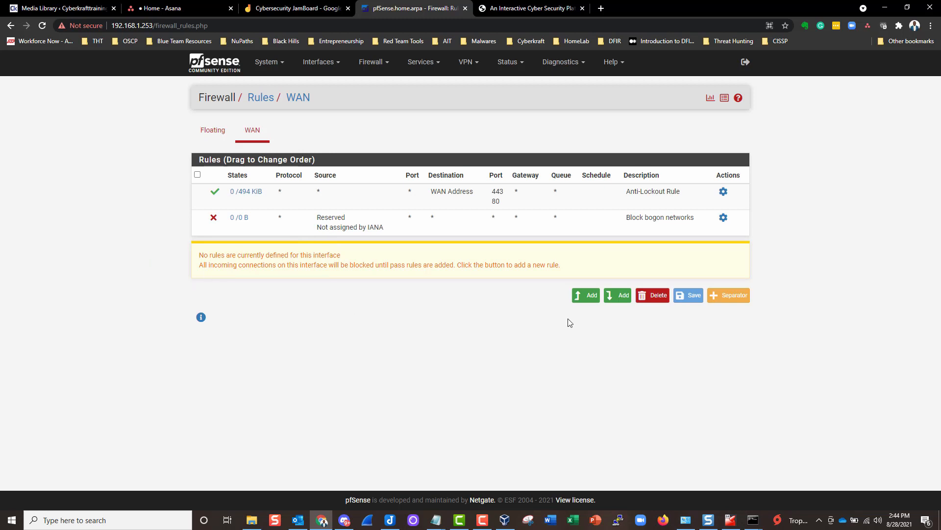
pyautogui.click(589, 296)
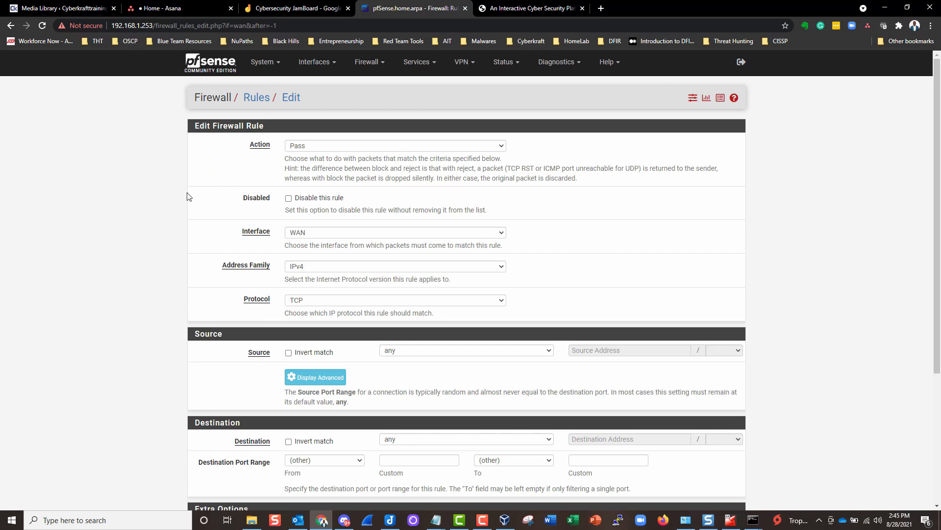
pyautogui.moveTo(196, 96); pyautogui.dragTo(310, 95)
pyautogui.click(328, 96)
pyautogui.scroll(-3, 209, 296)
pyautogui.scroll(3, 238, 177)
pyautogui.moveTo(312, 96); pyautogui.dragTo(181, 110)
pyautogui.click(181, 111)
pyautogui.scroll(-4, 206, 218)
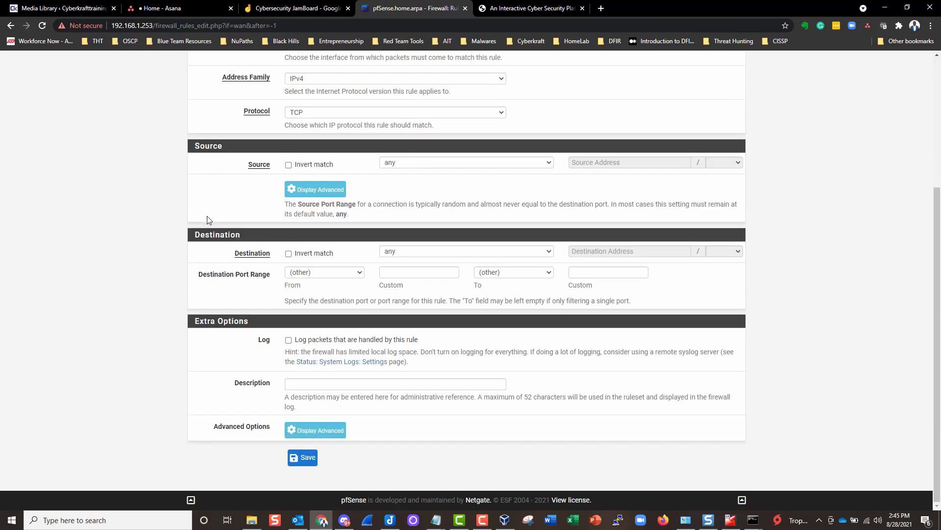
pyautogui.scroll(4, 211, 211)
pyautogui.scroll(-4, 143, 269)
pyautogui.scroll(4, 145, 274)
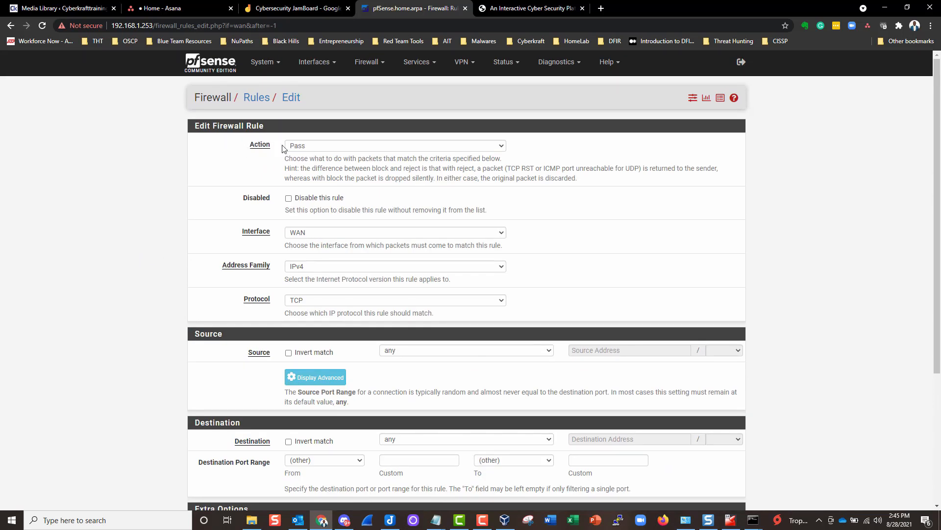
# - Compare Block and Reject as the rule action and read the hint on how each treats packets
pyautogui.click(301, 147)
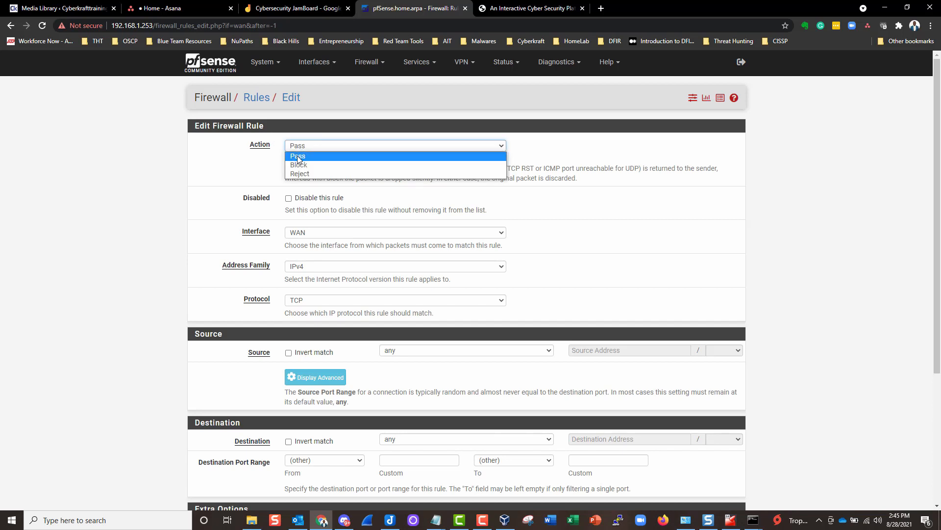
pyautogui.click(298, 165)
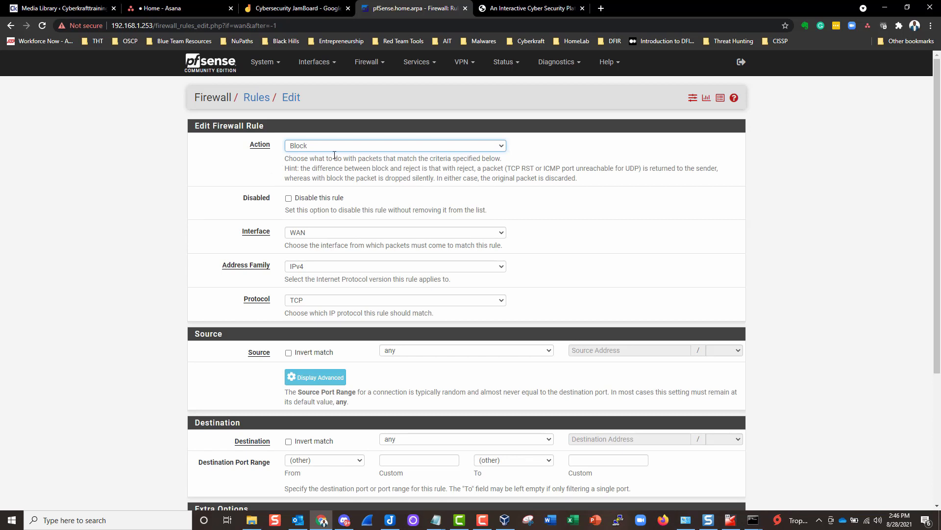
pyautogui.click(314, 143)
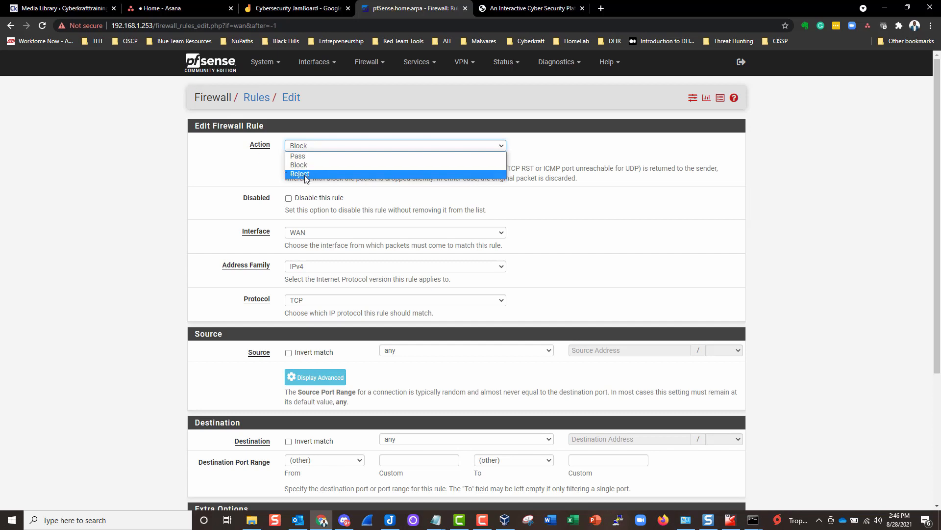
pyautogui.click(304, 175)
pyautogui.click(318, 146)
pyautogui.click(274, 180)
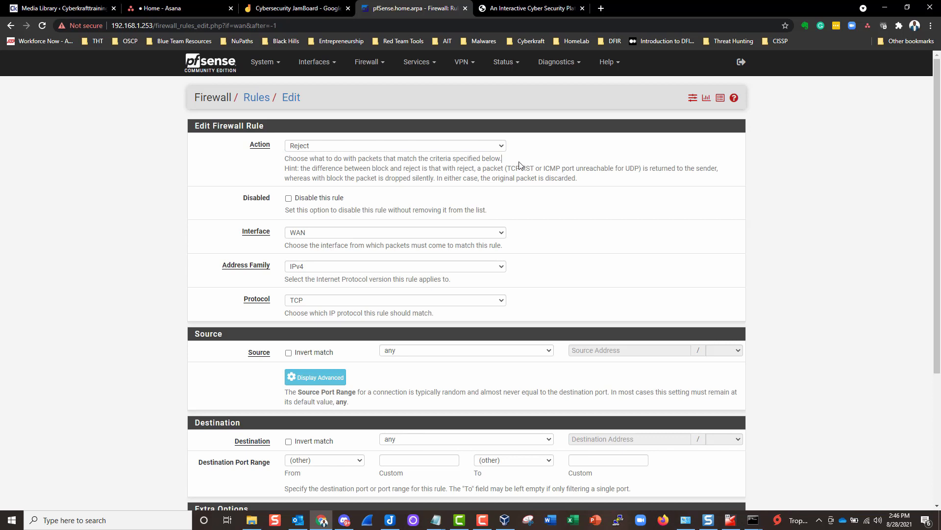
pyautogui.moveTo(520, 166); pyautogui.dragTo(625, 180)
pyautogui.click(492, 170)
pyautogui.moveTo(482, 170); pyautogui.dragTo(653, 183)
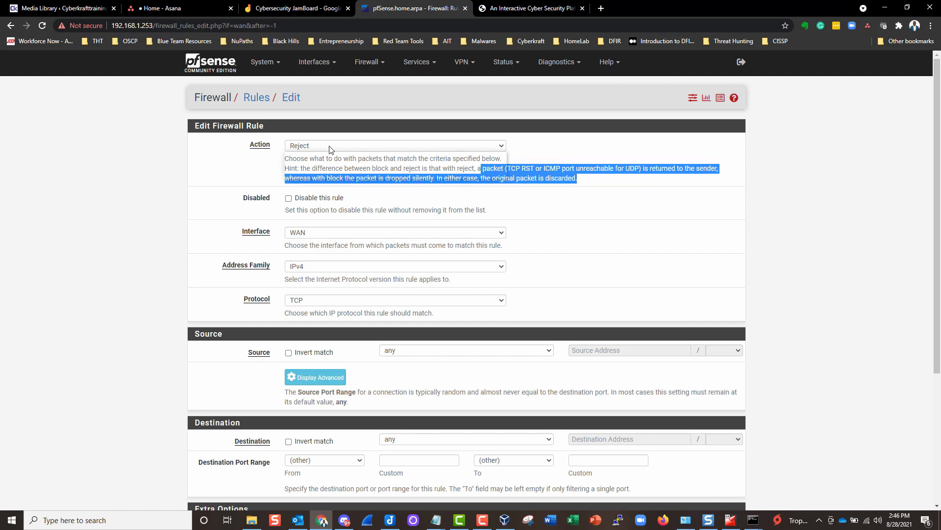
# - Settle the rule action on Block and check the Defend the Web tab
pyautogui.click(387, 147)
pyautogui.click(301, 175)
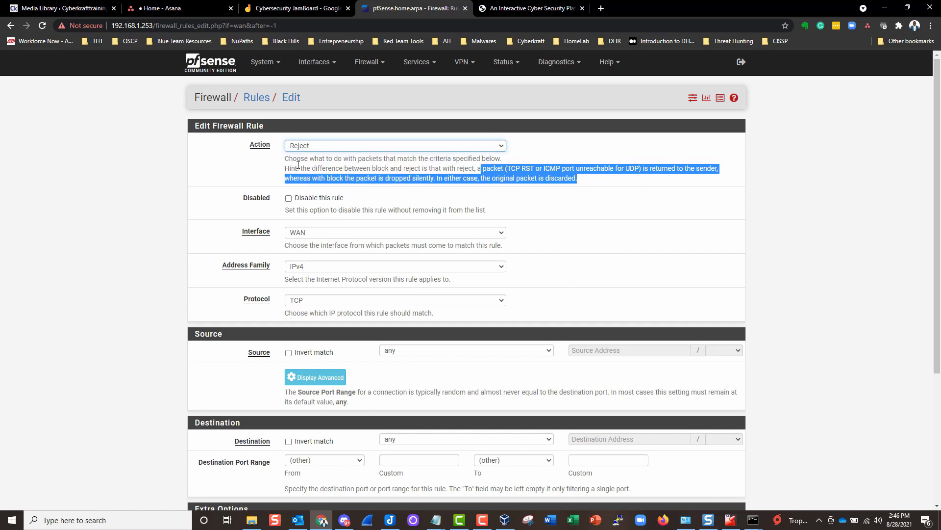
pyautogui.click(241, 172)
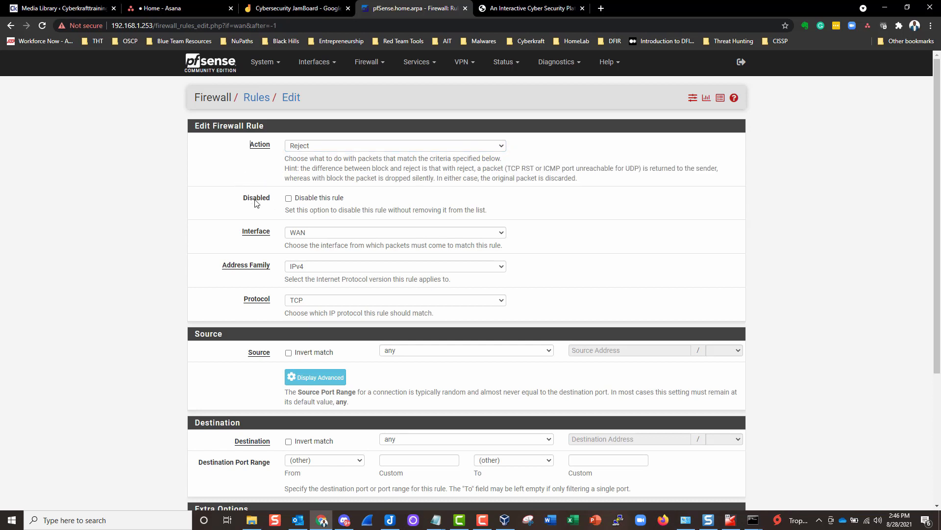
pyautogui.click(305, 147)
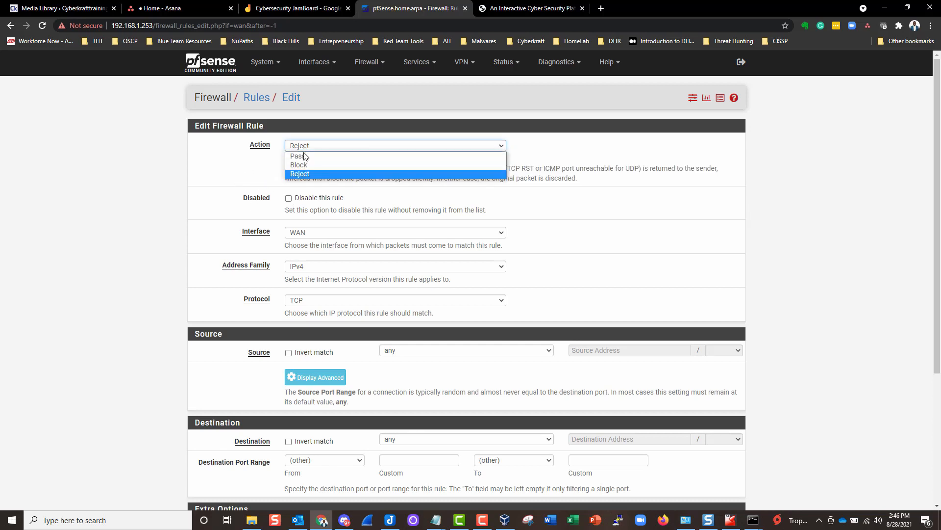
pyautogui.click(304, 163)
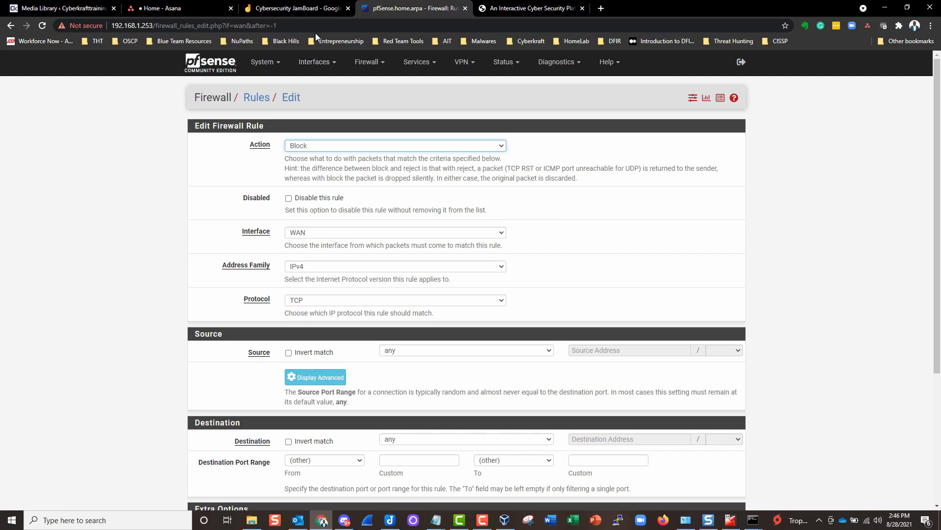
pyautogui.click(501, 9)
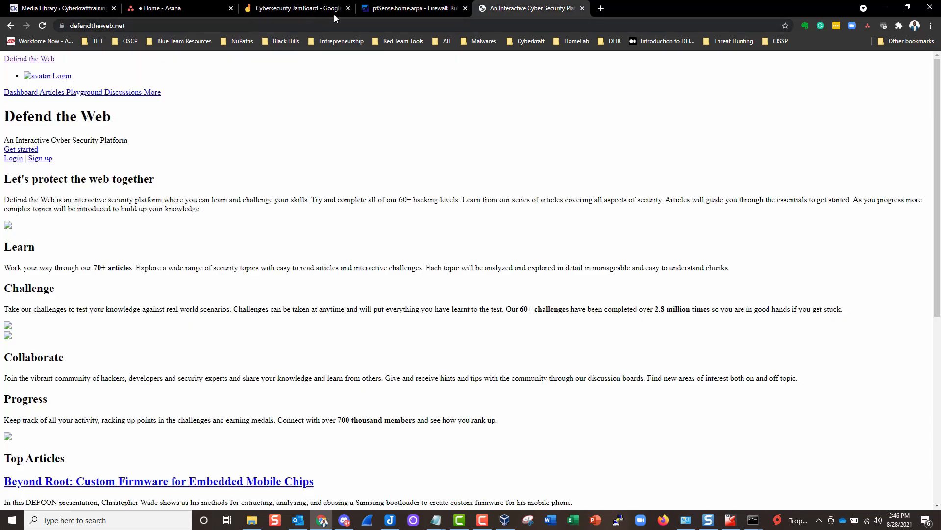
# - Keep the rule's address family at IPv4 and change its protocol from TCP to Any
pyautogui.click(413, 9)
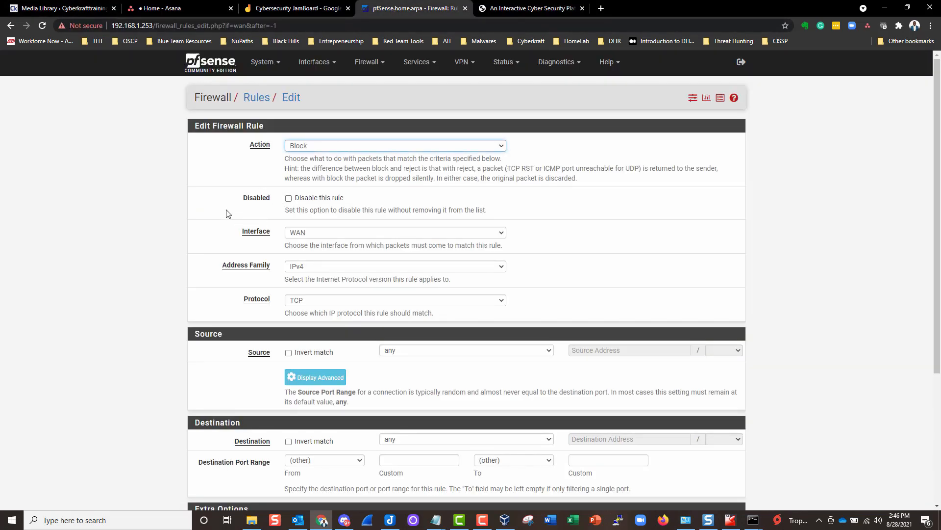
pyautogui.scroll(-2, 228, 213)
pyautogui.scroll(-1, 227, 213)
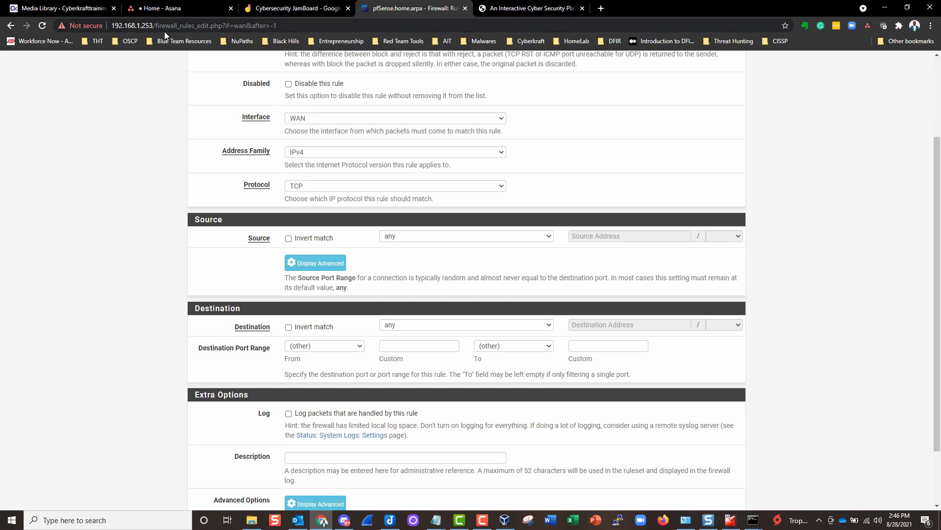
pyautogui.click(310, 153)
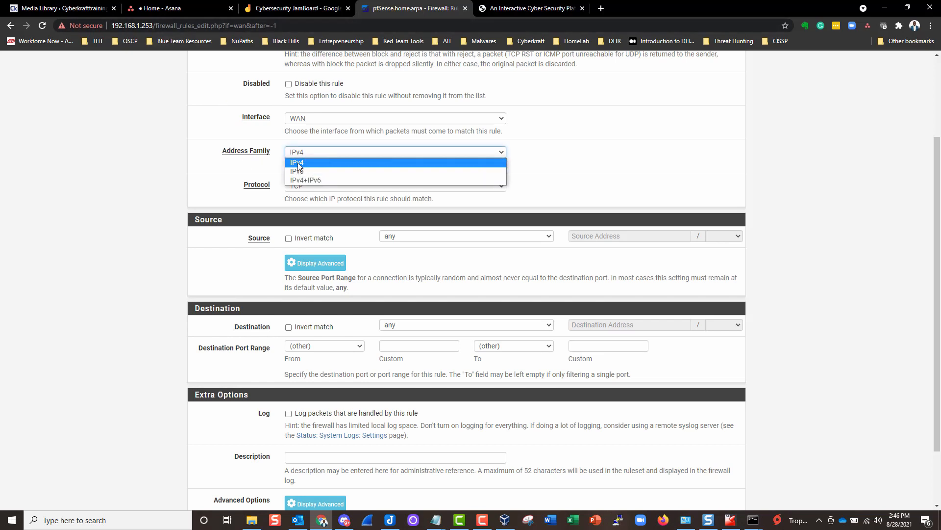
pyautogui.click(298, 164)
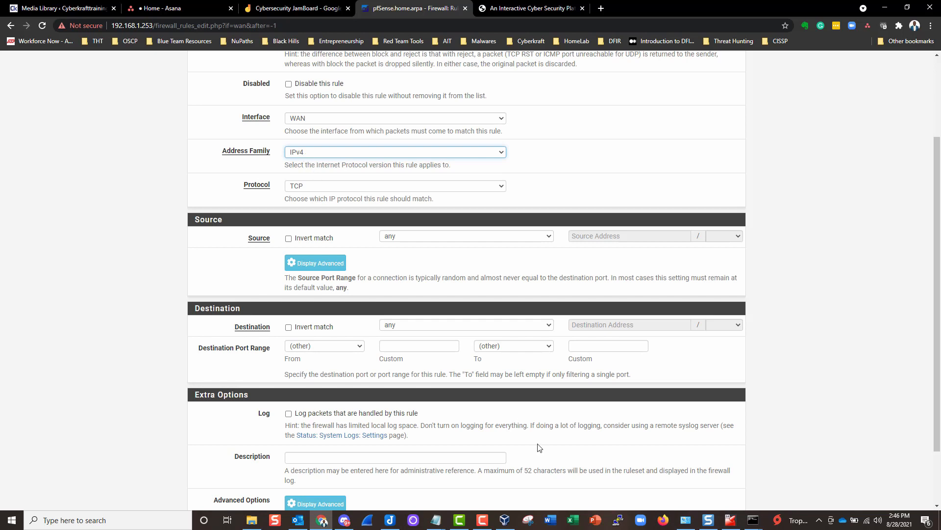
pyautogui.moveTo(435, 520)
pyautogui.click(473, 486)
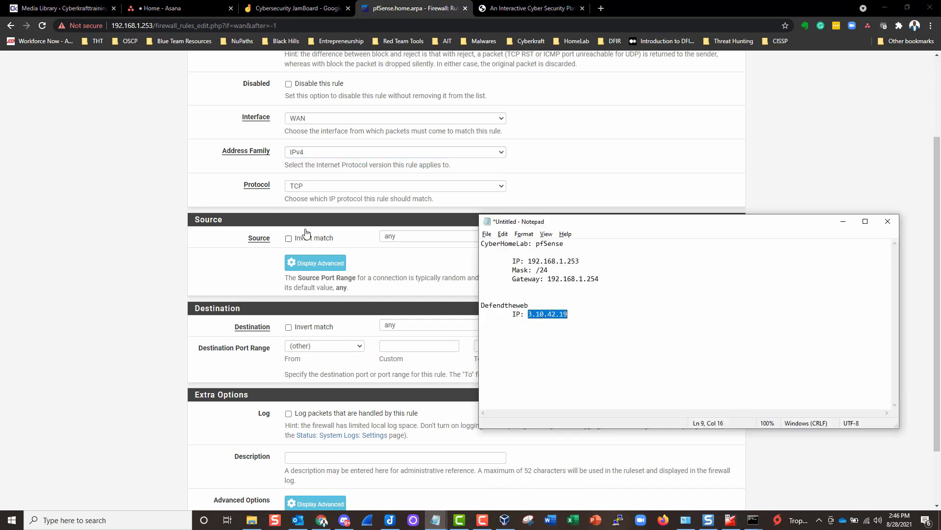
pyautogui.click(202, 190)
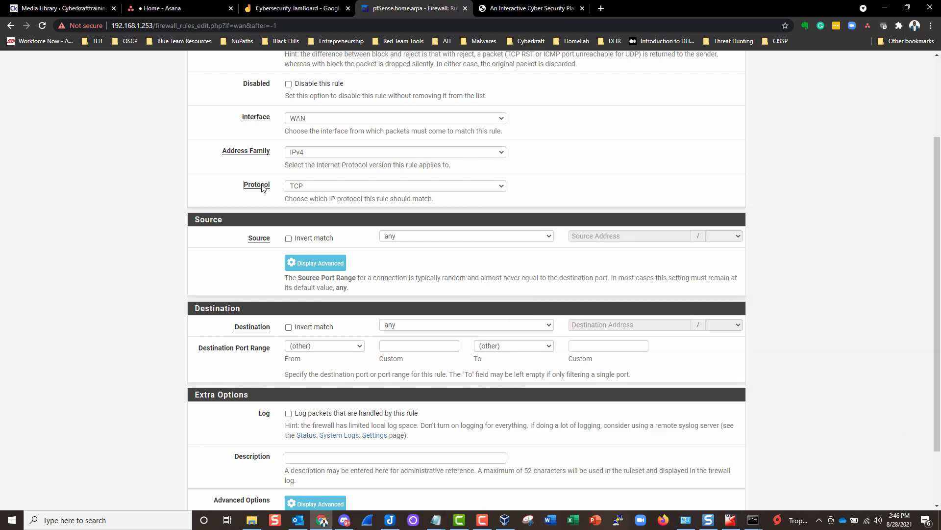
pyautogui.click(314, 186)
pyautogui.click(307, 195)
pyautogui.click(293, 207)
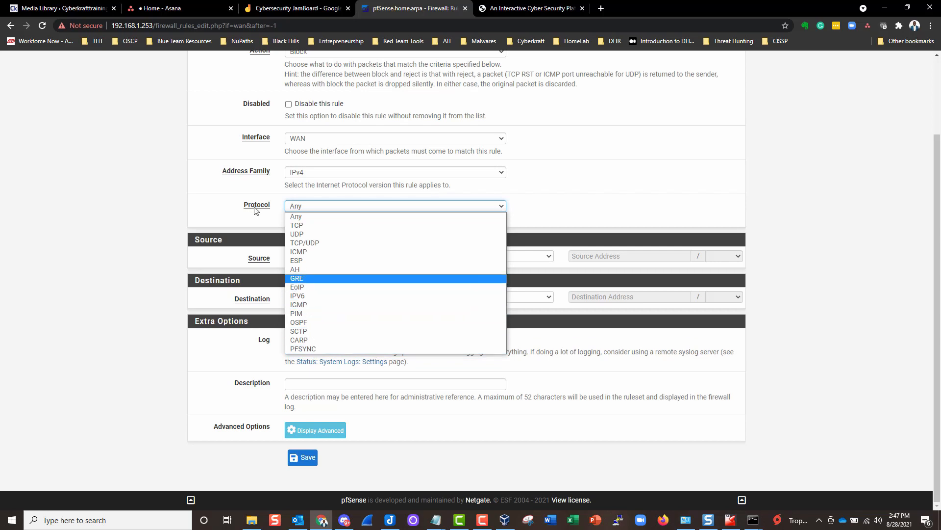
# - Leave the protocol on Any and set the rule's source type to Network
pyautogui.click(296, 218)
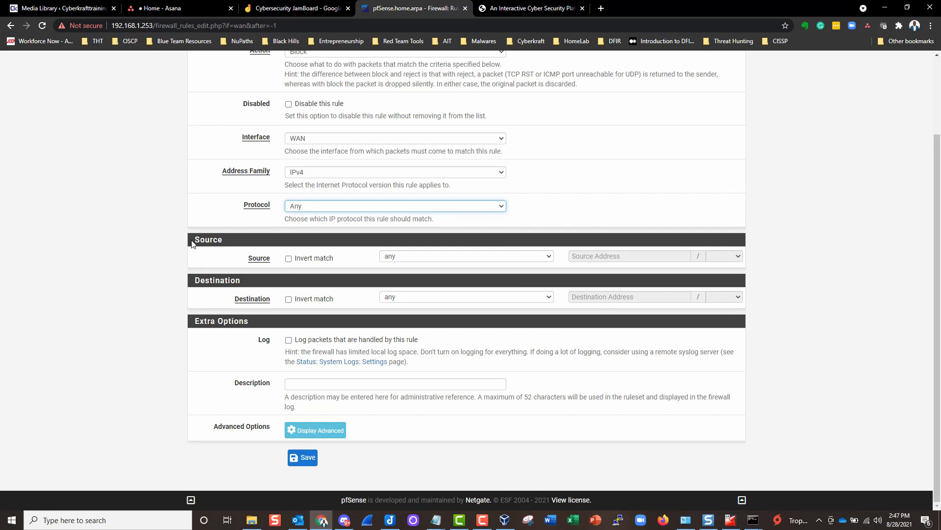
pyautogui.scroll(2, 222, 192)
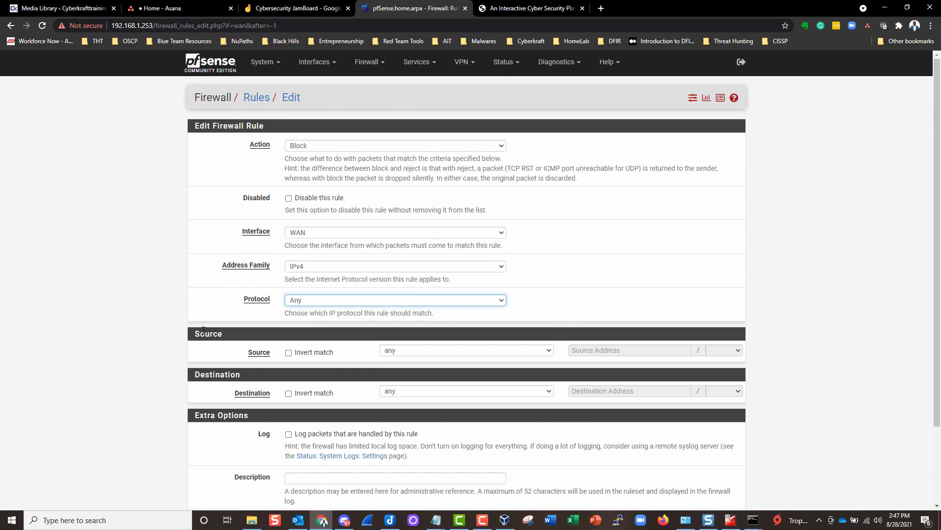
pyautogui.scroll(-2, 357, 309)
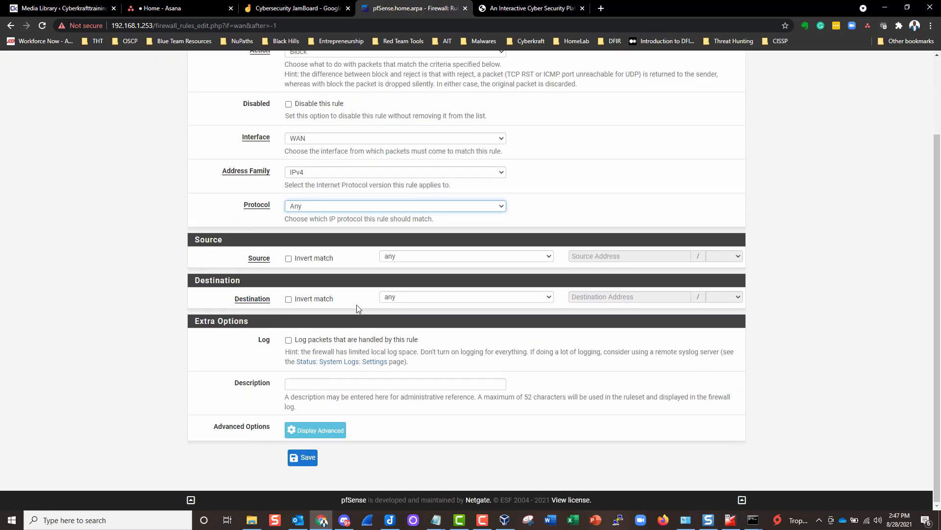
pyautogui.click(406, 257)
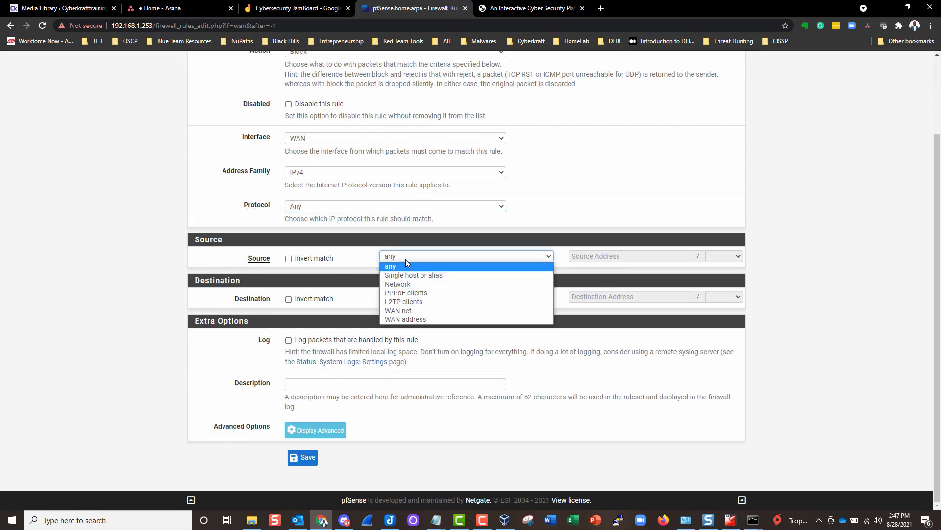
pyautogui.click(400, 284)
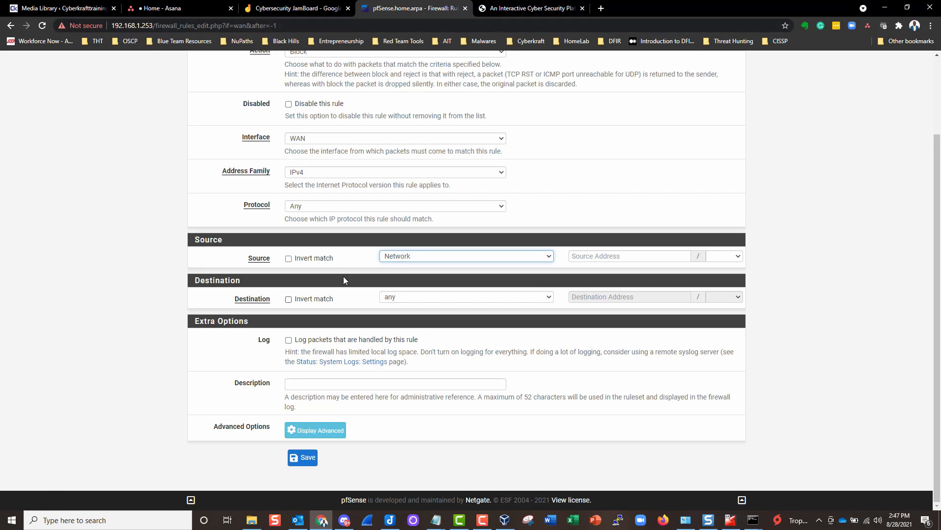
# - Enter 192.168.1.0 as the rule's source network with a /24 mask
pyautogui.click(596, 253)
pyautogui.write('192.168.1.0')
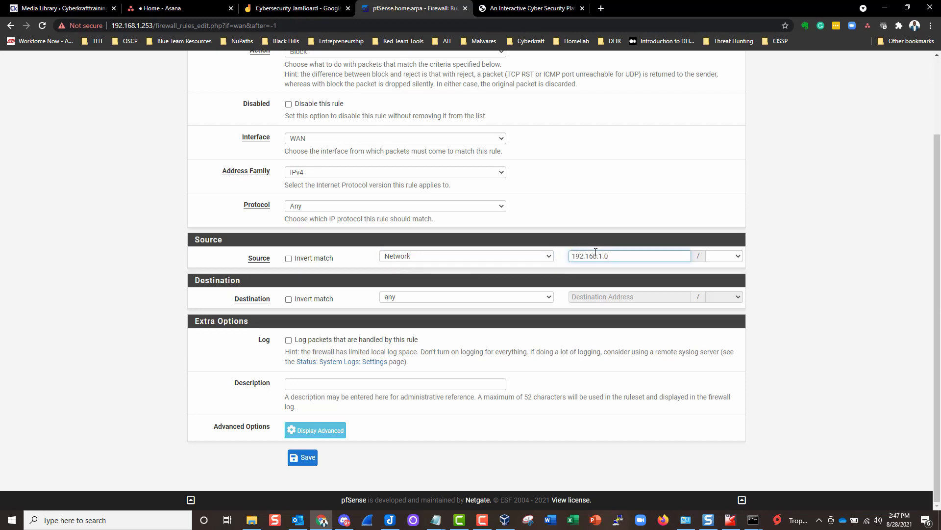
pyautogui.moveTo(623, 256); pyautogui.dragTo(574, 263)
pyautogui.click(577, 262)
pyautogui.doubleClick(614, 256)
pyautogui.click(613, 268)
pyautogui.click(712, 259)
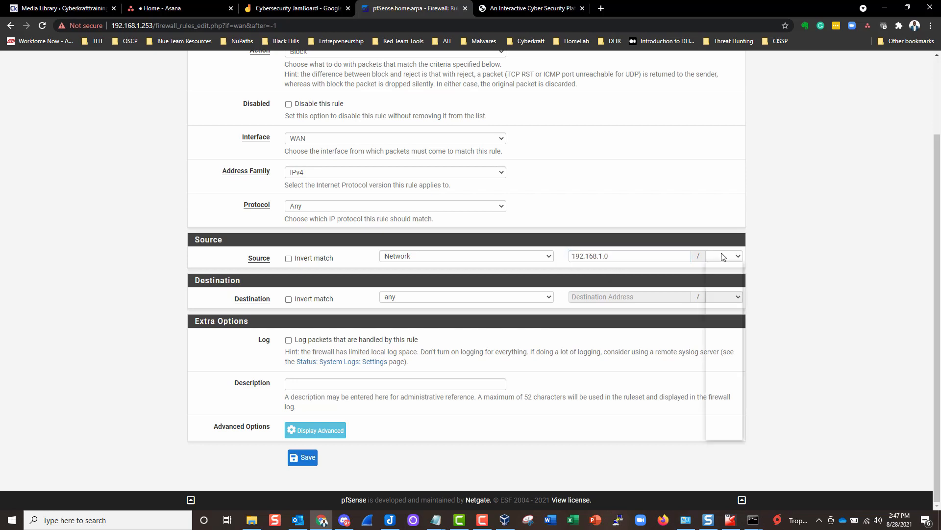
pyautogui.click(716, 337)
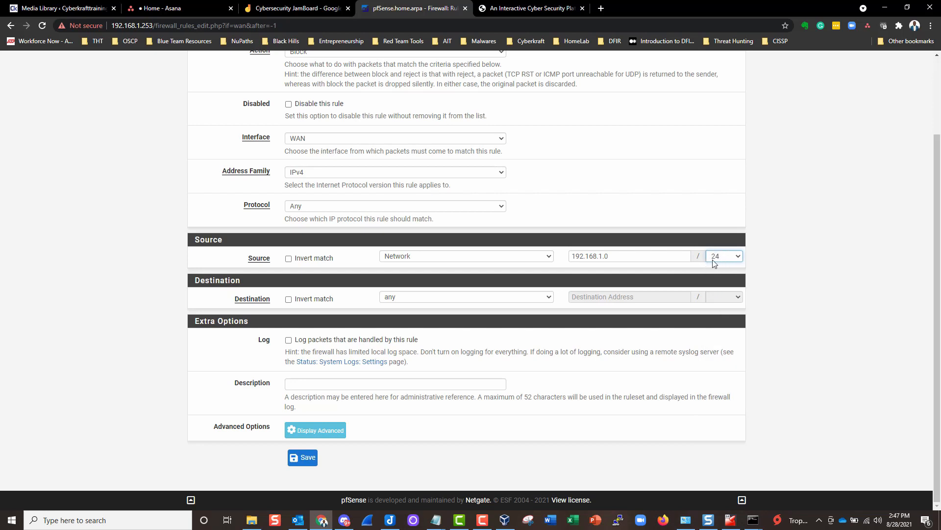
pyautogui.doubleClick(596, 256)
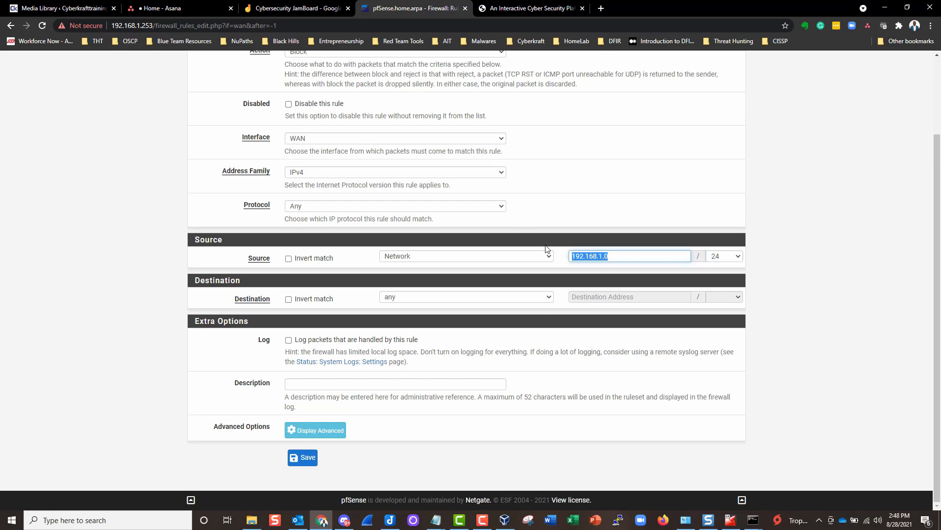
# - Glance at the Defend the Web tab and return to the rule form
pyautogui.click(520, 11)
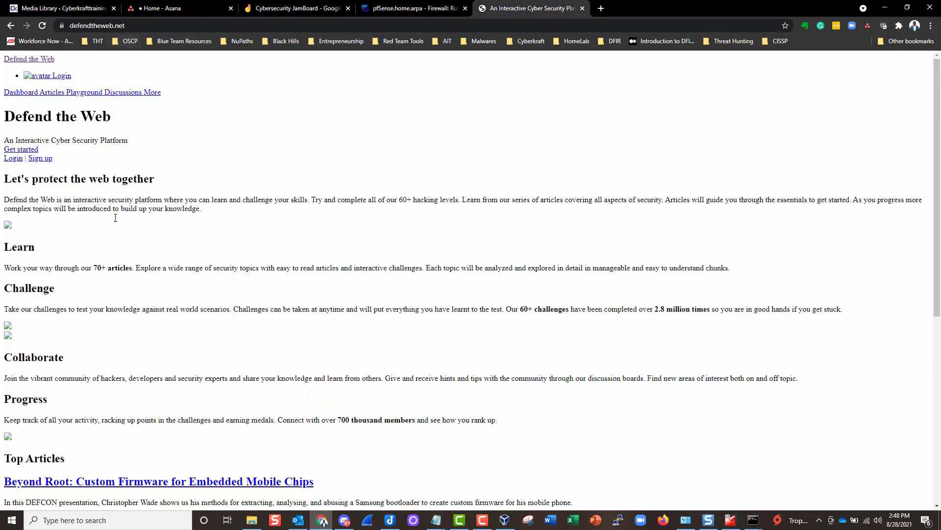
pyautogui.click(404, 14)
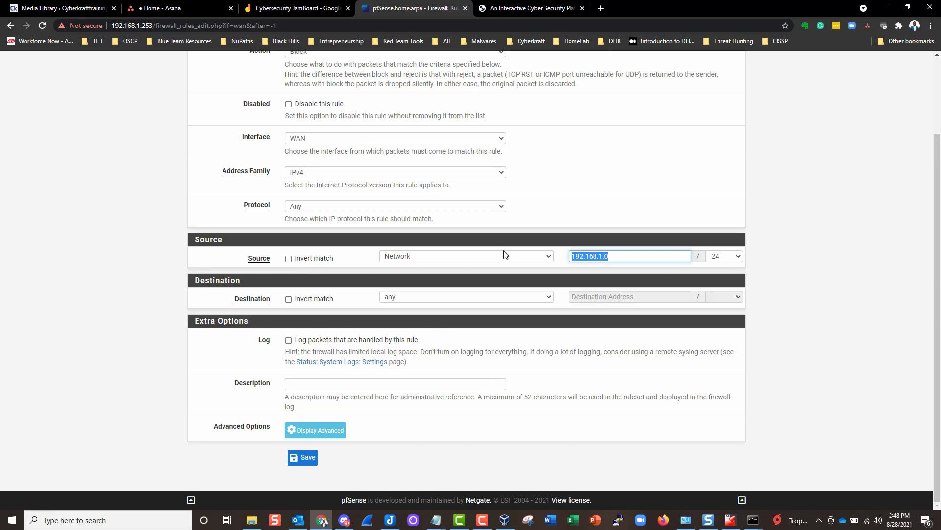
pyautogui.click(525, 8)
pyautogui.click(396, 10)
# - Set the rule destination to Single host or alias DefendTheWebDOTnet
pyautogui.click(402, 296)
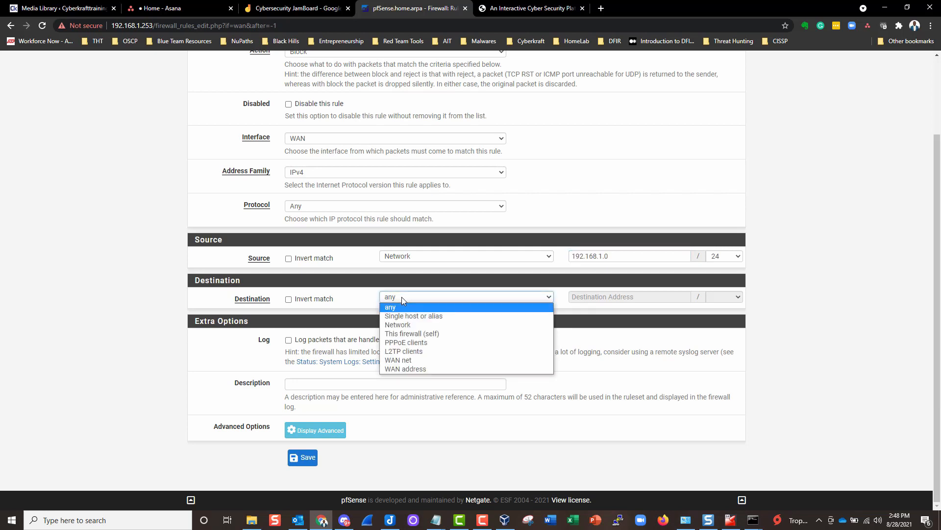
pyautogui.click(430, 320)
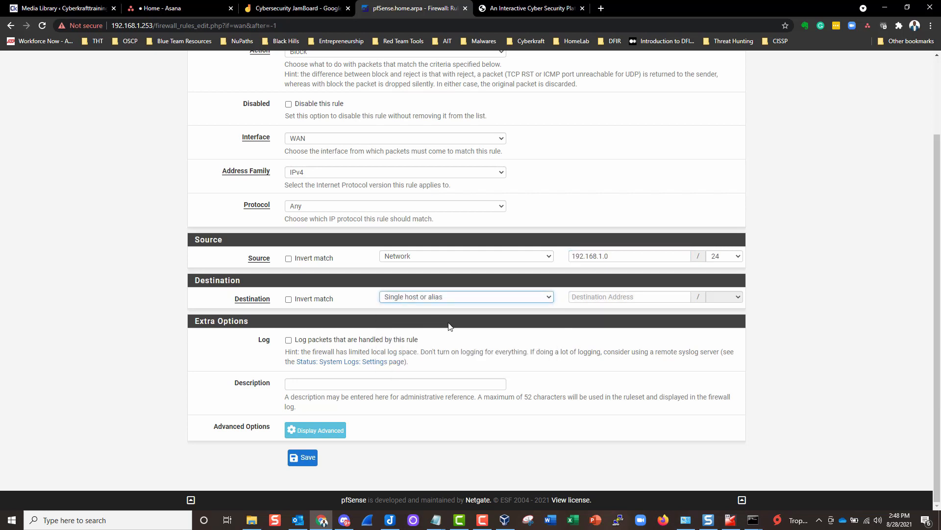
pyautogui.click(592, 298)
pyautogui.write('De')
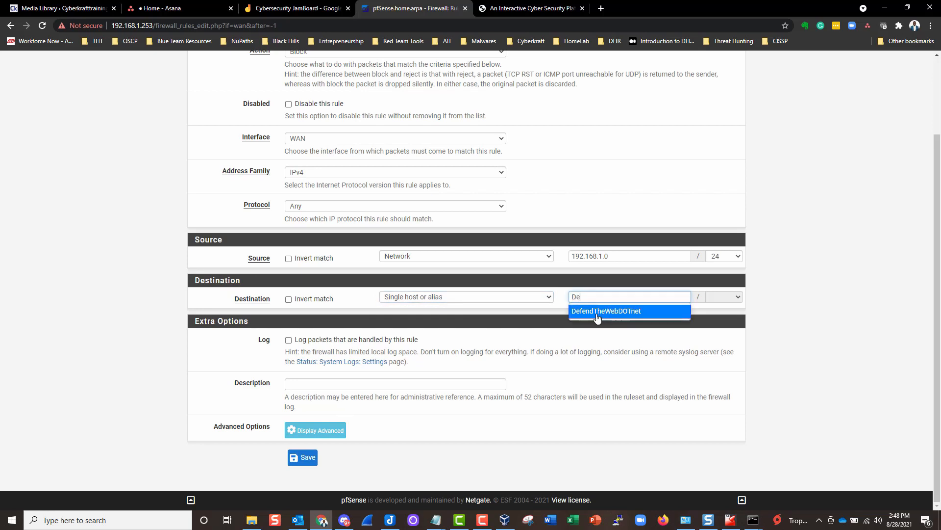
pyautogui.click(609, 313)
pyautogui.click(613, 314)
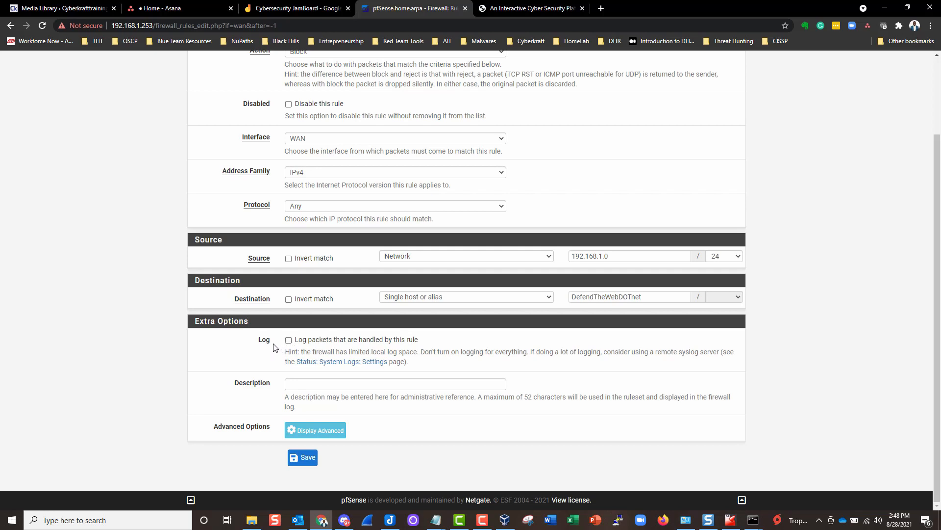
# - Check that the Defend the Web site still loads, then go back to the rule form
pyautogui.scroll(2, 224, 339)
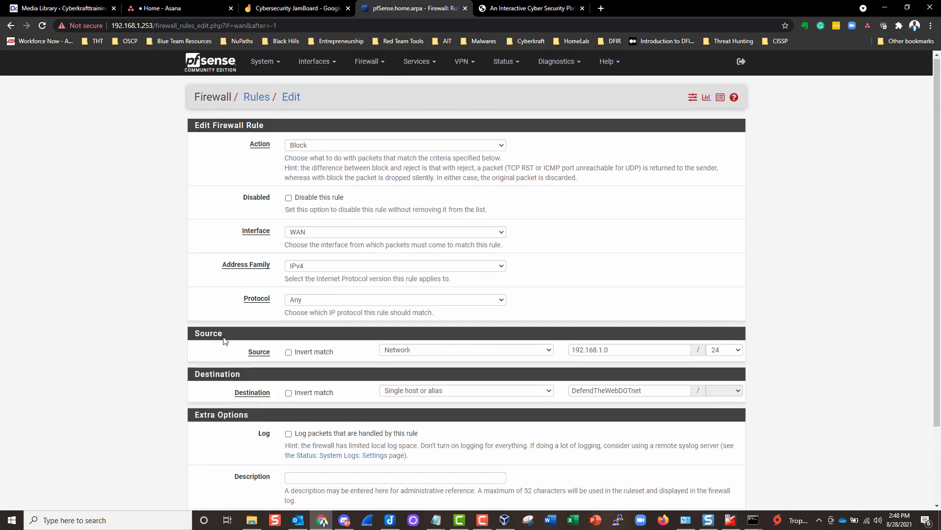
pyautogui.scroll(-2, 218, 343)
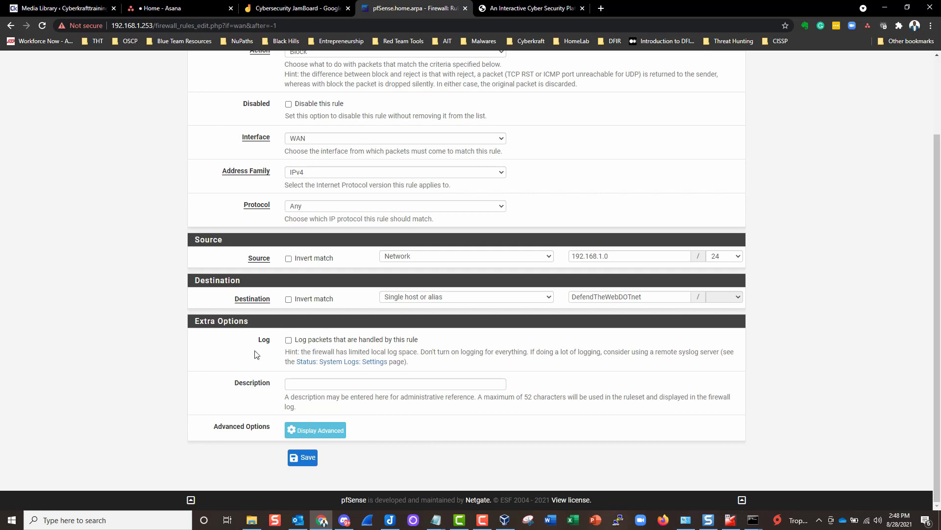
pyautogui.scroll(2, 226, 359)
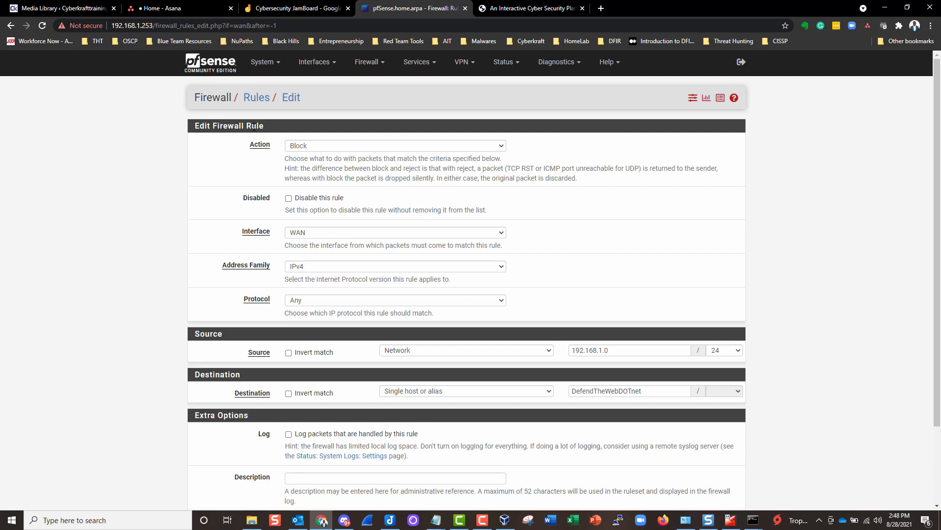
pyautogui.click(508, 11)
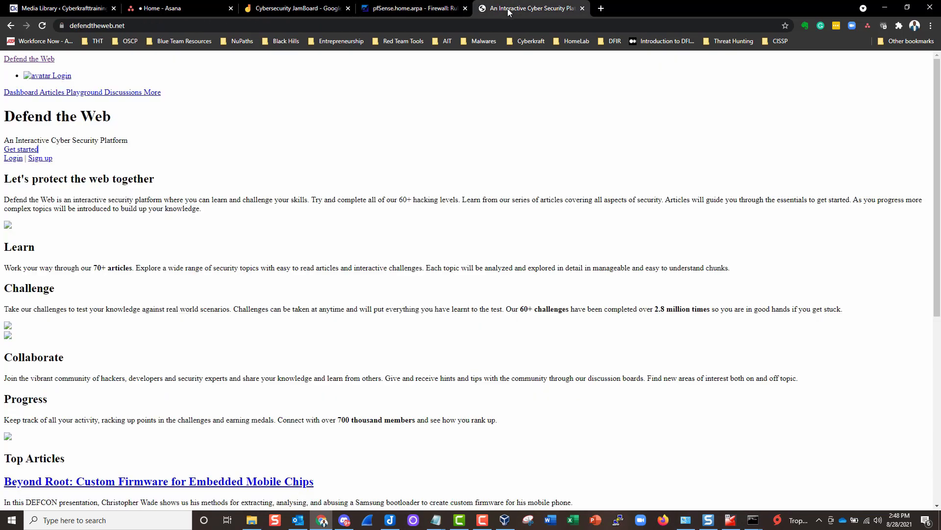
pyautogui.click(409, 11)
pyautogui.scroll(-3, 231, 220)
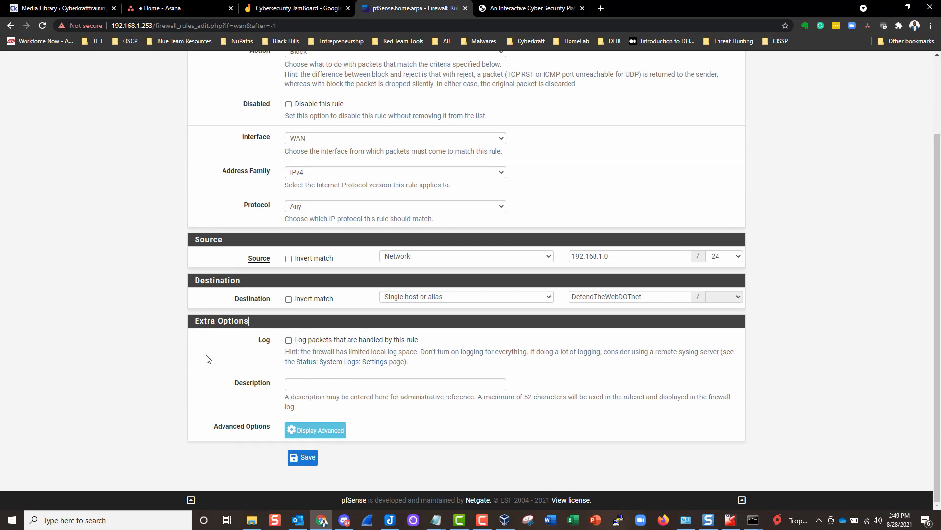
pyautogui.scroll(3, 168, 339)
pyautogui.scroll(-3, 168, 339)
pyautogui.scroll(3, 168, 339)
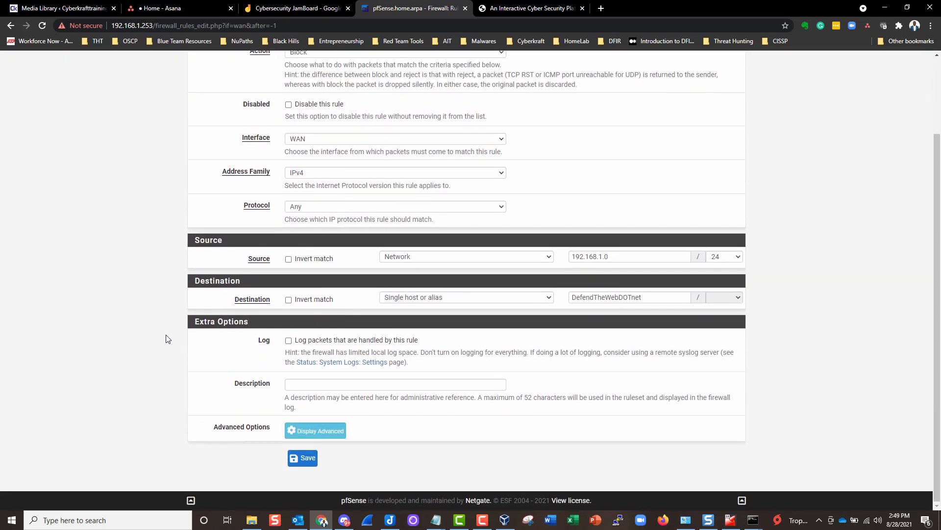
pyautogui.scroll(-3, 166, 337)
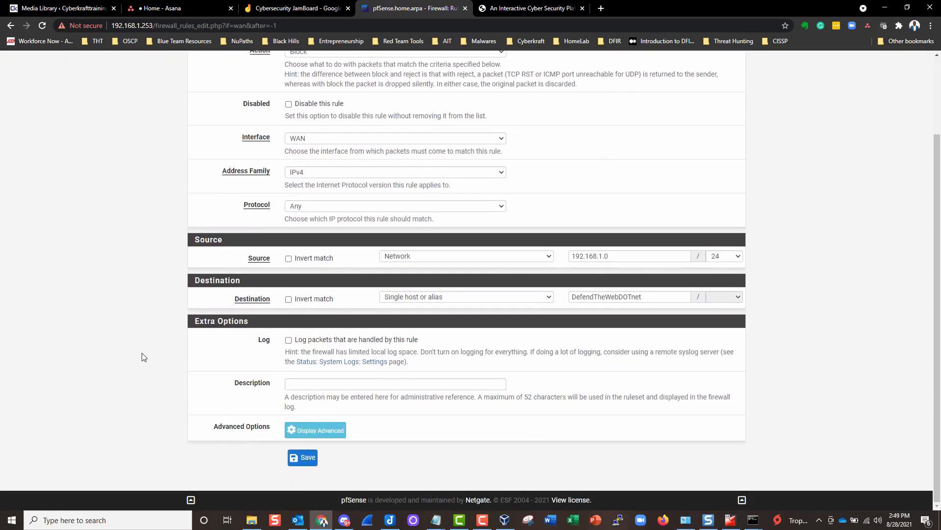
# - Save the block rule from 192.168.1.0/24 to DefendTheWebDOTnet to the WAN rules list
pyautogui.click(301, 458)
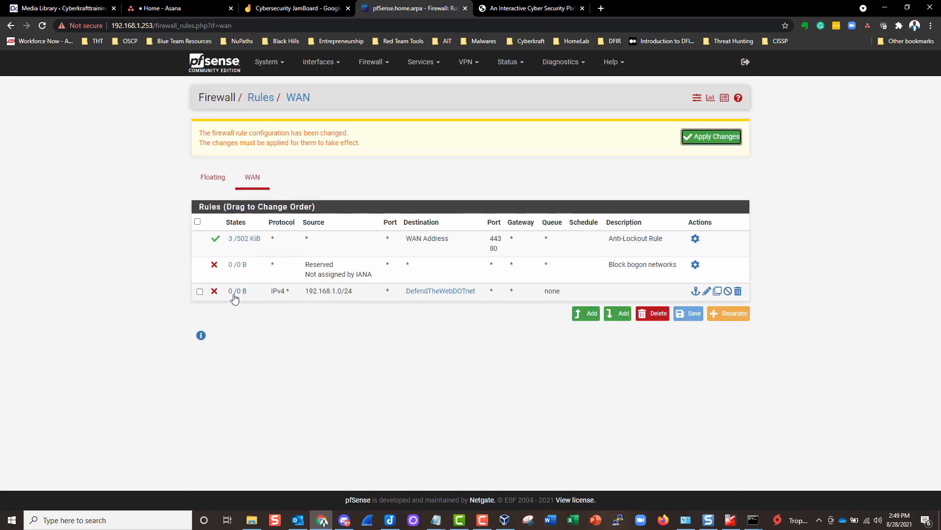
pyautogui.moveTo(232, 296)
# - Change the allow-all pass rule's protocol from TCP to Any and save it
pyautogui.click(617, 313)
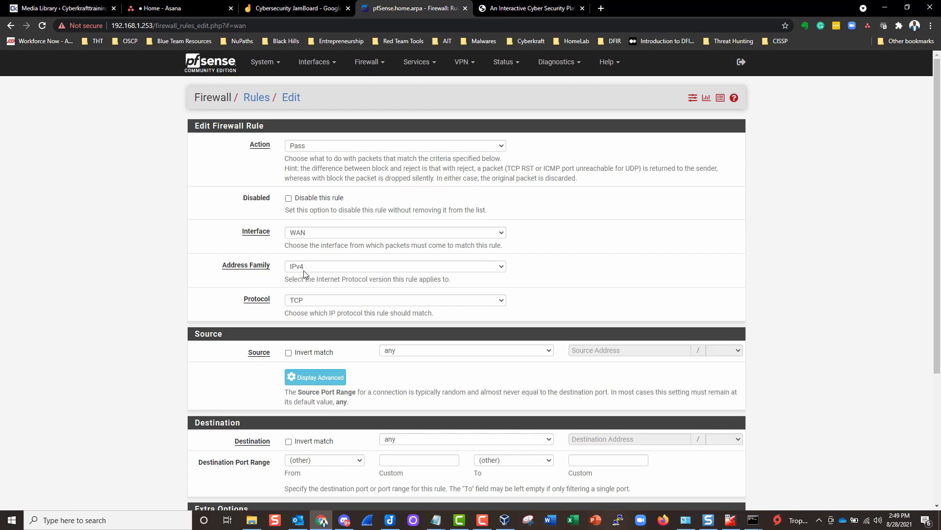
pyautogui.scroll(-2, 256, 188)
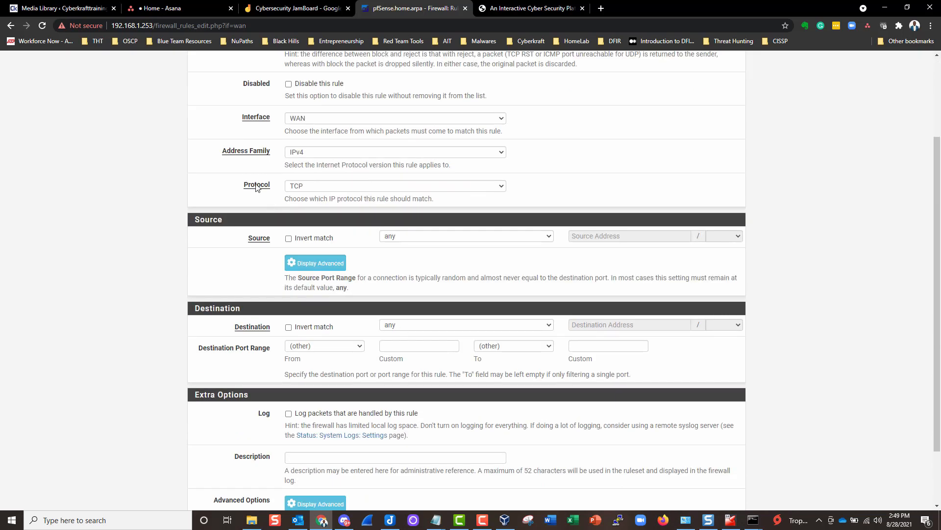
pyautogui.click(307, 187)
pyautogui.click(308, 195)
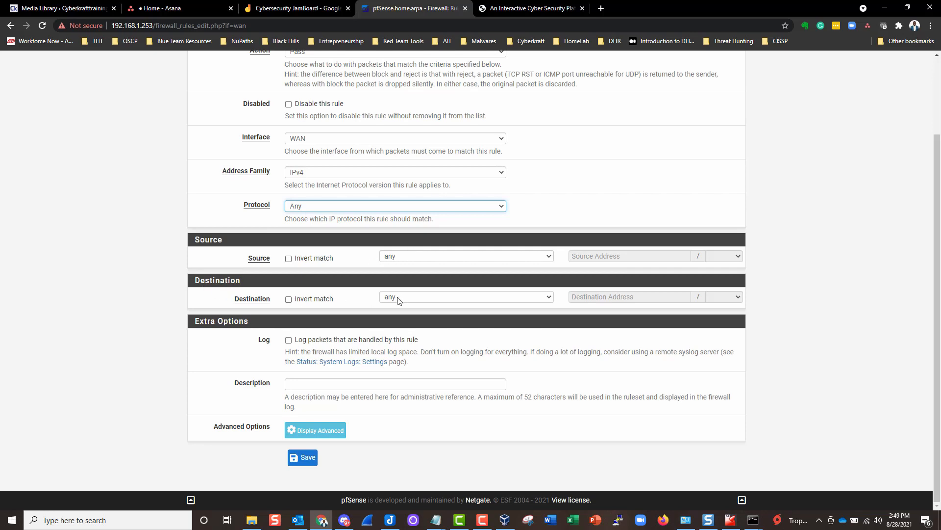
pyautogui.click(304, 458)
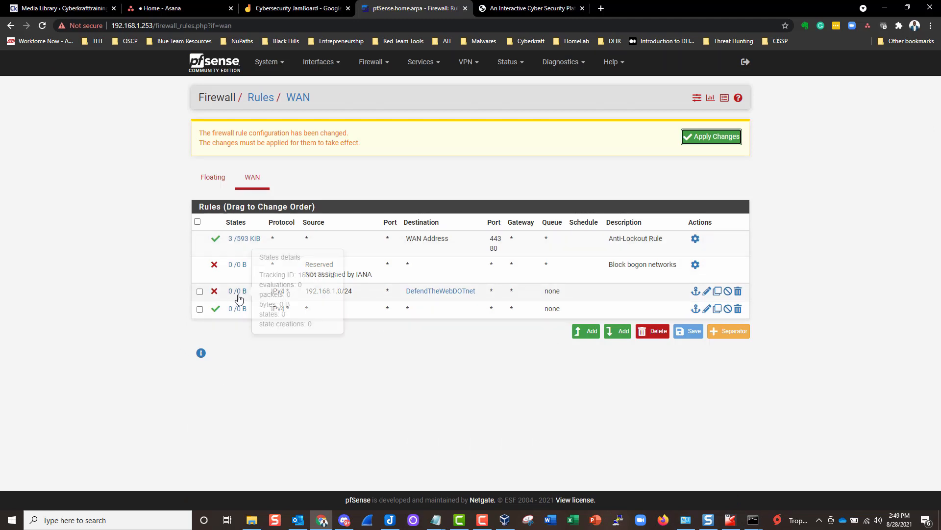
# - Apply the pending WAN firewall rule changes and return to the Defend the Web tab
pyautogui.moveTo(434, 295)
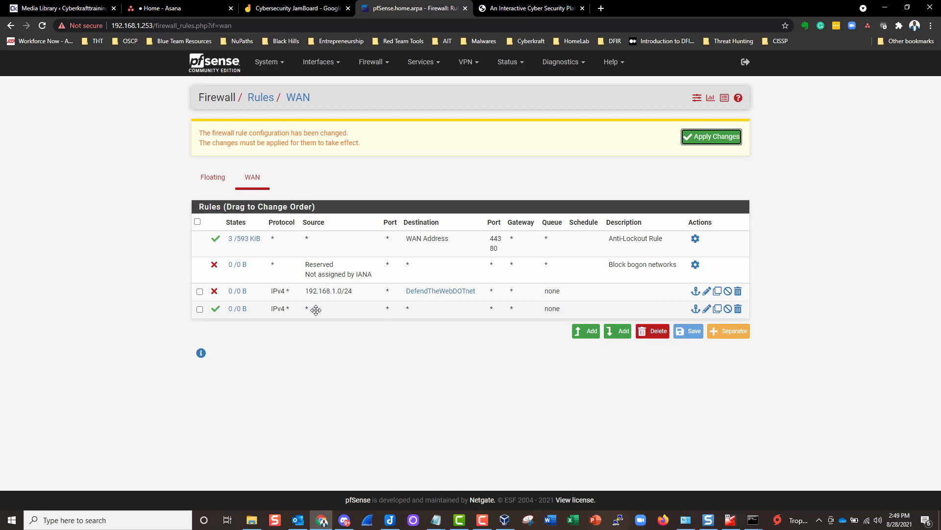
pyautogui.click(724, 138)
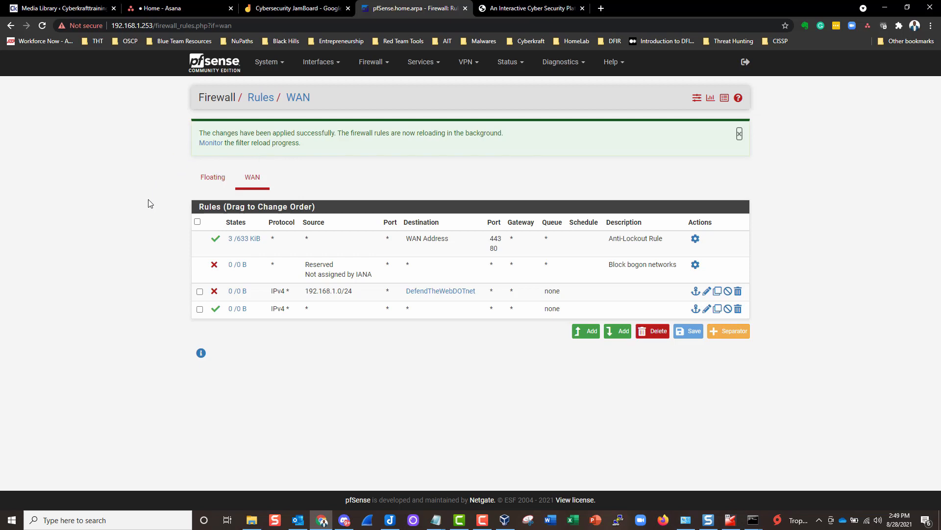
pyautogui.hotkey('ctrl', 'Tab')
# - Copy the defendtheweb.net URL and load it in a new tab to test reachability
pyautogui.click(160, 23)
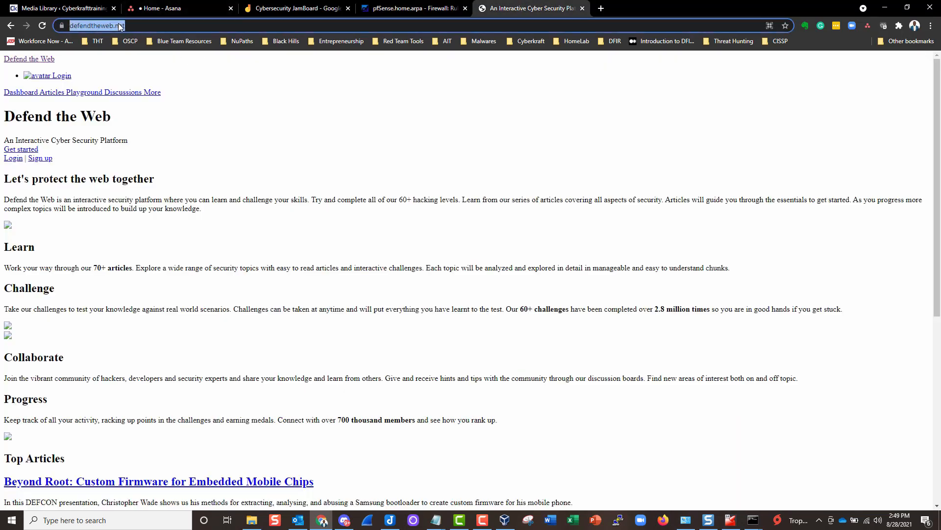
pyautogui.rightClick(116, 25)
pyautogui.click(173, 82)
pyautogui.click(599, 8)
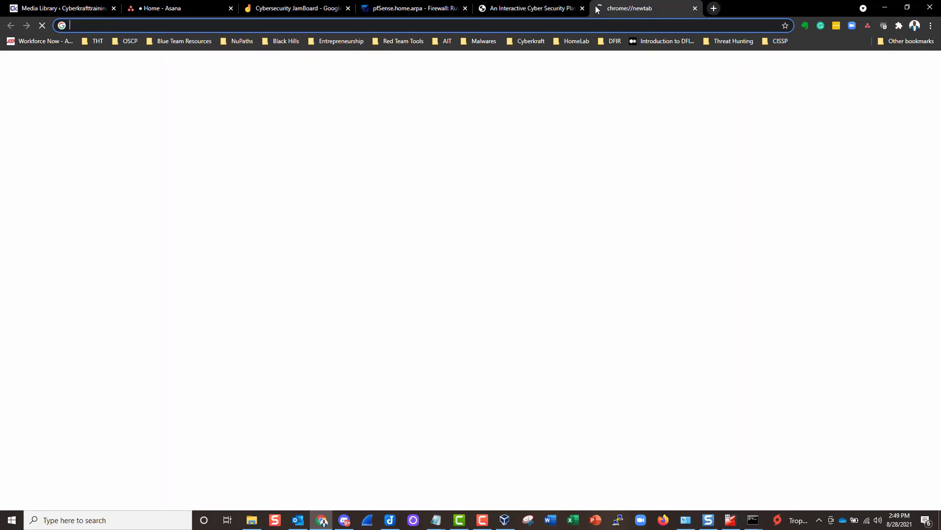
pyautogui.hotkey('ctrl', 'v')
pyautogui.press('Return')
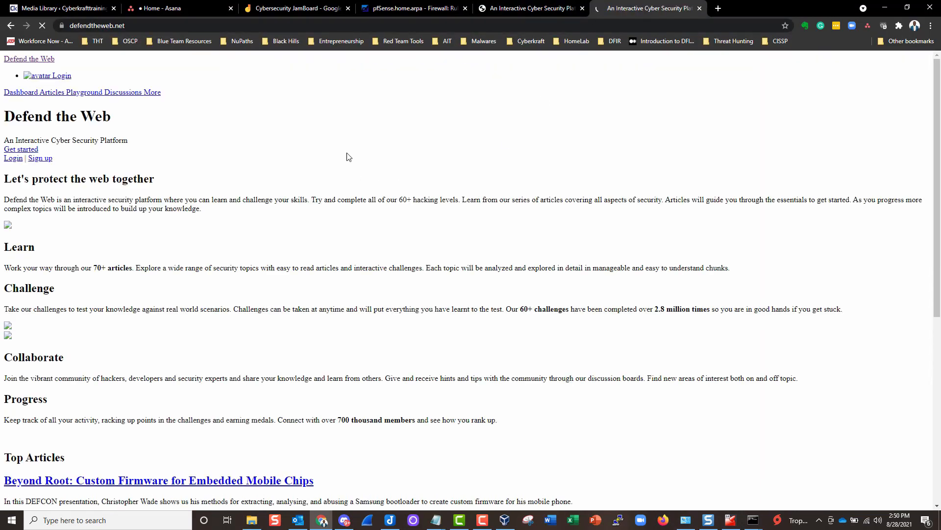
pyautogui.scroll(-7, 235, 143)
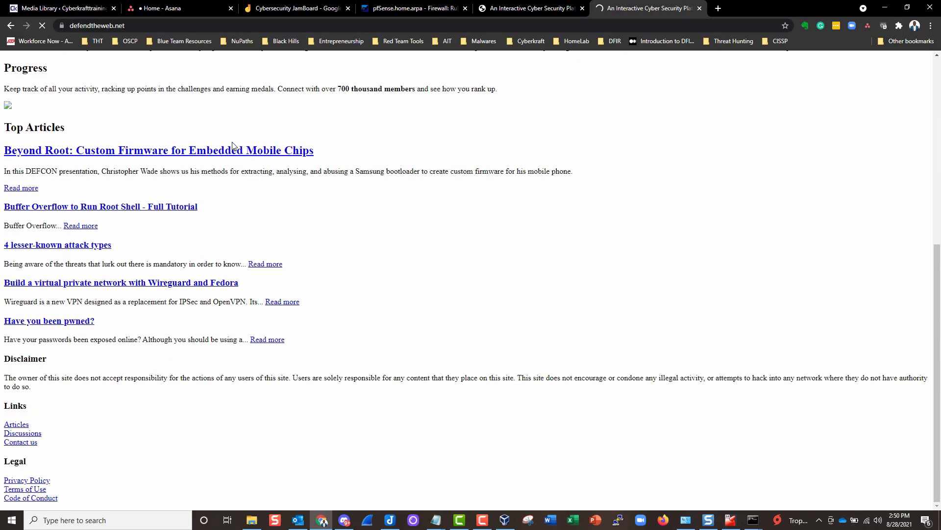
pyautogui.scroll(4, 234, 146)
pyautogui.scroll(-4, 234, 146)
pyautogui.scroll(6, 234, 146)
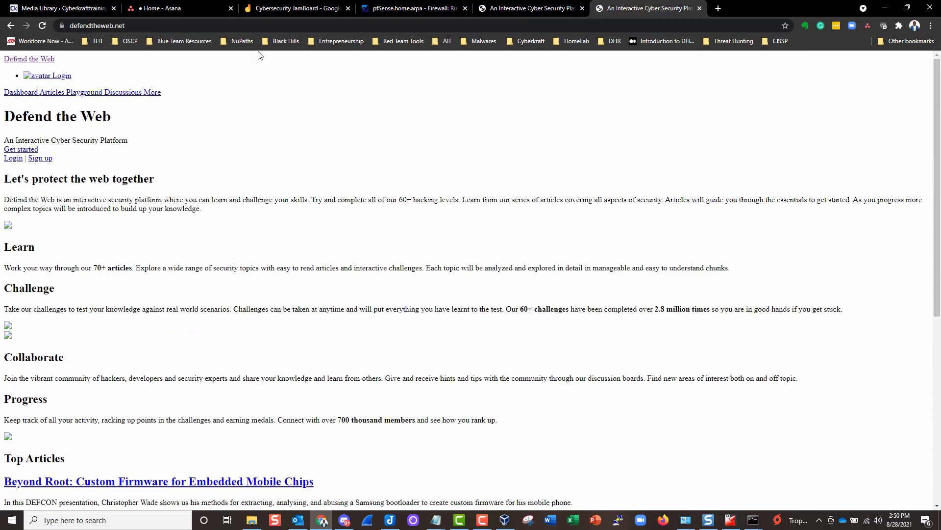
# - Sketch the black diagram: computer box, line to a circled X, cloud, and an arrow
pyautogui.click(293, 9)
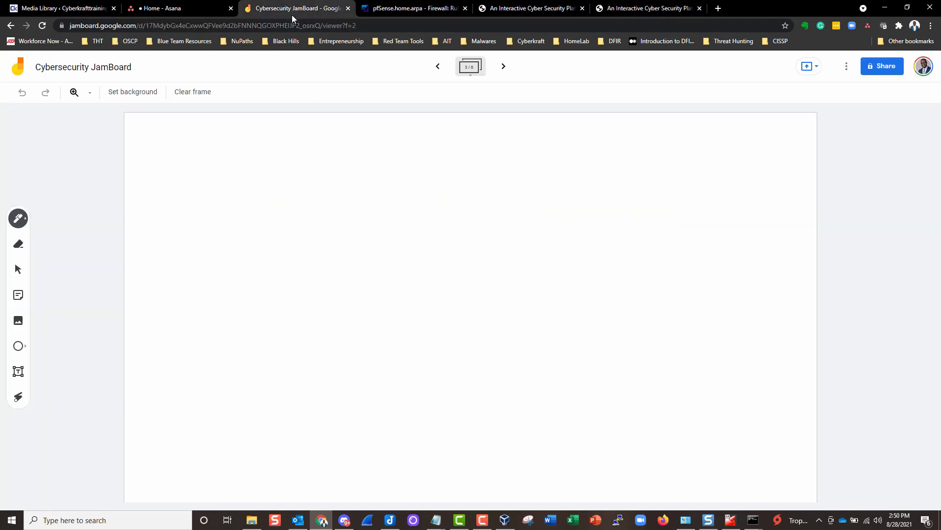
pyautogui.click(16, 220)
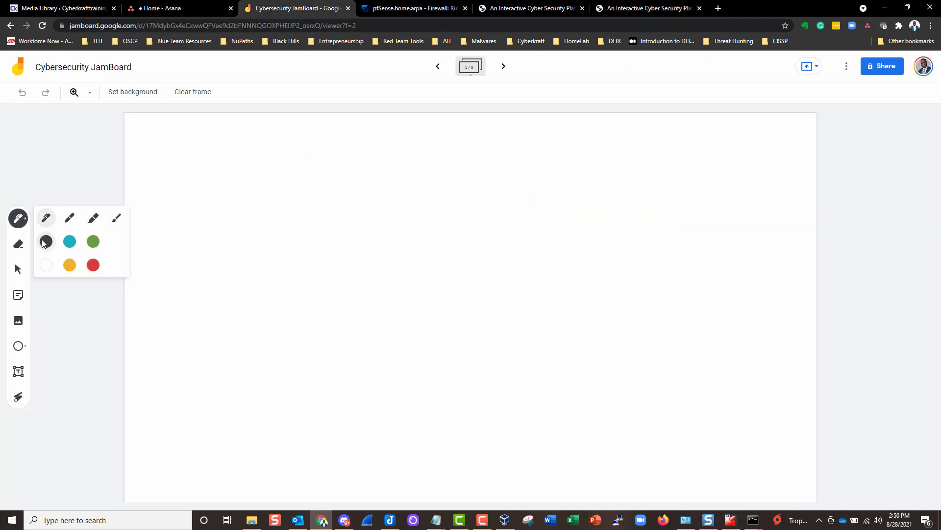
pyautogui.click(16, 221)
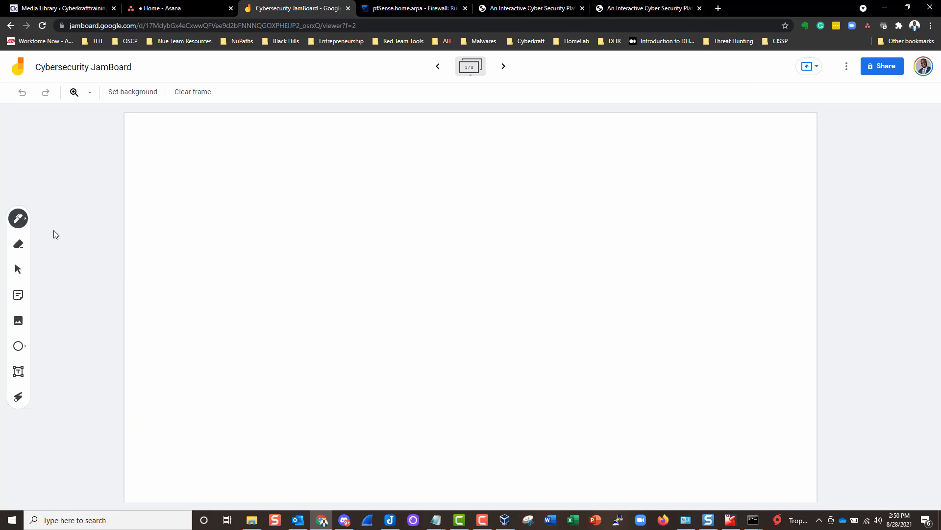
pyautogui.moveTo(177, 193)
pyautogui.mouseDown()
pyautogui.moveTo(178, 301)
pyautogui.moveTo(234, 318)
pyautogui.mouseUp()
pyautogui.moveTo(238, 273)
pyautogui.mouseDown()
pyautogui.moveTo(204, 168)
pyautogui.moveTo(173, 207)
pyautogui.moveTo(310, 249)
pyautogui.mouseUp()
pyautogui.moveTo(355, 197)
pyautogui.mouseDown()
pyautogui.moveTo(336, 210)
pyautogui.moveTo(378, 196)
pyautogui.moveTo(352, 209)
pyautogui.mouseUp()
pyautogui.moveTo(396, 208); pyautogui.dragTo(342, 300)
pyautogui.moveTo(337, 210); pyautogui.dragTo(395, 286)
pyautogui.moveTo(297, 251)
pyautogui.mouseDown()
pyautogui.moveTo(323, 244)
pyautogui.moveTo(318, 253)
pyautogui.mouseUp()
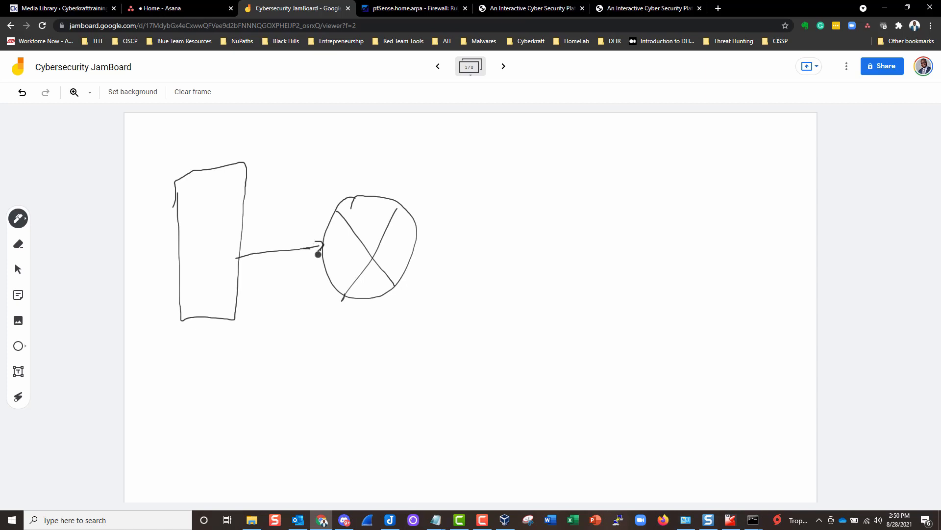
pyautogui.moveTo(415, 255)
pyautogui.mouseDown()
pyautogui.moveTo(497, 239)
pyautogui.moveTo(567, 189)
pyautogui.moveTo(609, 313)
pyautogui.moveTo(527, 292)
pyautogui.moveTo(501, 241)
pyautogui.mouseUp()
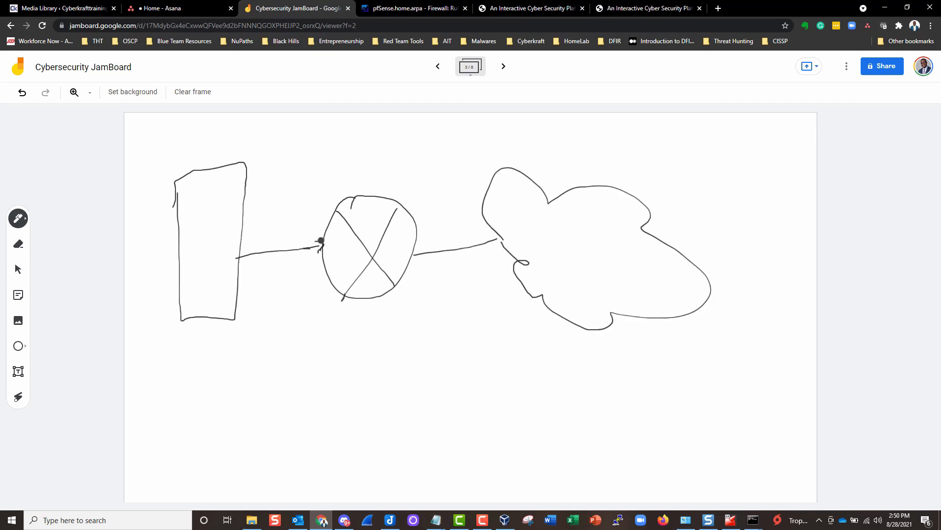
pyautogui.moveTo(397, 173)
pyautogui.mouseDown()
pyautogui.moveTo(387, 191)
pyautogui.moveTo(395, 195)
pyautogui.mouseUp()
# - Switch the pen to red and draw a box linked to a grid labelled pf
pyautogui.click(18, 219)
pyautogui.click(93, 265)
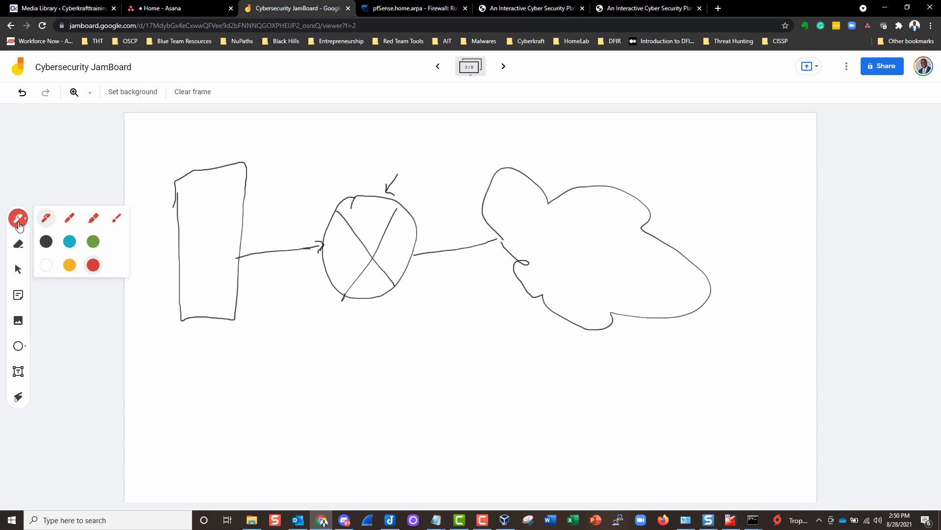
pyautogui.moveTo(180, 364)
pyautogui.mouseDown()
pyautogui.moveTo(193, 452)
pyautogui.moveTo(246, 351)
pyautogui.moveTo(180, 355)
pyautogui.moveTo(181, 380)
pyautogui.mouseUp()
pyautogui.moveTo(235, 408); pyautogui.dragTo(289, 405)
pyautogui.moveTo(296, 361)
pyautogui.mouseDown()
pyautogui.moveTo(279, 451)
pyautogui.moveTo(341, 405)
pyautogui.moveTo(322, 313)
pyautogui.moveTo(297, 378)
pyautogui.moveTo(359, 363)
pyautogui.mouseUp()
pyautogui.moveTo(280, 407); pyautogui.dragTo(317, 404)
pyautogui.moveTo(271, 430); pyautogui.dragTo(353, 429)
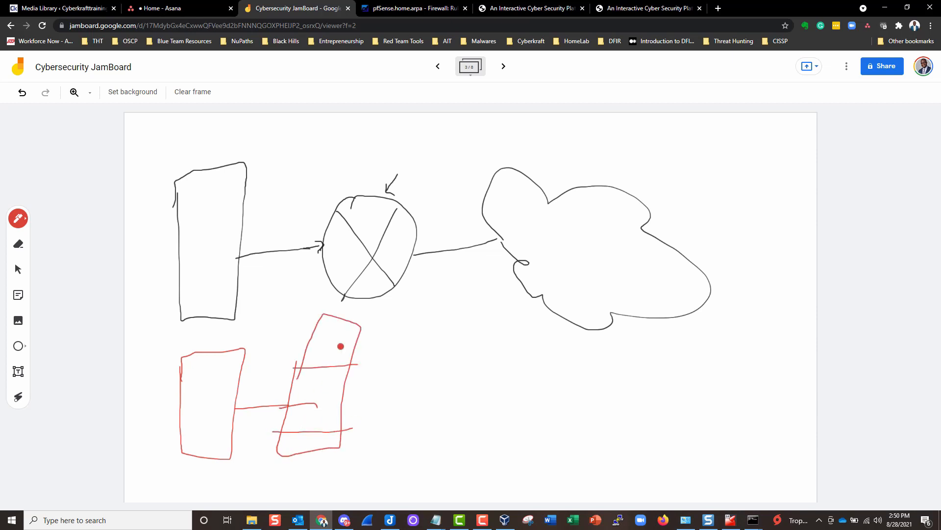
pyautogui.moveTo(342, 318); pyautogui.dragTo(302, 463)
pyautogui.moveTo(317, 405); pyautogui.dragTo(340, 397)
pyautogui.moveTo(312, 463); pyautogui.dragTo(318, 468)
pyautogui.moveTo(325, 458)
pyautogui.mouseDown()
pyautogui.moveTo(321, 469)
pyautogui.moveTo(328, 465)
pyautogui.mouseUp()
# - Finish the red diagram with a circled X, a cloud, and an arrow into the firewall
pyautogui.moveTo(341, 389); pyautogui.dragTo(395, 400)
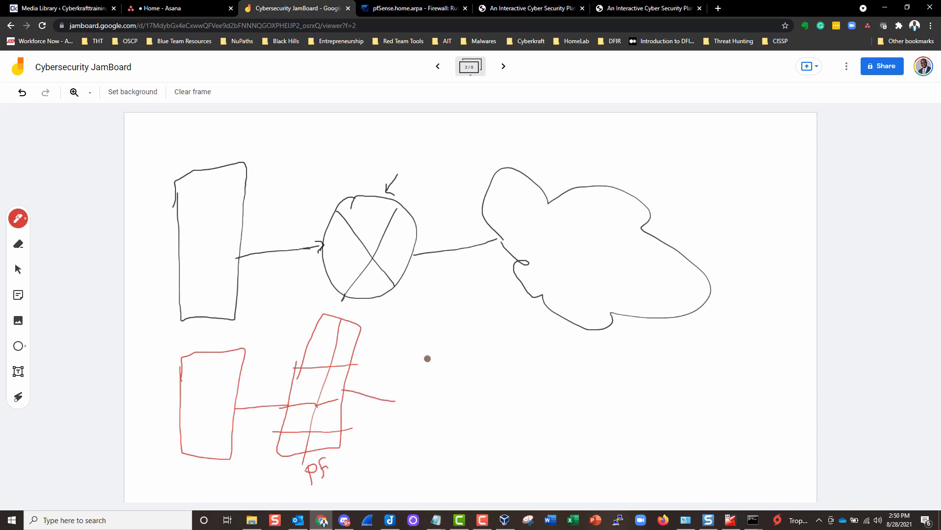
pyautogui.moveTo(429, 358)
pyautogui.mouseDown()
pyautogui.moveTo(439, 448)
pyautogui.moveTo(417, 354)
pyautogui.mouseUp()
pyautogui.moveTo(448, 389); pyautogui.dragTo(405, 442)
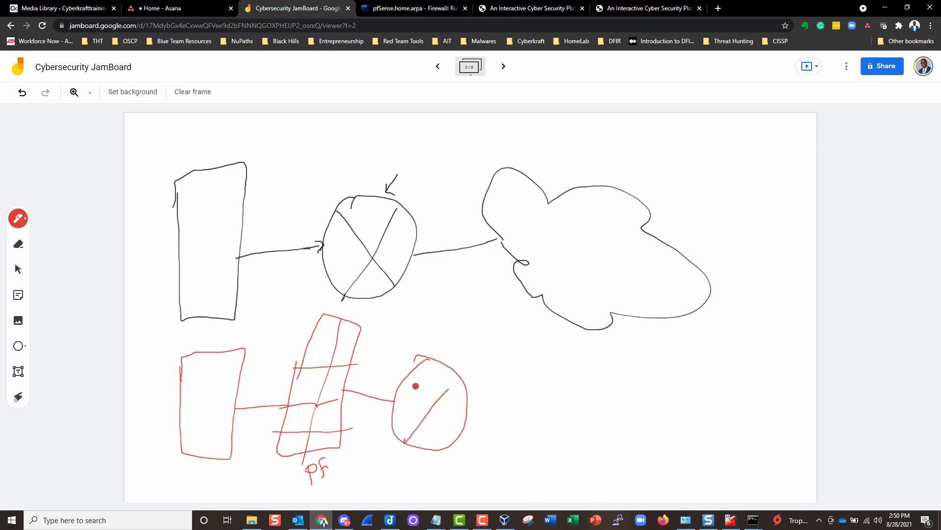
pyautogui.moveTo(416, 387)
pyautogui.mouseDown()
pyautogui.moveTo(447, 438)
pyautogui.moveTo(537, 416)
pyautogui.moveTo(601, 374)
pyautogui.moveTo(641, 466)
pyautogui.moveTo(536, 478)
pyautogui.moveTo(532, 421)
pyautogui.mouseUp()
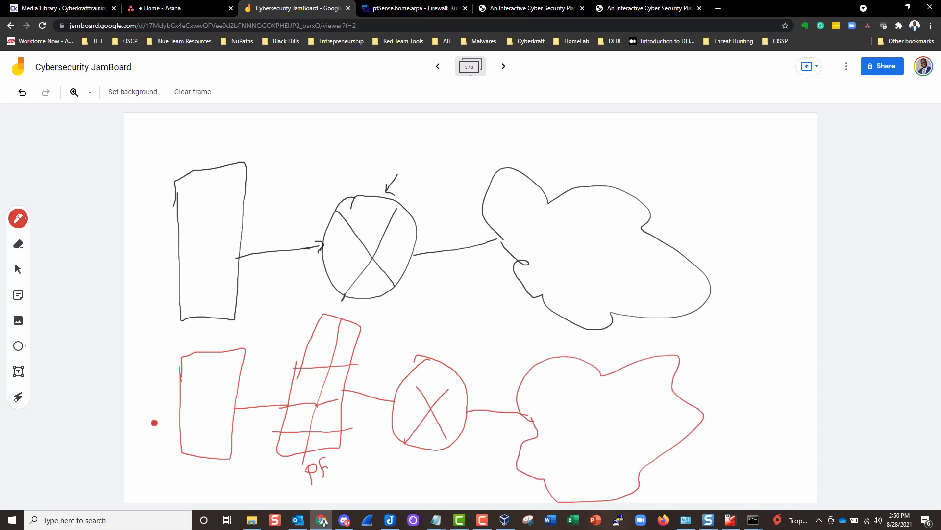
pyautogui.moveTo(140, 437)
pyautogui.mouseDown()
pyautogui.moveTo(172, 436)
pyautogui.moveTo(164, 449)
pyautogui.mouseUp()
pyautogui.moveTo(220, 406)
pyautogui.mouseDown()
pyautogui.moveTo(275, 389)
pyautogui.moveTo(302, 403)
pyautogui.mouseUp()
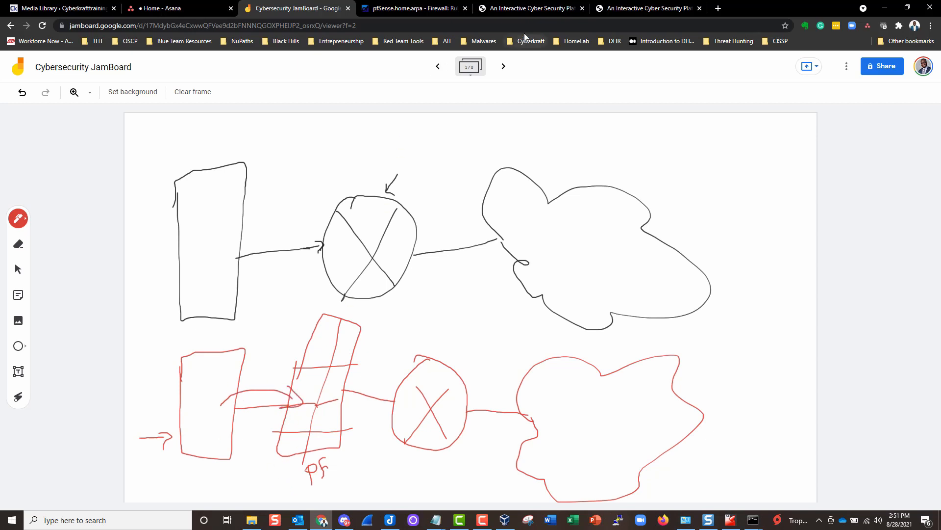
# - Open Control Panel through a Start menu search for 'contro'
pyautogui.click(520, 11)
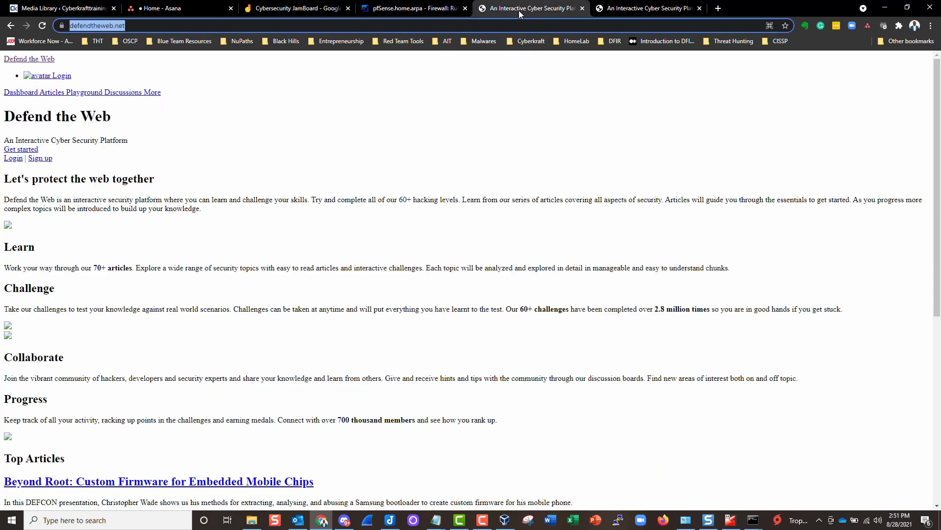
pyautogui.click(419, 8)
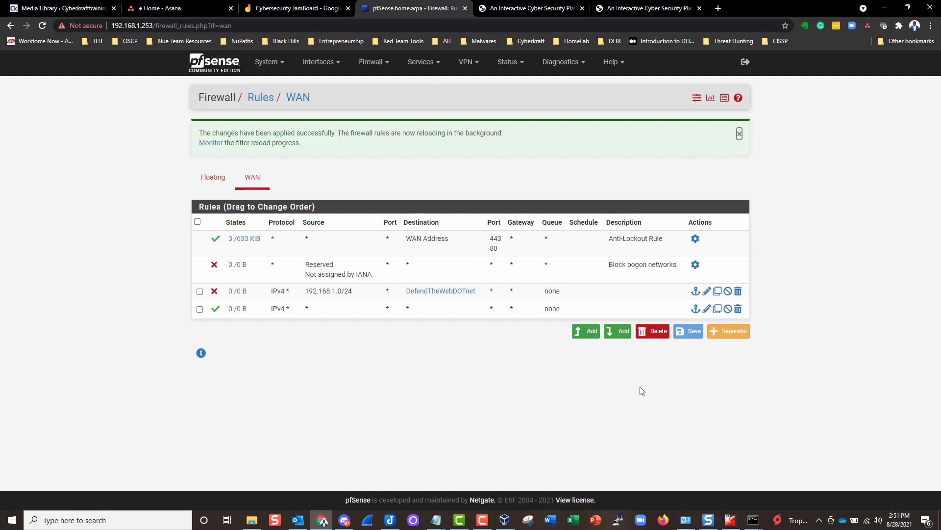
pyautogui.click(11, 519)
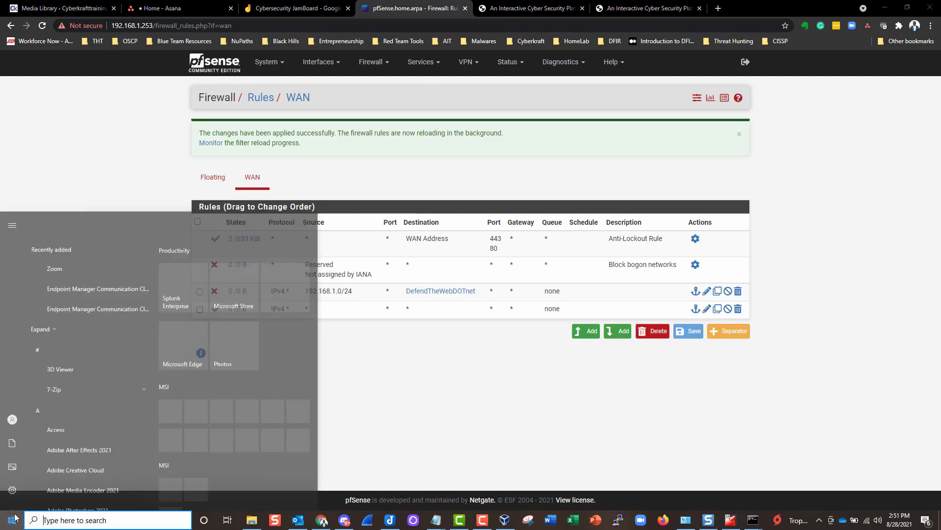
pyautogui.click(9, 525)
pyautogui.click(9, 524)
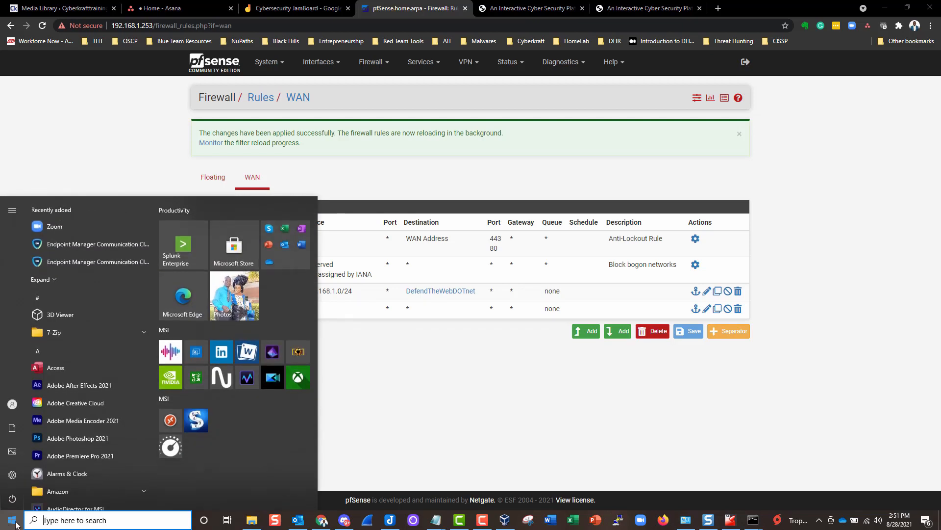
pyautogui.click(42, 519)
pyautogui.write('contro')
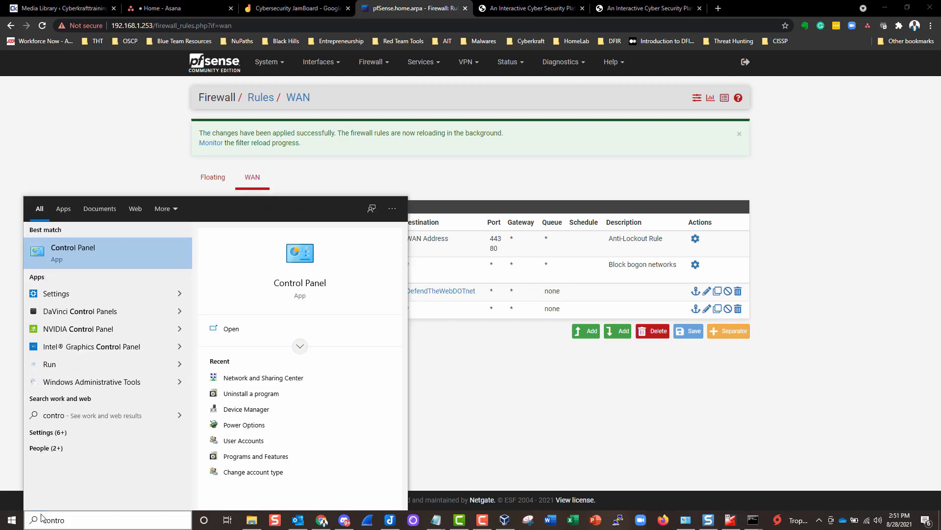
pyautogui.press('Return')
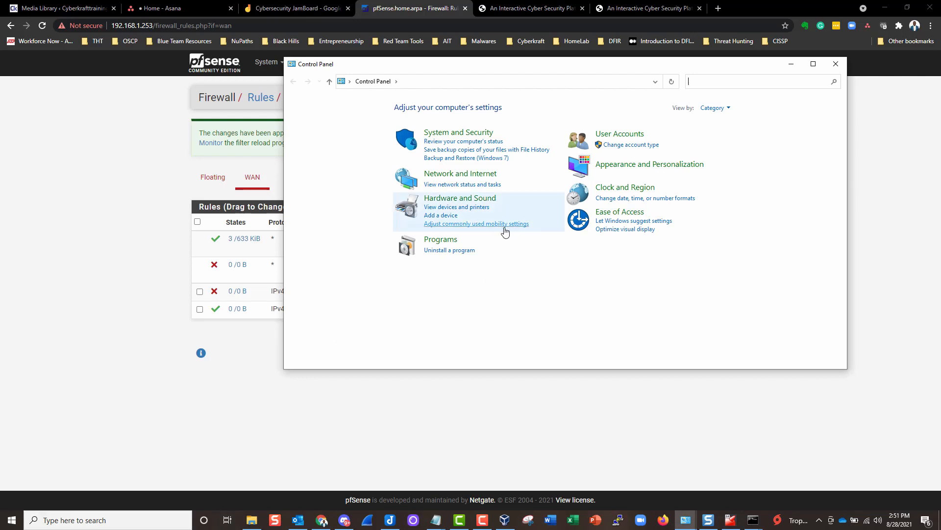
# - Open the Wi-Fi adapter's properties from the Network and Sharing Center adapter list
pyautogui.moveTo(541, 69); pyautogui.dragTo(404, 93)
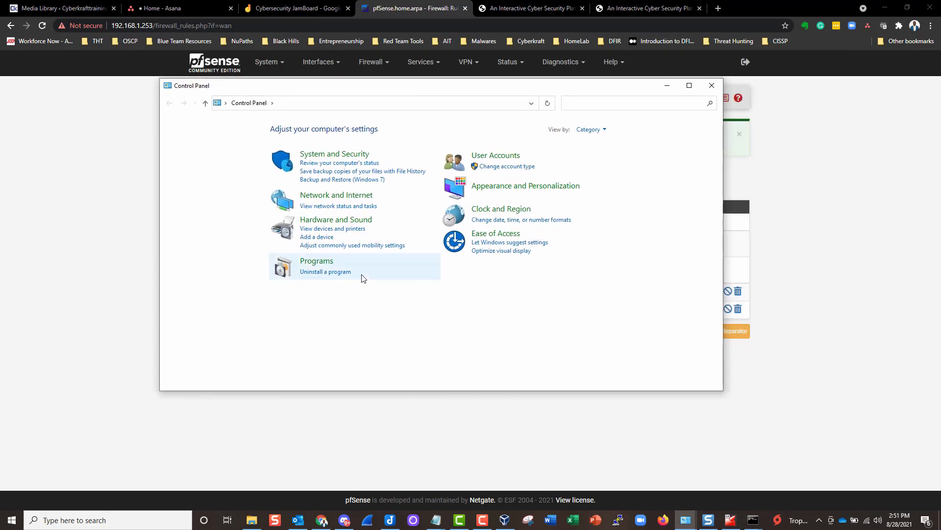
pyautogui.click(336, 195)
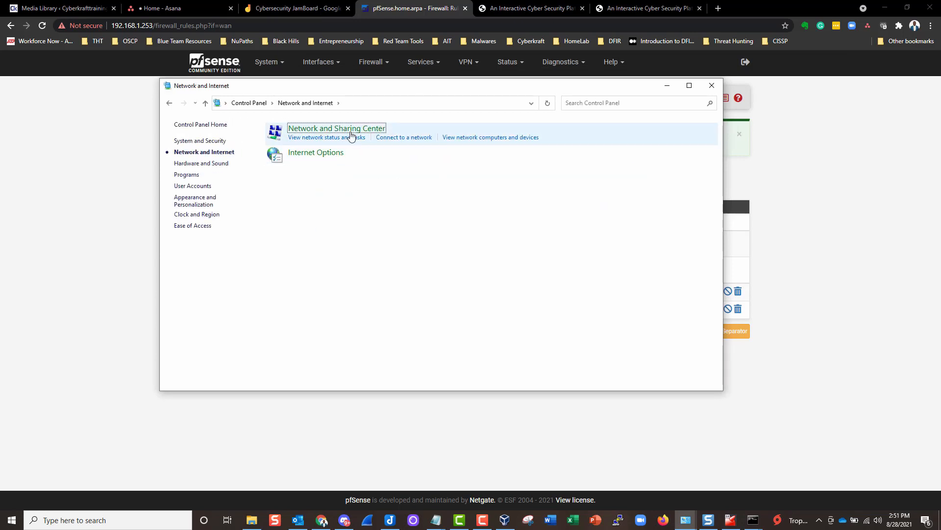
pyautogui.click(353, 129)
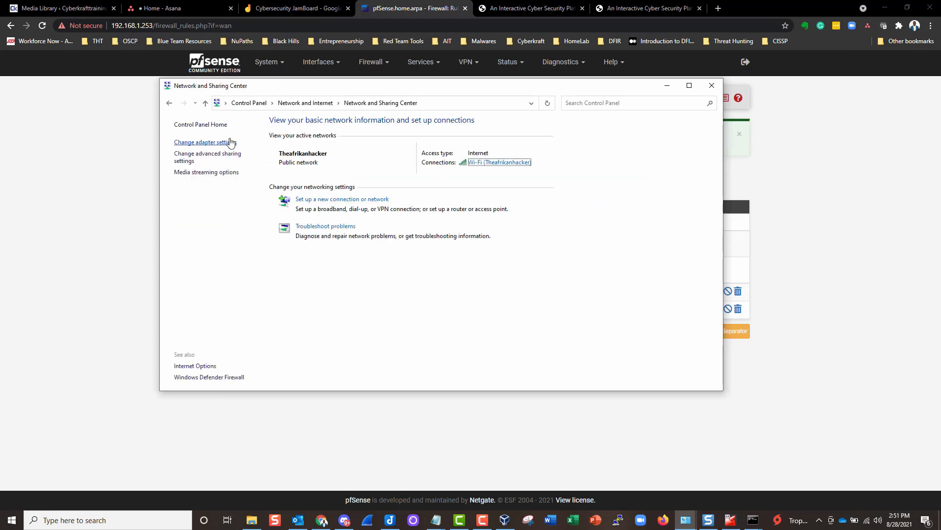
pyautogui.click(214, 142)
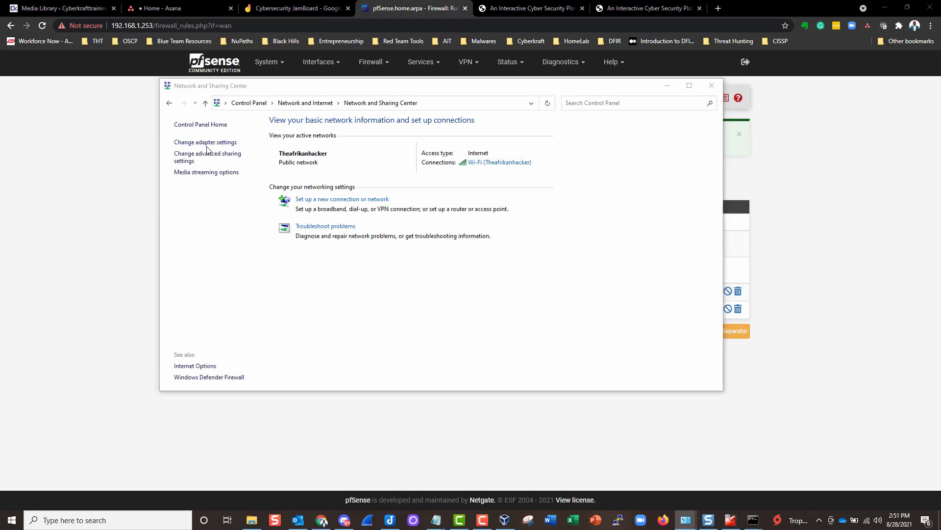
pyautogui.click(589, 191)
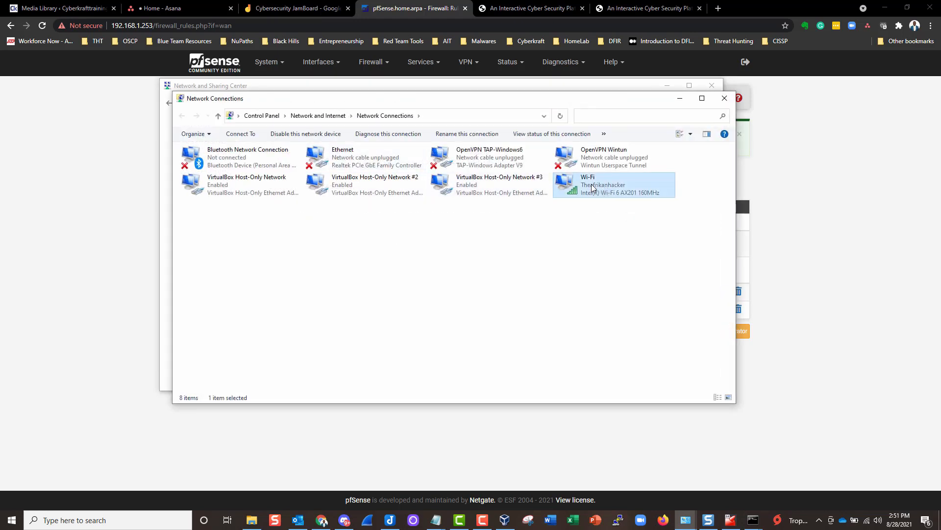
pyautogui.rightClick(592, 188)
pyautogui.click(605, 289)
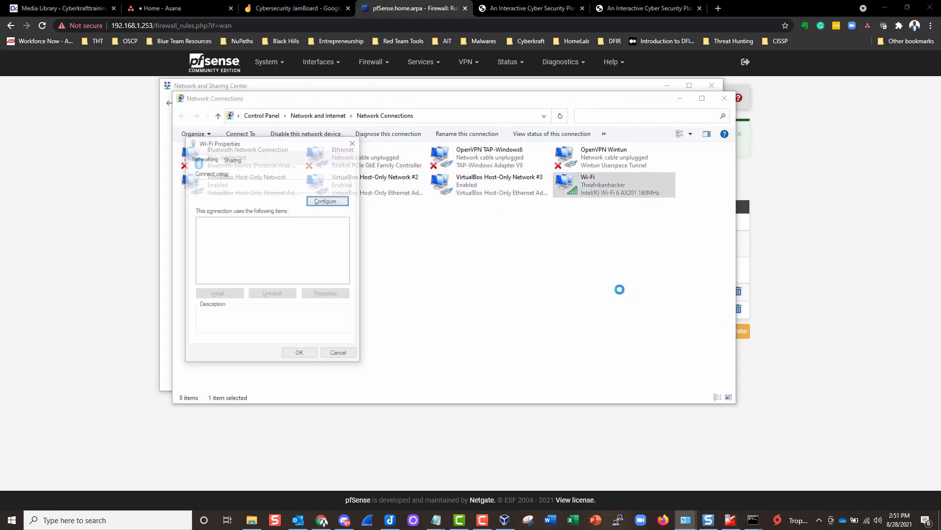
# - Open the Wi-Fi TCP/IPv4 properties, which show automatic IP and DNS
pyautogui.moveTo(298, 146); pyautogui.dragTo(476, 129)
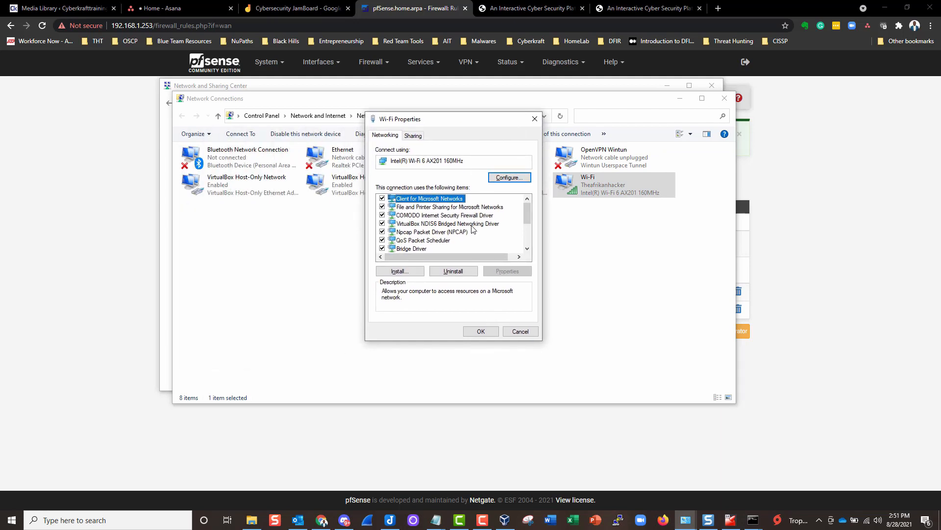
pyautogui.scroll(-2, 473, 229)
pyautogui.click(464, 207)
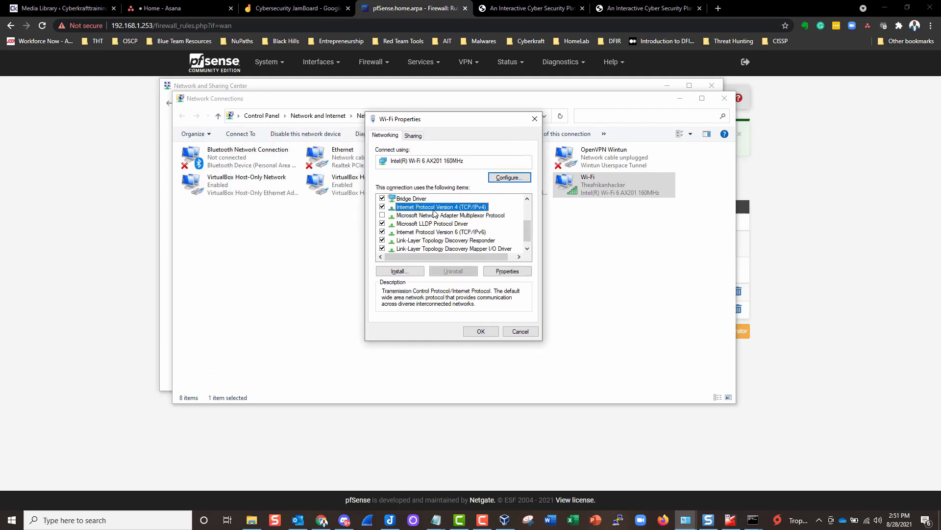
pyautogui.click(503, 273)
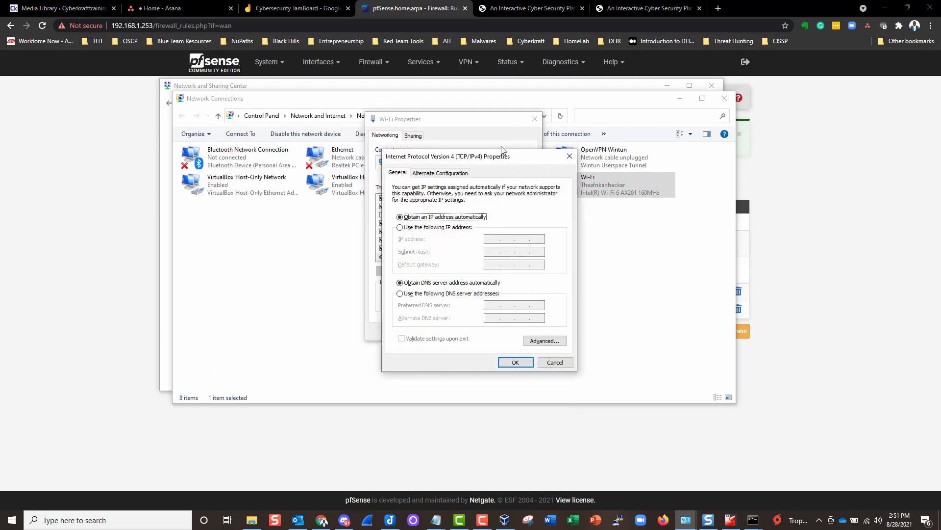
pyautogui.moveTo(488, 158); pyautogui.dragTo(649, 126)
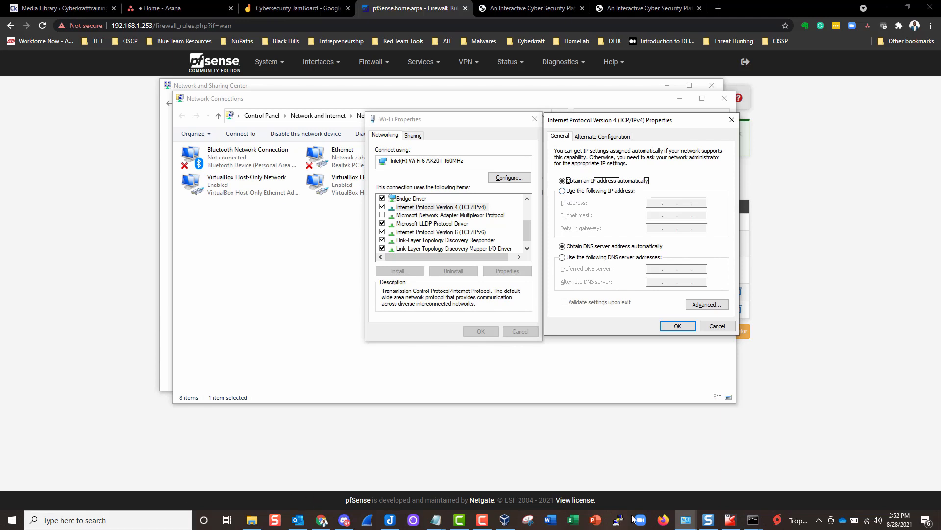
pyautogui.click(73, 523)
# - Run ipconfig /all in Command Prompt and select the IPv4 Address line
pyautogui.write('cmd')
pyautogui.press('Return')
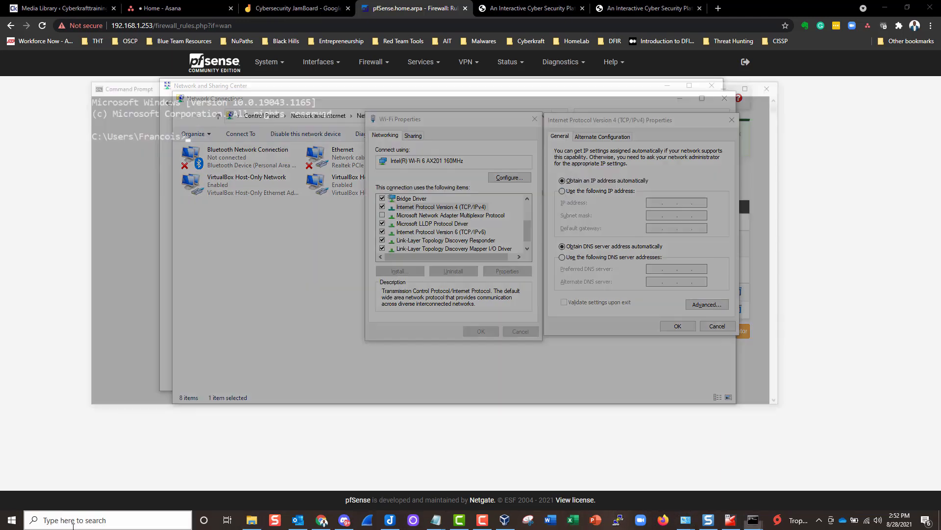
pyautogui.write('nfig')
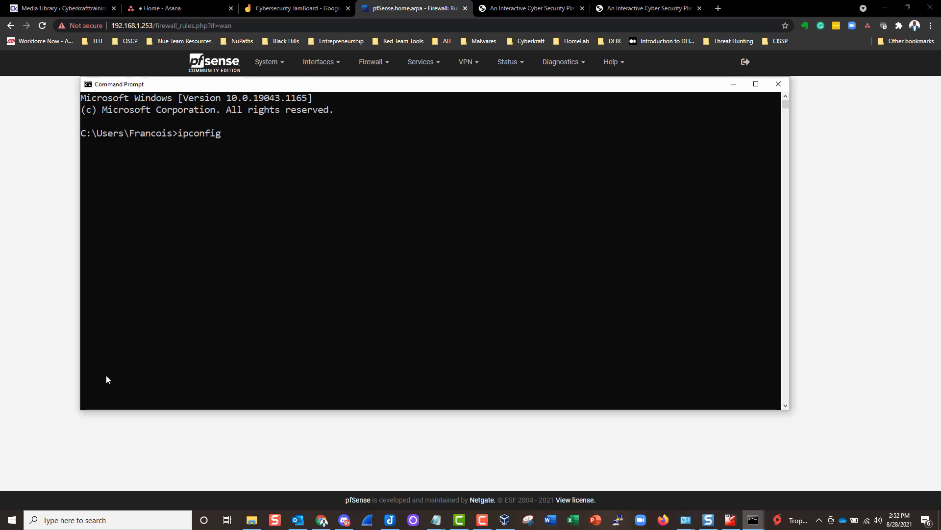
pyautogui.press('BackSpace')
pyautogui.press('BackSpace')
pyautogui.press('BackSpace')
pyautogui.press('BackSpace')
pyautogui.press('BackSpace')
pyautogui.press('BackSpace')
pyautogui.press('BackSpace')
pyautogui.press('BackSpace')
pyautogui.write('ipconfig /all')
pyautogui.press('Return')
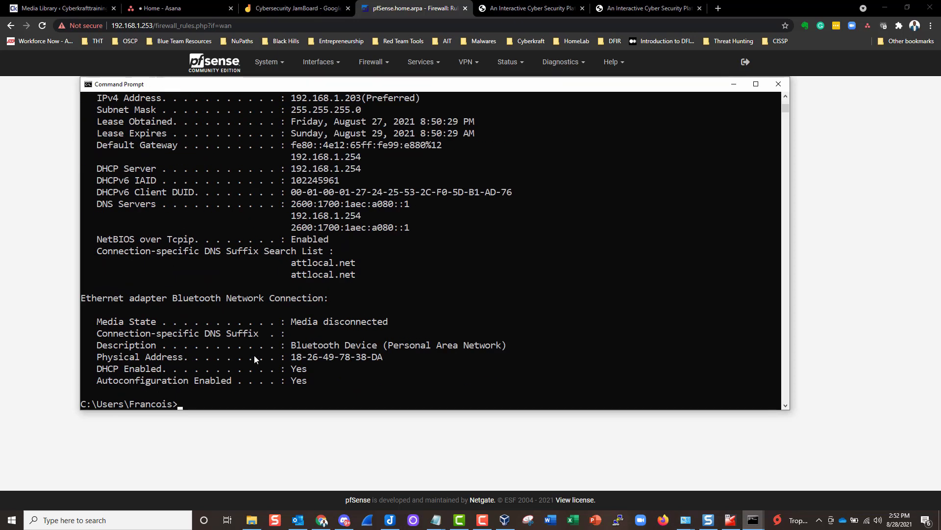
pyautogui.scroll(2, 220, 310)
pyautogui.scroll(-2, 221, 324)
pyautogui.moveTo(92, 145); pyautogui.dragTo(360, 174)
pyautogui.scroll(2, 360, 174)
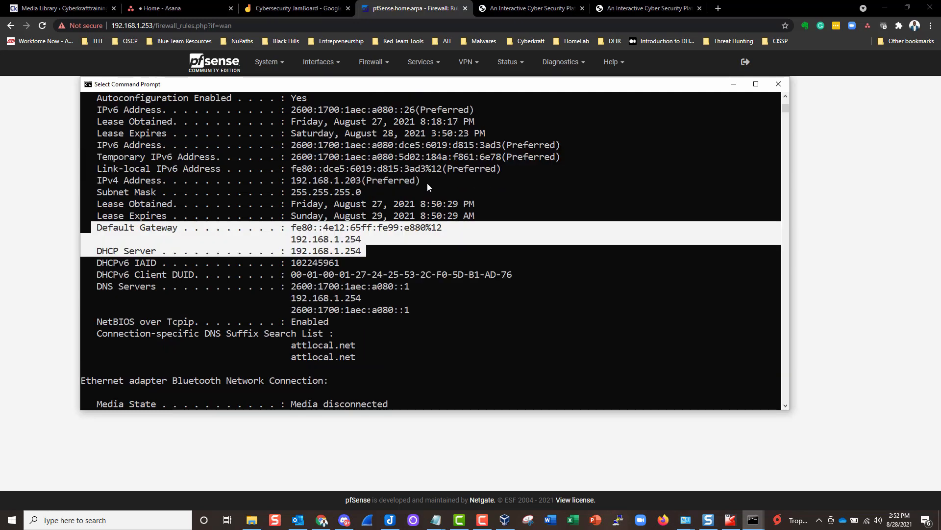
pyautogui.moveTo(430, 181); pyautogui.dragTo(293, 188)
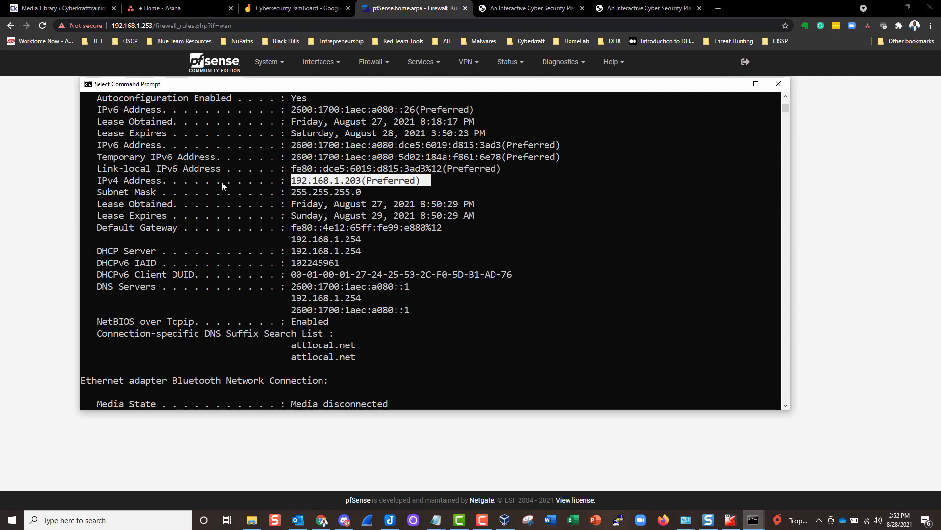
pyautogui.moveTo(98, 180); pyautogui.dragTo(422, 182)
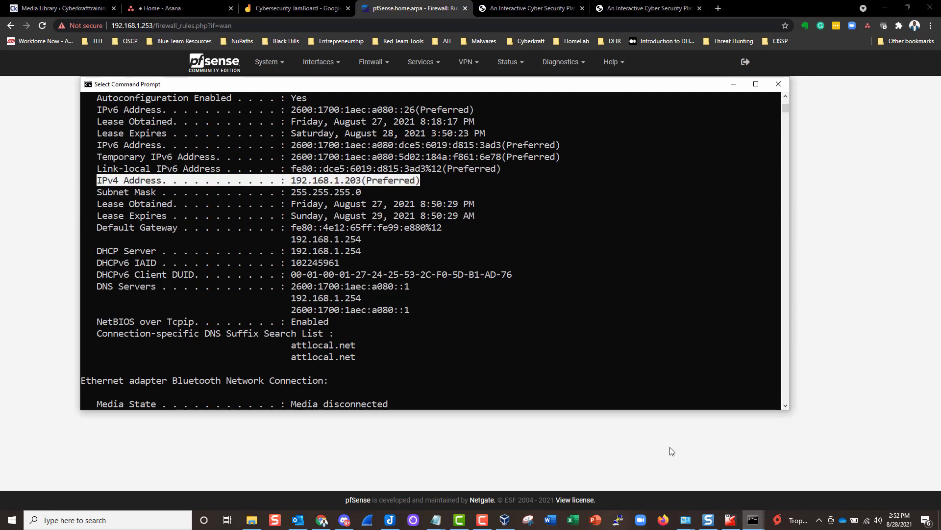
# - Add a 'Host: IP: 192.168.1.203' entry to the Notepad notes
pyautogui.click(535, 461)
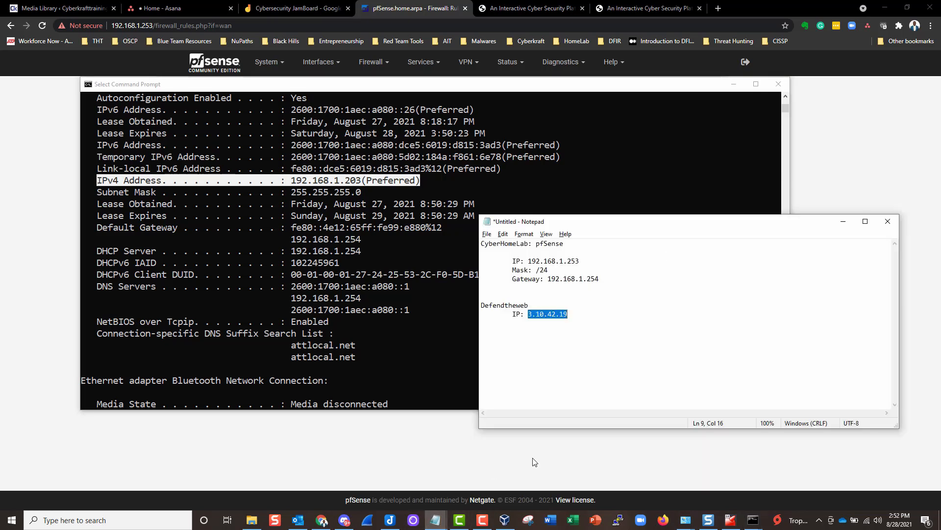
pyautogui.moveTo(623, 225); pyautogui.dragTo(683, 204)
pyautogui.click(611, 292)
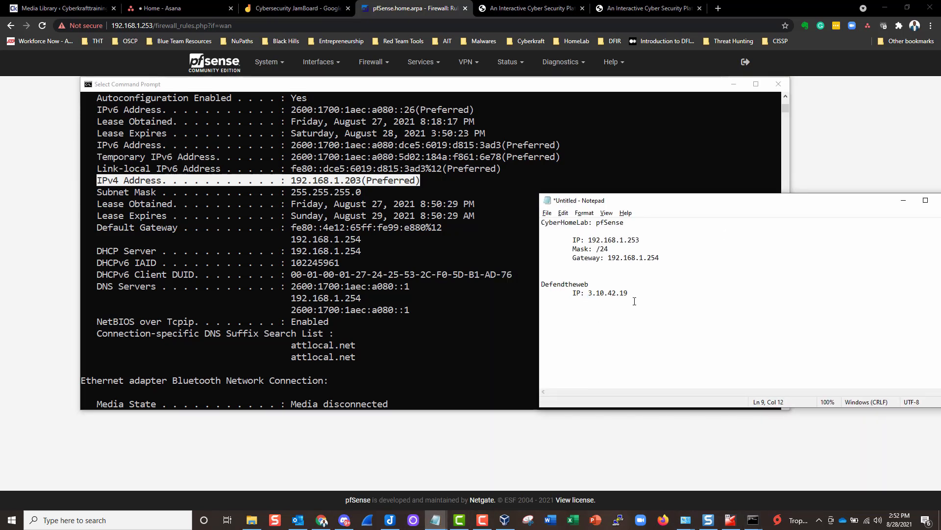
pyautogui.press('Return')
pyautogui.press('Return')
pyautogui.write('Host: \tIP: 1')
pyautogui.write('92.168')
pyautogui.write('.1.203')
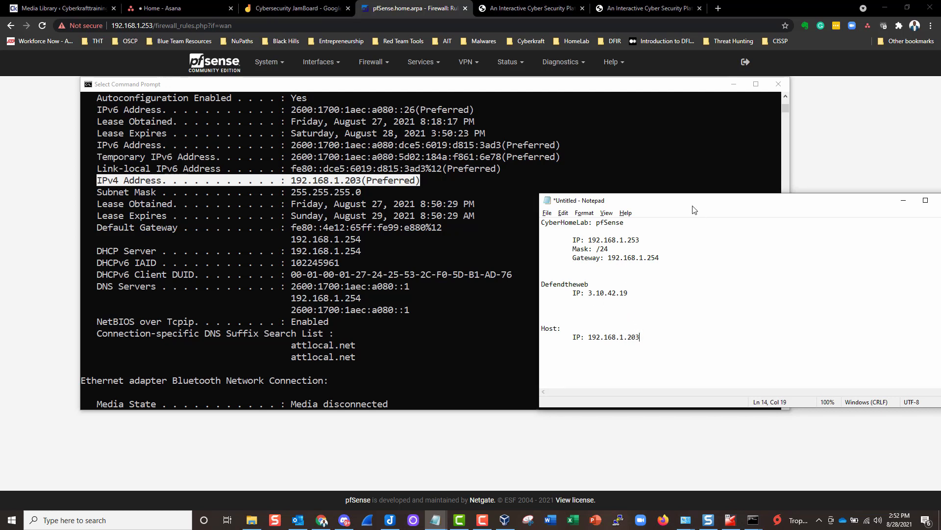
# - Give Wi-Fi IPv4 the static address 192.168.1.203 with subnet mask 255.255.255.0
pyautogui.click(729, 84)
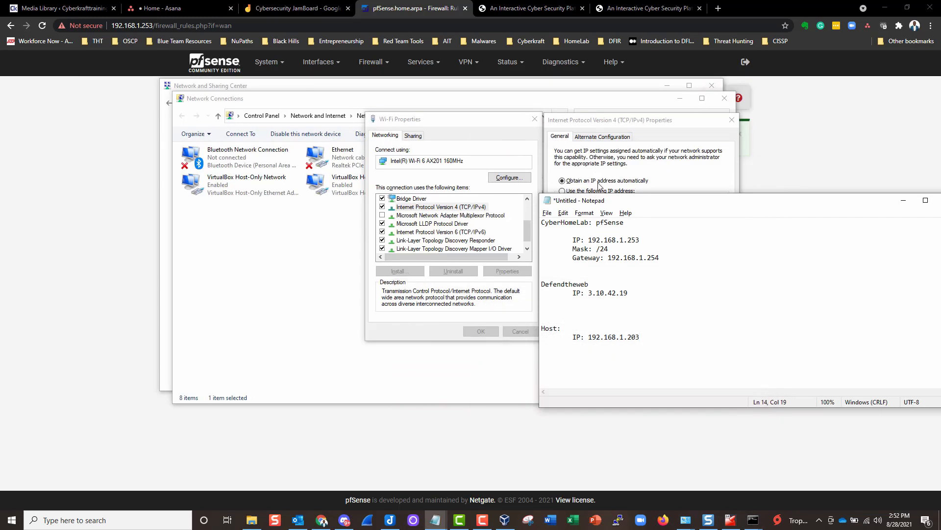
pyautogui.moveTo(621, 206); pyautogui.dragTo(819, 123)
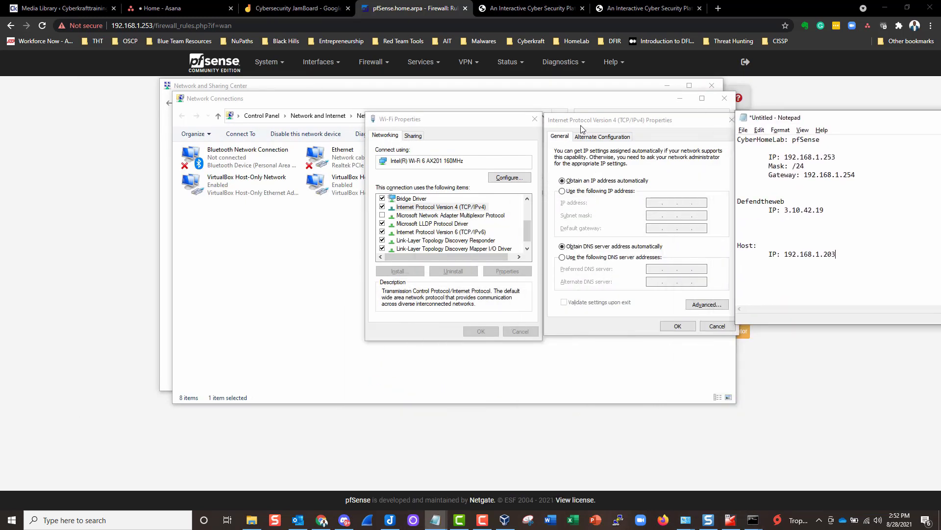
pyautogui.moveTo(581, 125); pyautogui.dragTo(541, 114)
pyautogui.click(515, 183)
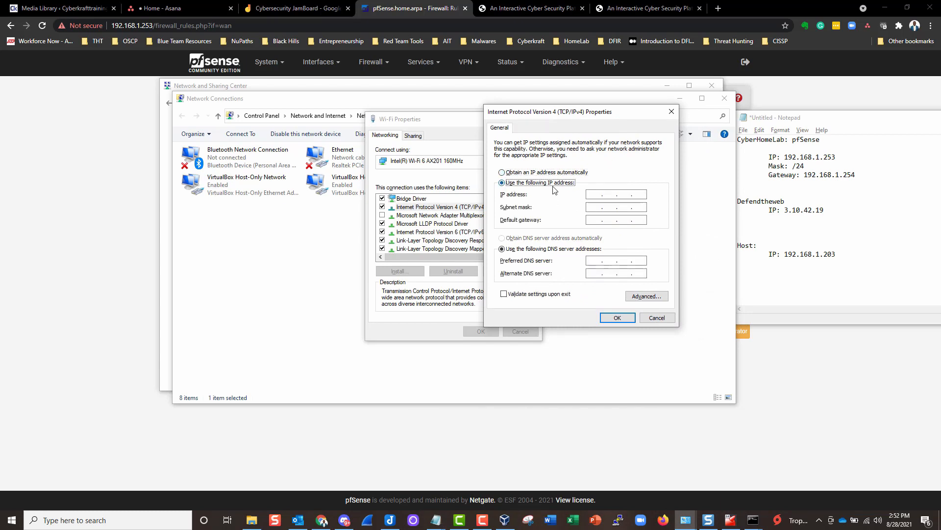
pyautogui.press('Tab')
pyautogui.write('192 . 168 . 1 . 203')
pyautogui.click(587, 213)
# - Highlight the /24 mask and the word pfSense in the Notepad notes
pyautogui.doubleClick(797, 167)
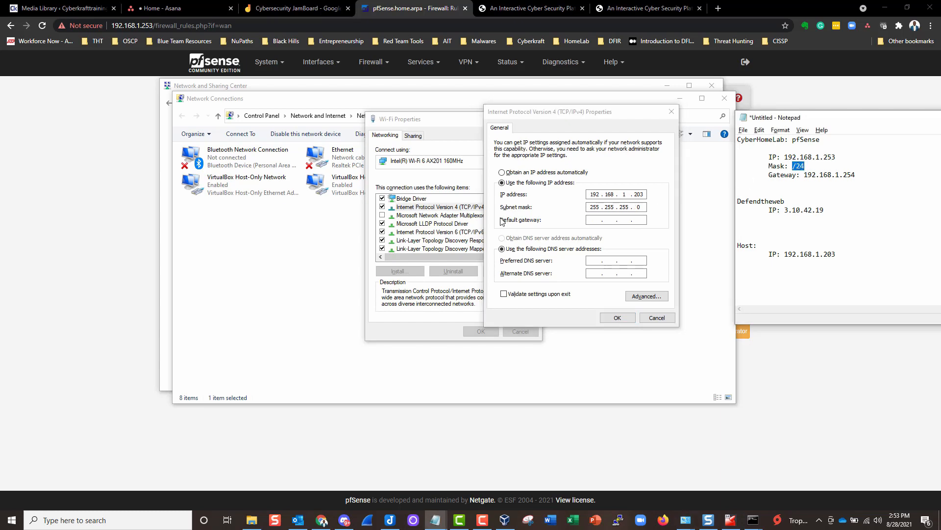
pyautogui.click(592, 218)
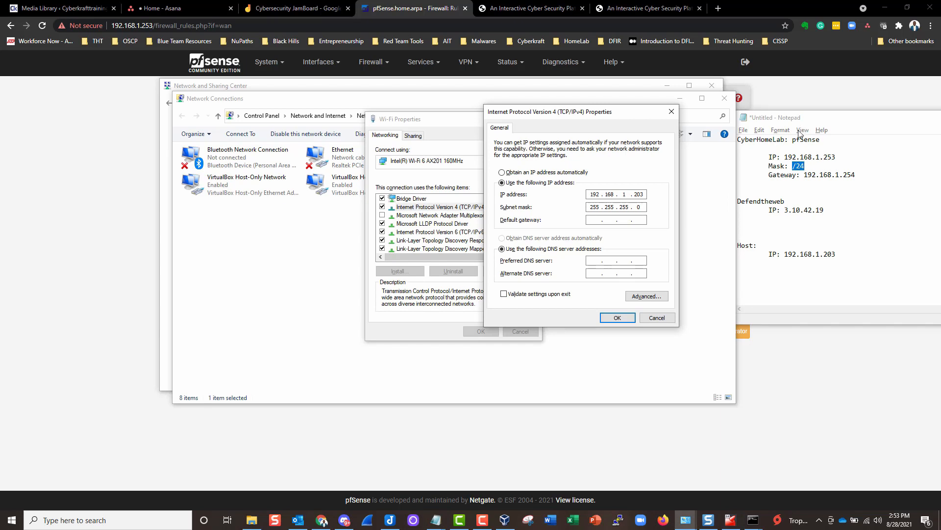
pyautogui.moveTo(826, 142); pyautogui.dragTo(793, 140)
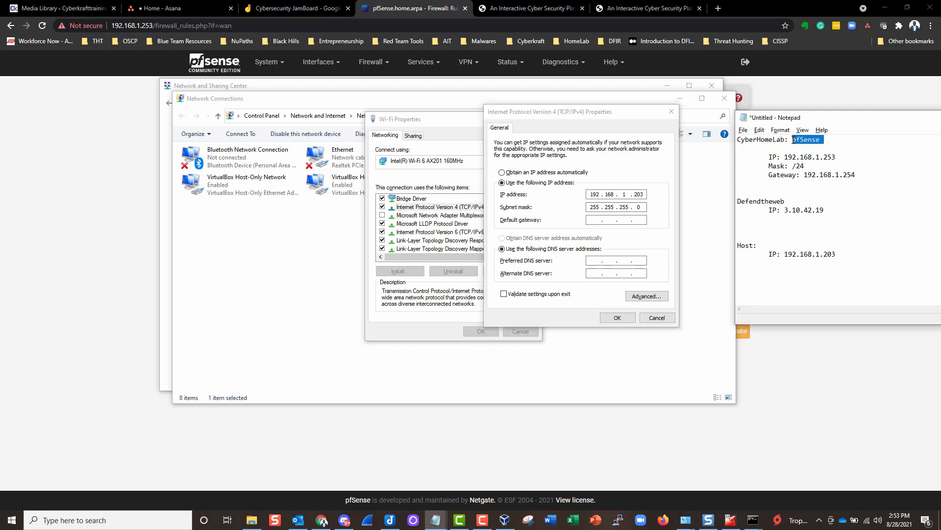
pyautogui.click(621, 205)
# - Draw a short red arrow at the pf box in Jamboard, then bring back the network dialogs
pyautogui.click(295, 9)
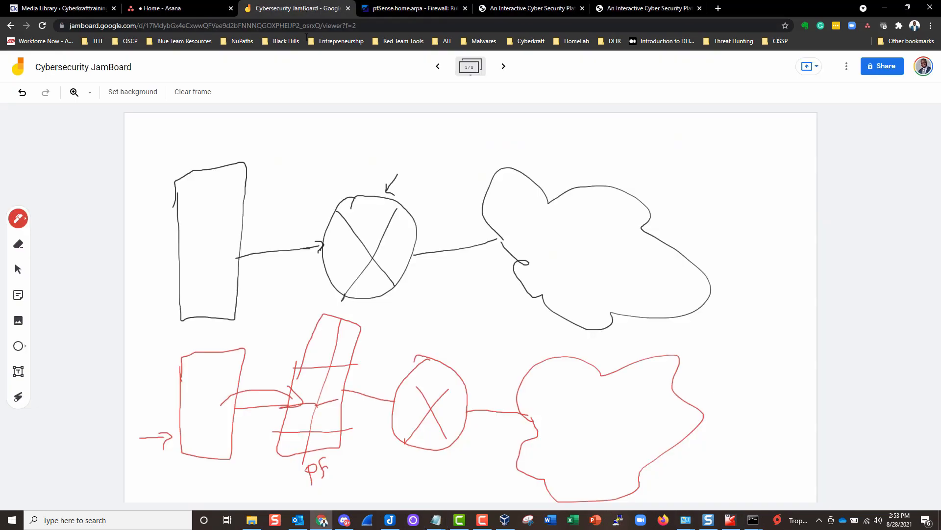
pyautogui.moveTo(293, 317); pyautogui.dragTo(302, 335)
pyautogui.click(692, 524)
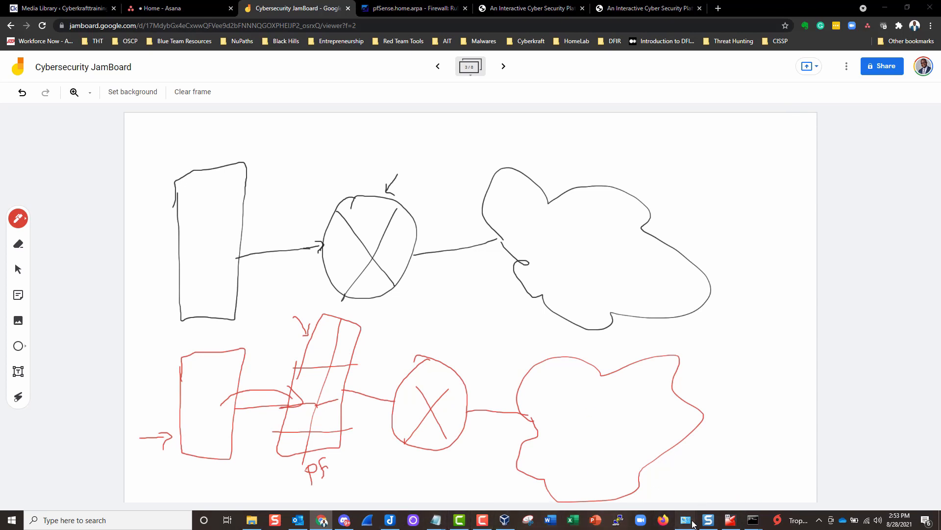
pyautogui.click(784, 477)
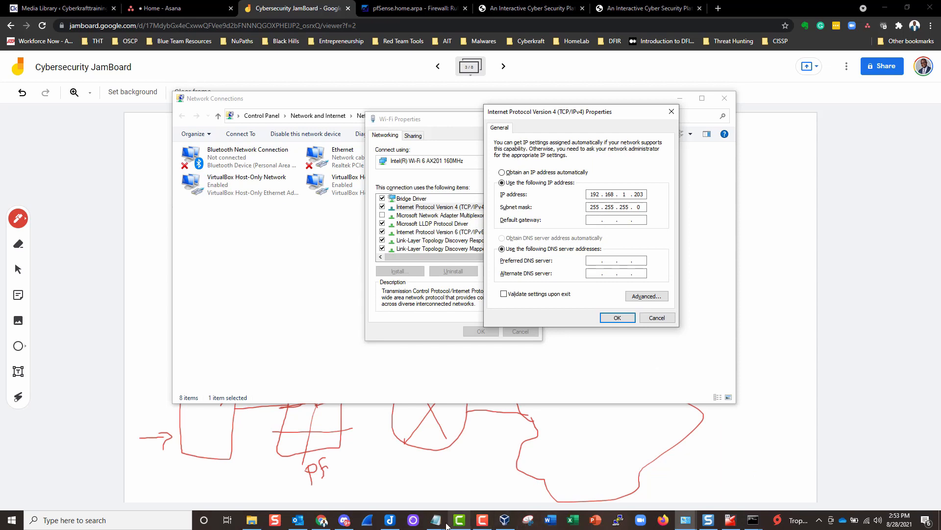
# - Bring the Notepad notes to the front and shift the window slightly left
pyautogui.click(436, 520)
pyautogui.click(456, 505)
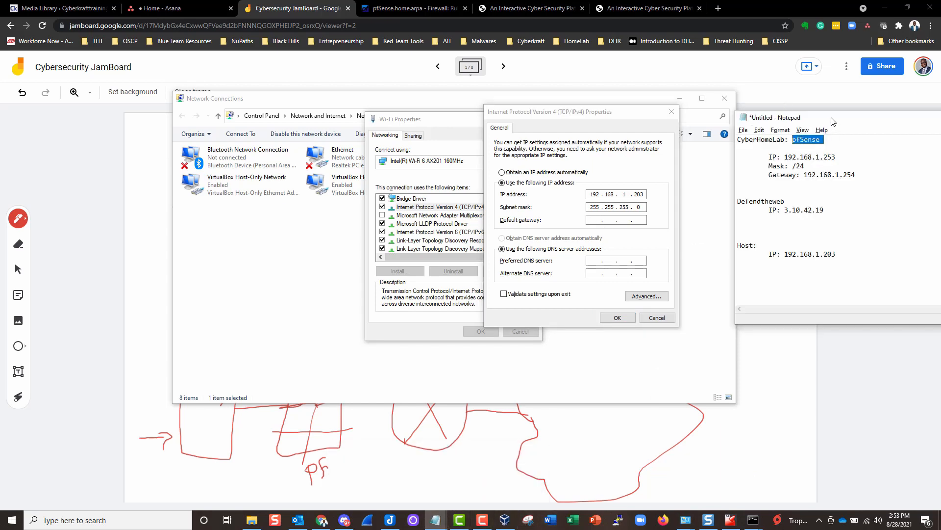
pyautogui.moveTo(832, 121); pyautogui.dragTo(810, 120)
# - Set the preferred DNS server to 192.168.1.253 and enter 8 as the alternate DNS server
pyautogui.click(594, 220)
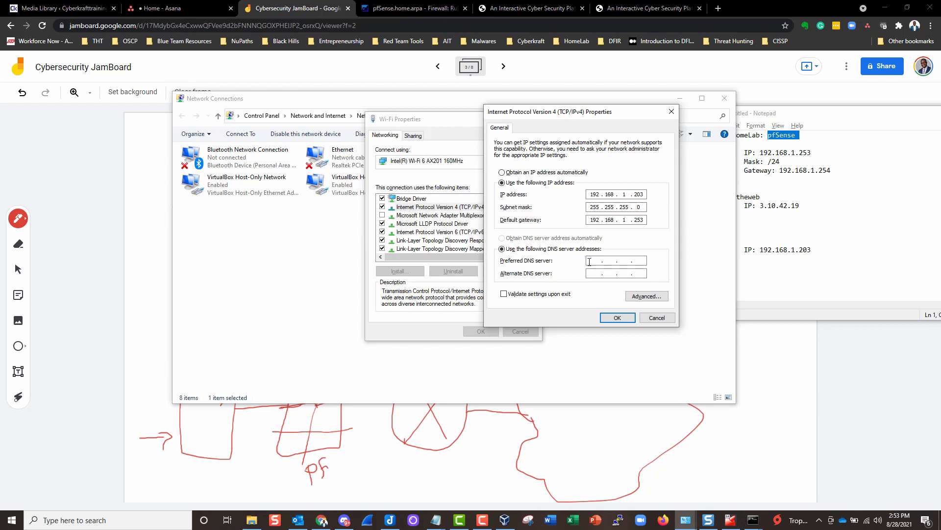
pyautogui.click(599, 259)
pyautogui.write('192 . 168 . 1 . 253')
pyautogui.click(594, 275)
pyautogui.write('8 . 8 . 8 . 8')
# - Keep the IPv4 and Wi-Fi adapter changes and bring VirtualBox Manager to the front
pyautogui.click(617, 318)
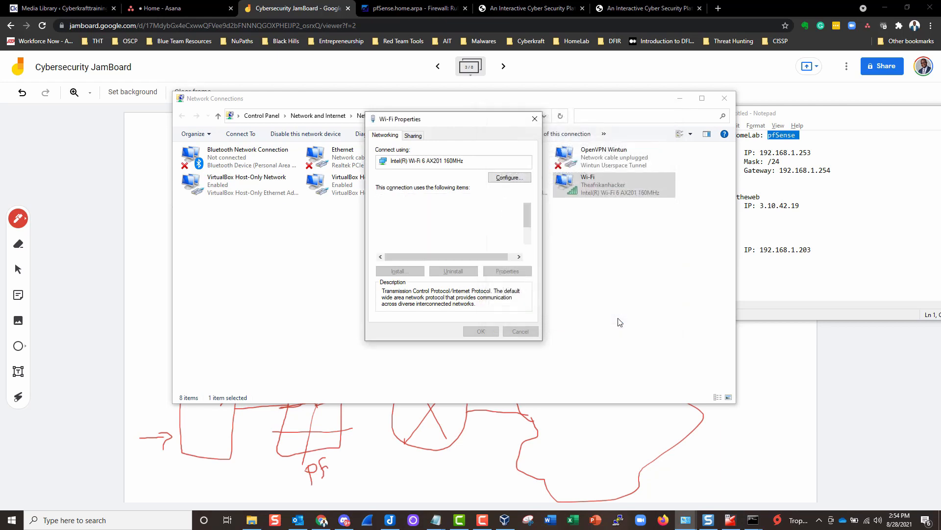
pyautogui.click(478, 332)
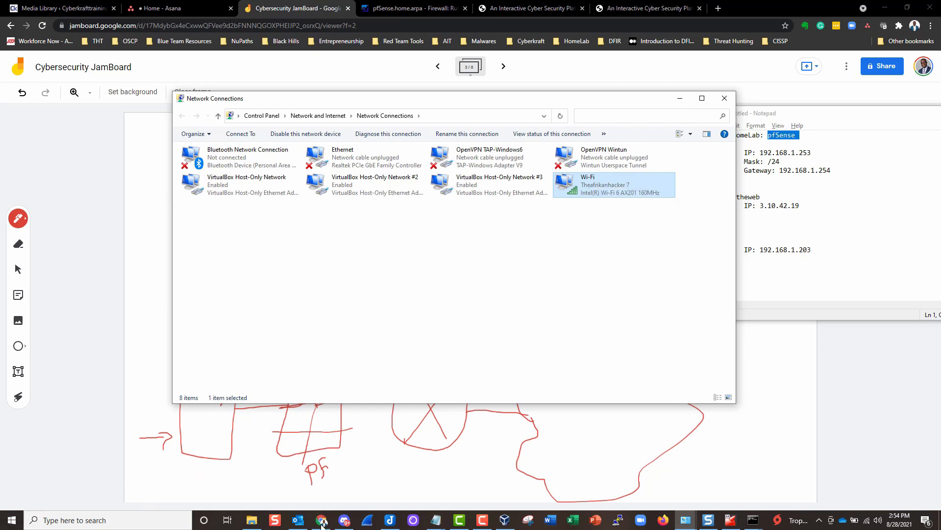
pyautogui.click(508, 525)
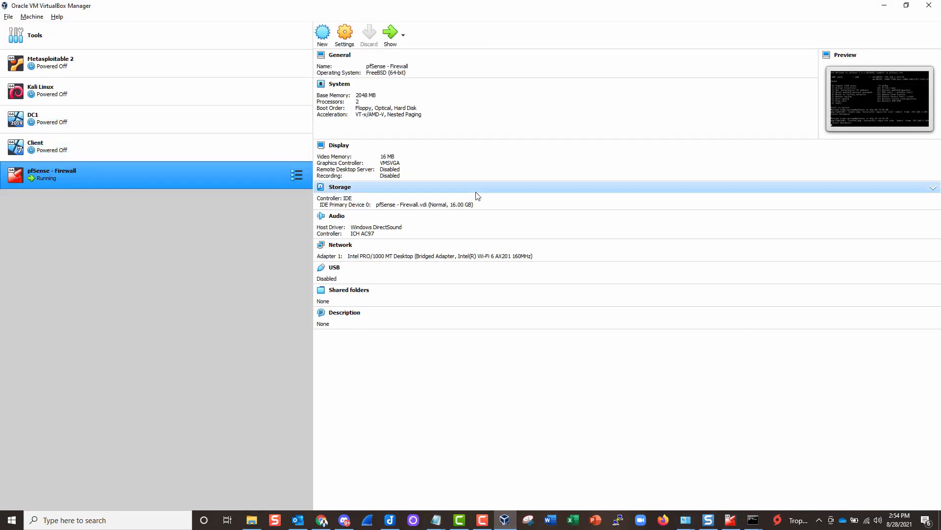
# - Minimize VirtualBox Manager once the pfSense - Firewall VM shows as running
pyautogui.click(885, 7)
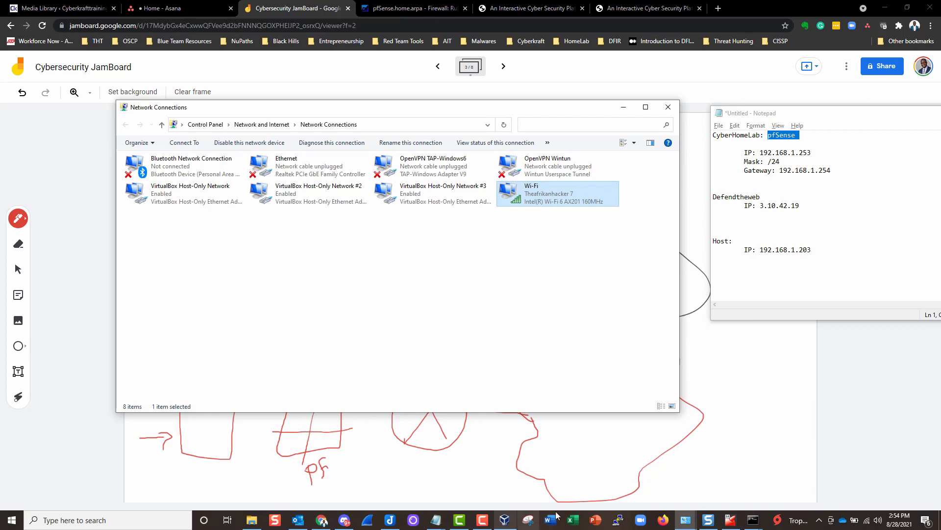
# - Clear the Command Prompt with cls and run ipconfig
pyautogui.moveTo(753, 520)
pyautogui.moveTo(791, 475)
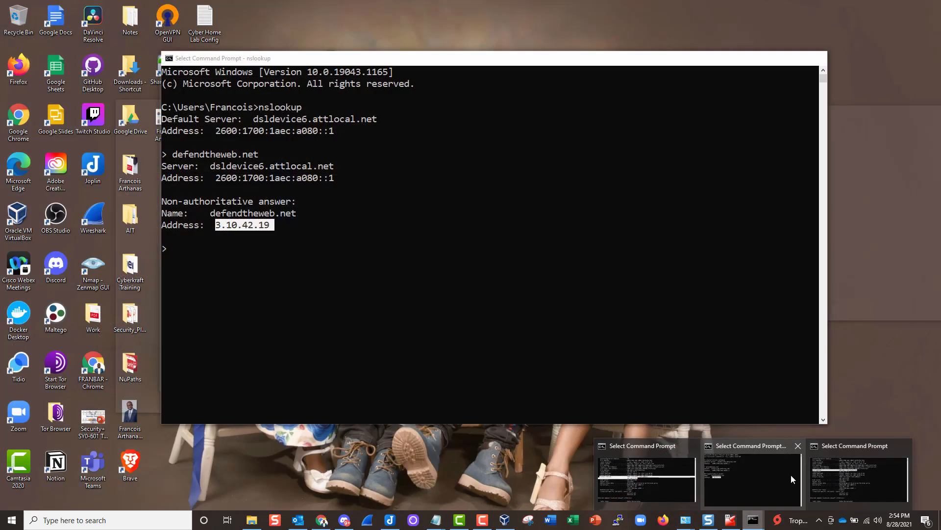
pyautogui.click(834, 476)
pyautogui.scroll(-2, 350, 373)
pyautogui.rightClick(350, 372)
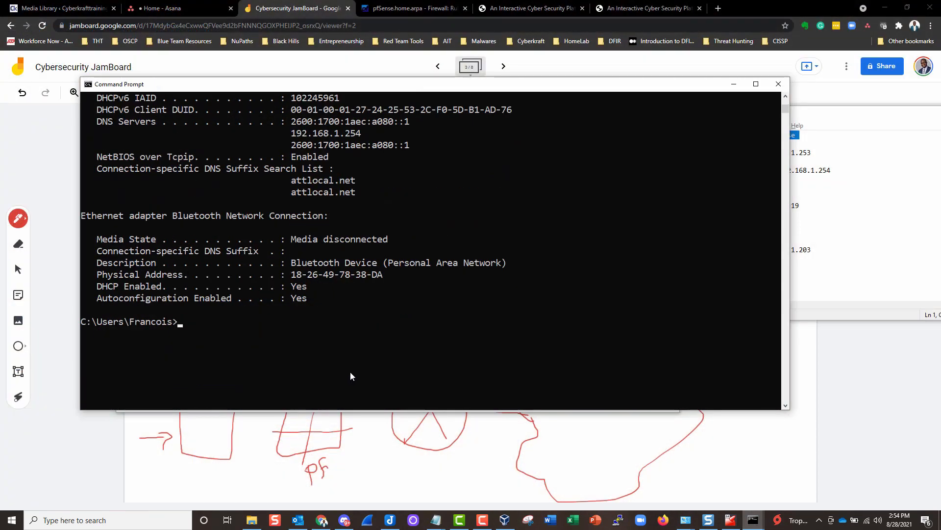
pyautogui.write('cls')
pyautogui.press('Return')
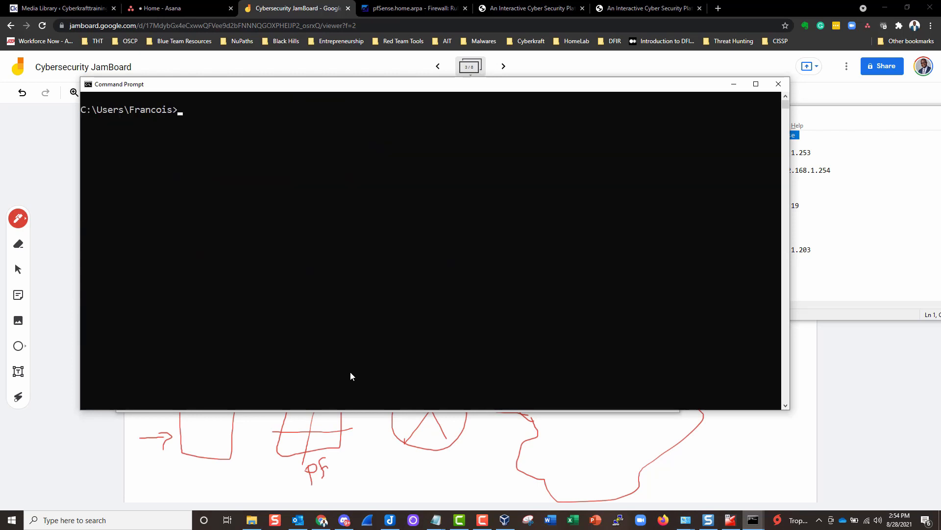
pyautogui.write('ipconfig')
pyautogui.press('Return')
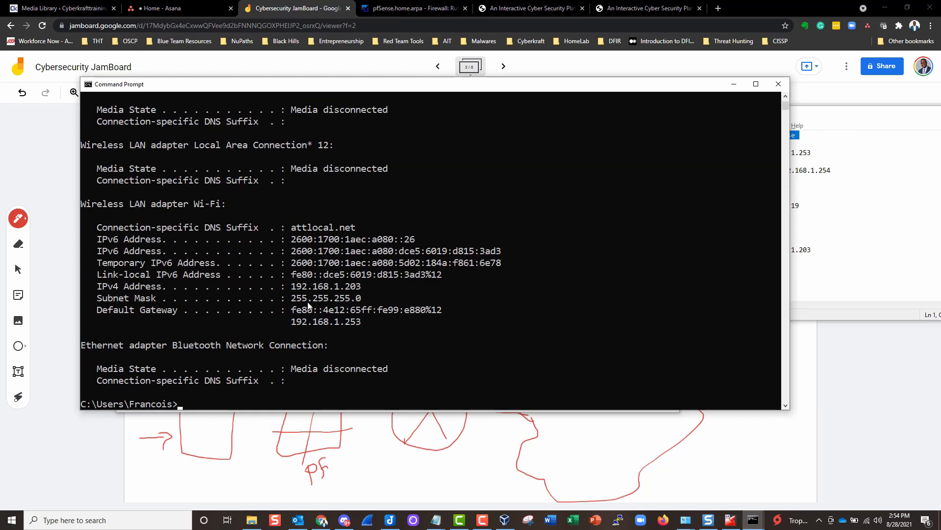
# - Highlight IPv4 192.168.1.203, gateway 192.168.1.253, and the matching pfSense IP in the notes
pyautogui.moveTo(98, 288); pyautogui.dragTo(362, 288)
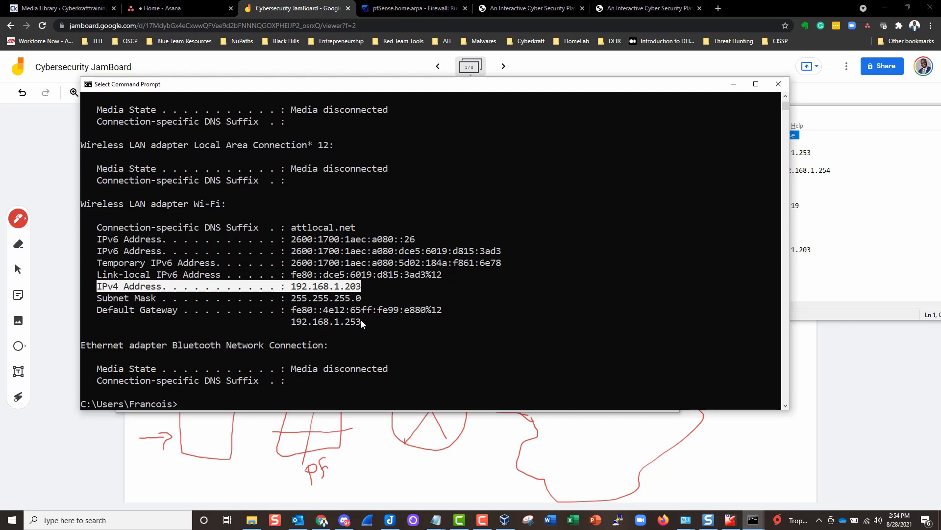
pyautogui.moveTo(366, 322); pyautogui.dragTo(292, 326)
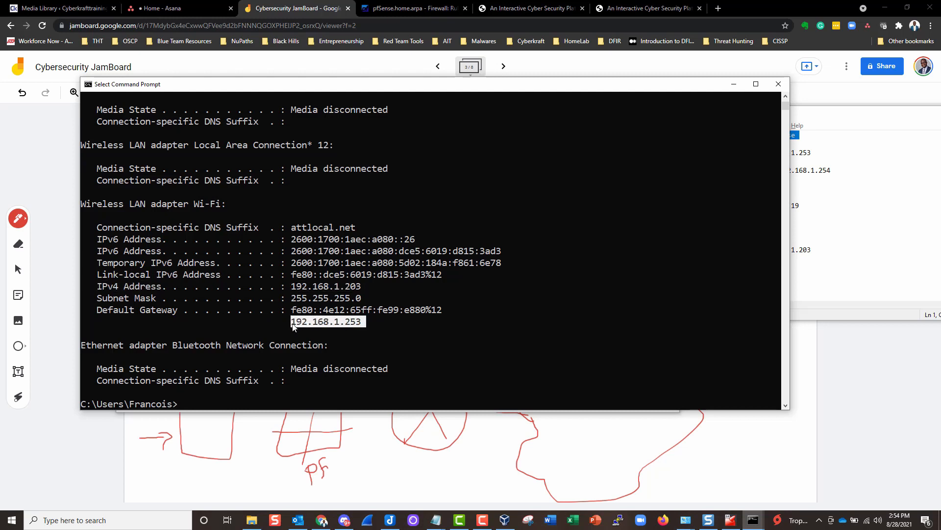
pyautogui.click(815, 116)
pyautogui.moveTo(814, 153); pyautogui.dragTo(761, 154)
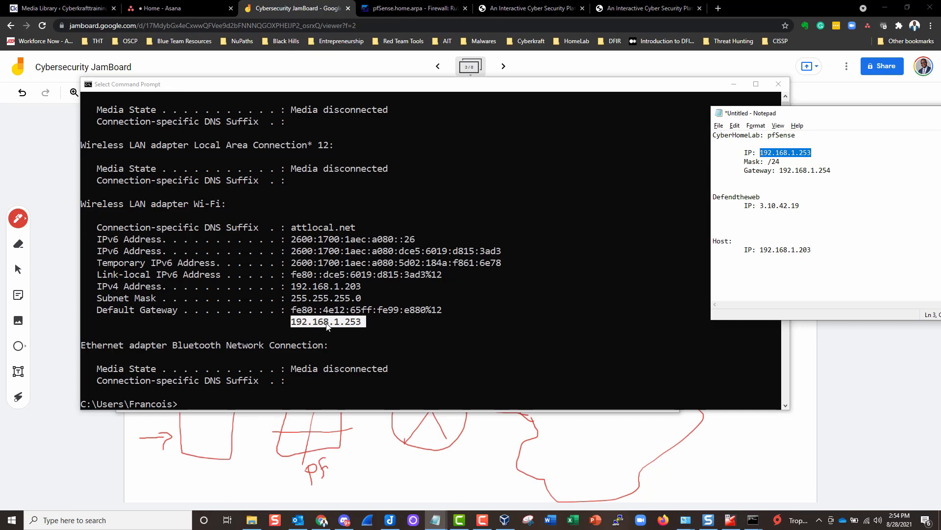
pyautogui.click(44, 154)
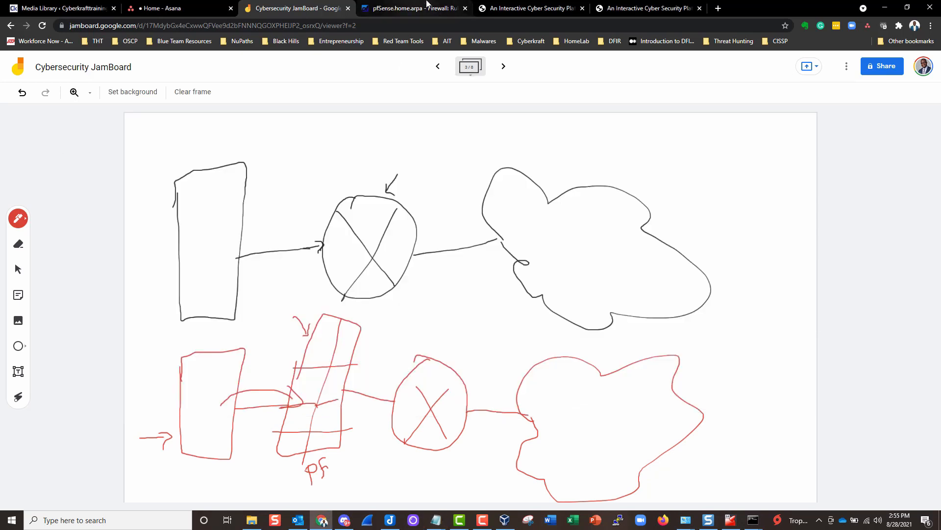
# - Copy the defendtheweb.net address from its browser tab
pyautogui.click(647, 8)
pyautogui.scroll(-3, 106, 196)
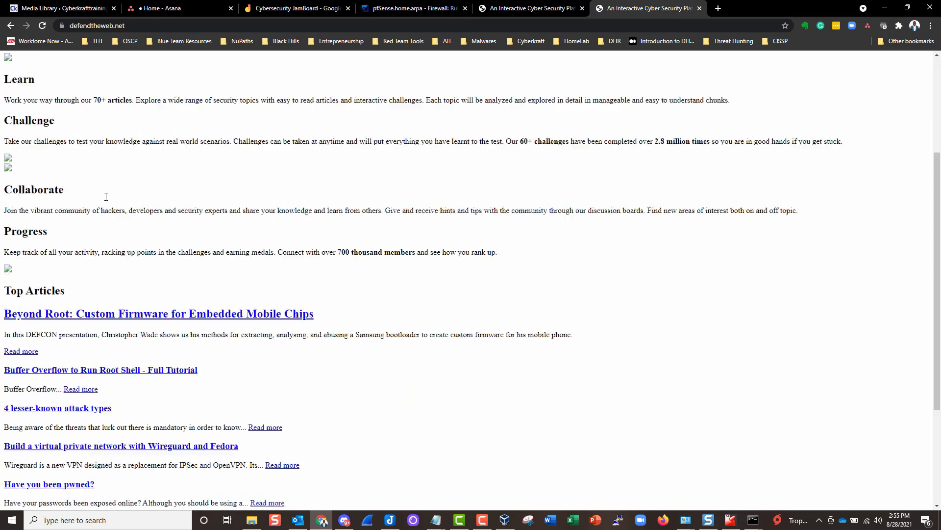
pyautogui.scroll(3, 105, 196)
pyautogui.scroll(-3, 105, 196)
pyautogui.scroll(3, 106, 196)
pyautogui.click(119, 27)
pyautogui.hotkey('ctrl', 'c')
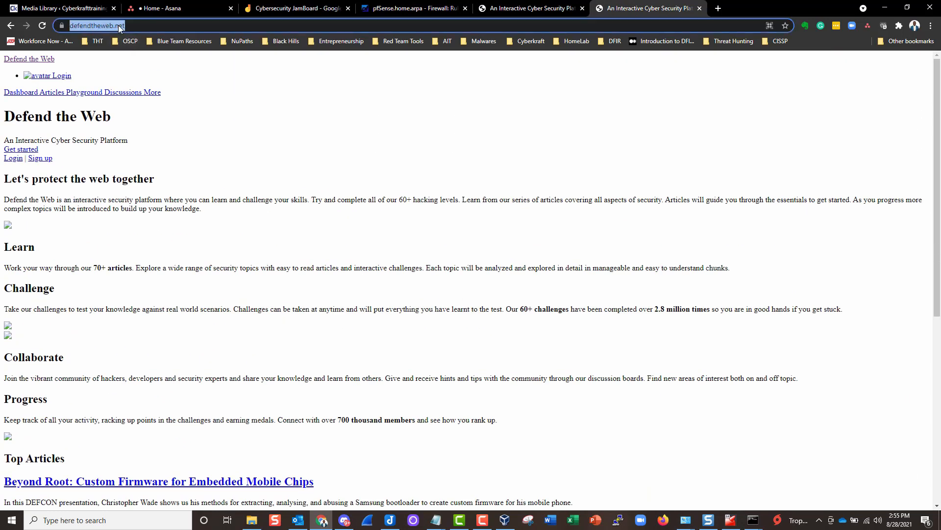
pyautogui.rightClick(119, 27)
pyautogui.click(152, 77)
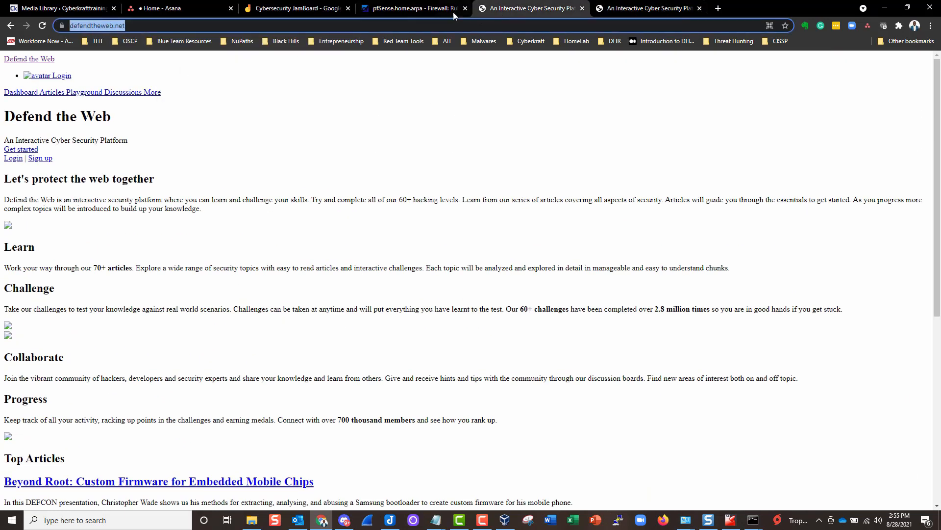
# - Load defendtheweb.net in a new tab, which now times out with ERR_CONNECTION_TIMED_OUT
pyautogui.click(453, 12)
pyautogui.moveTo(231, 290)
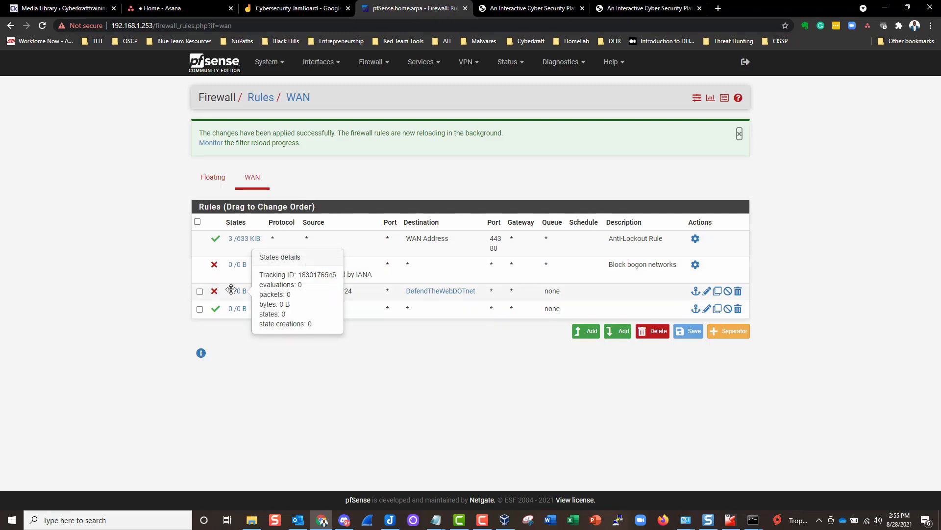
pyautogui.click(718, 8)
pyautogui.hotkey('ctrl', 'v')
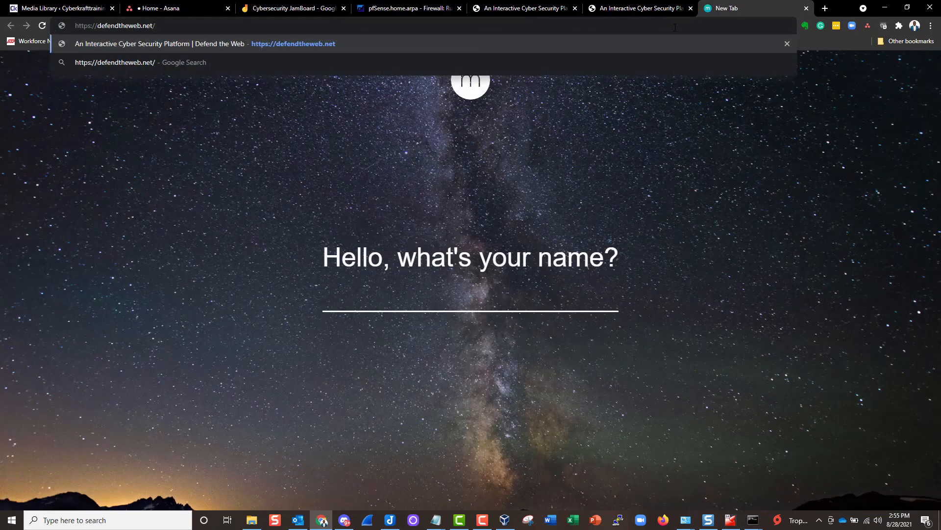
pyautogui.press('Return')
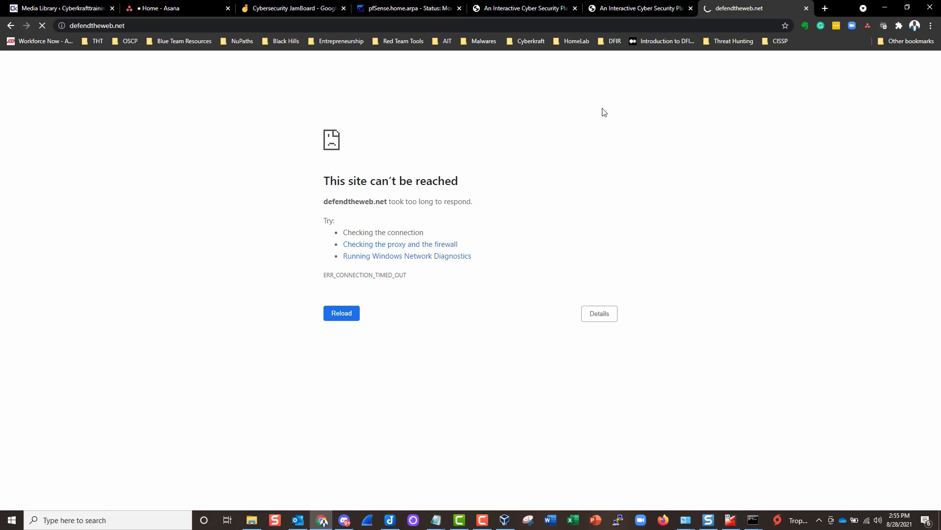
# - Disable the DefendTheWebDOTnet block rule on the WAN rules page and apply the change
pyautogui.click(388, 12)
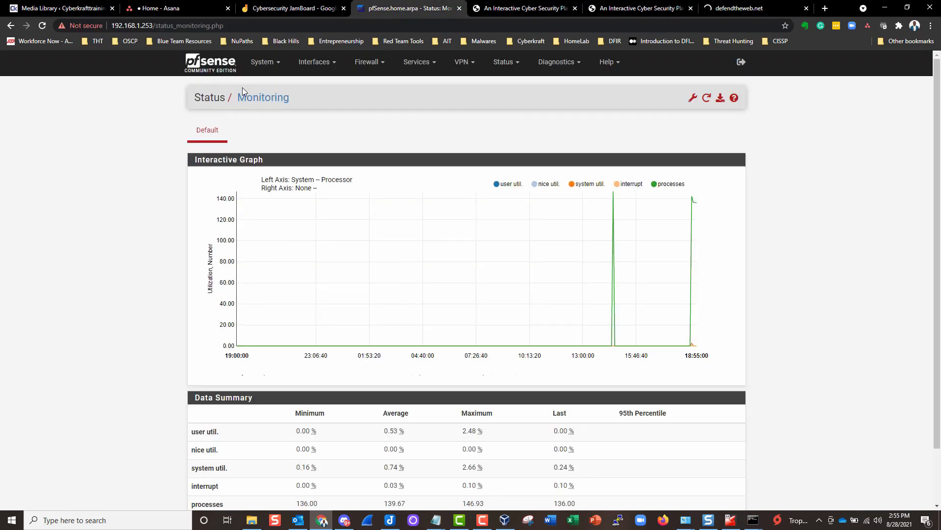
pyautogui.click(386, 61)
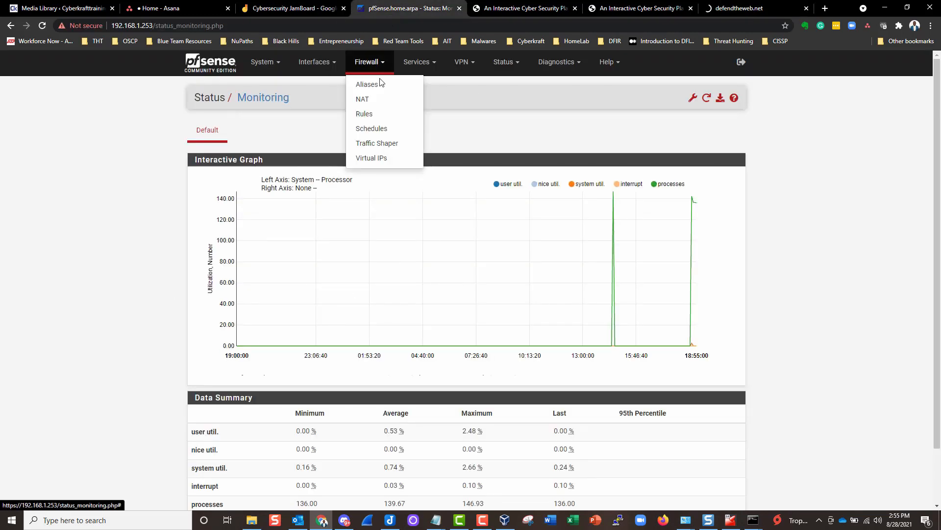
pyautogui.click(365, 115)
pyautogui.click(214, 244)
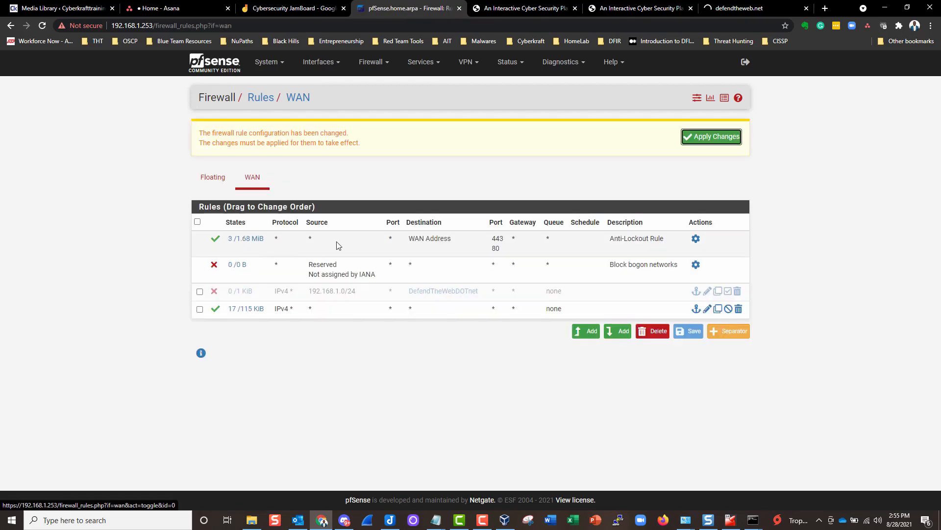
pyautogui.click(698, 136)
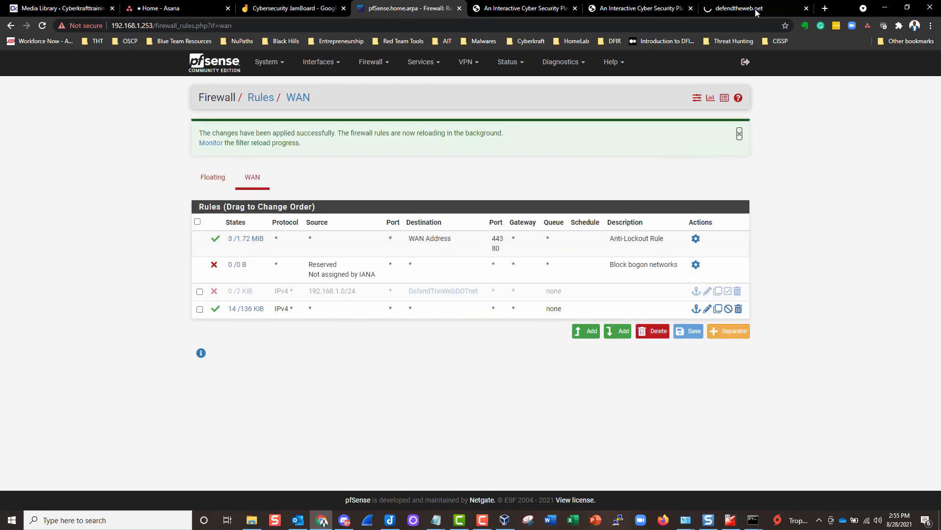
# - Reload defendtheweb.net to confirm access is restored
pyautogui.click(748, 10)
pyautogui.click(42, 27)
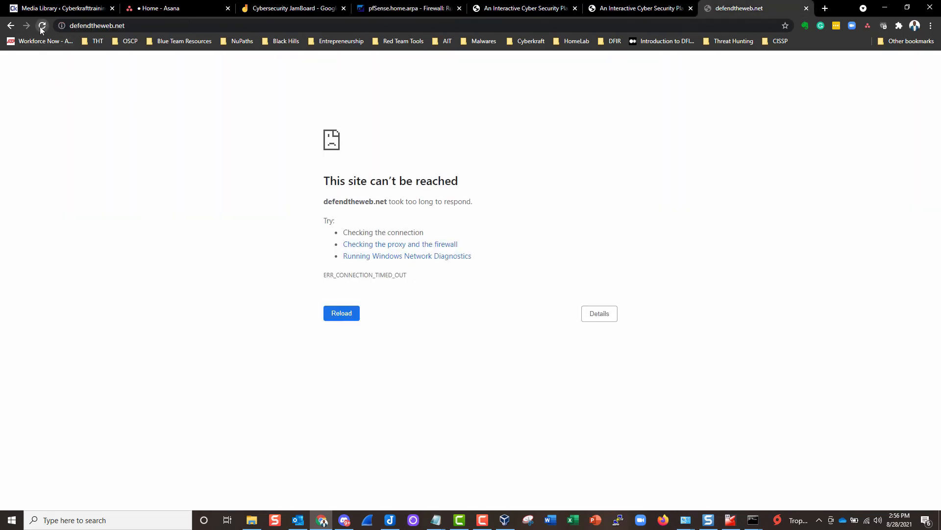
pyautogui.click(42, 27)
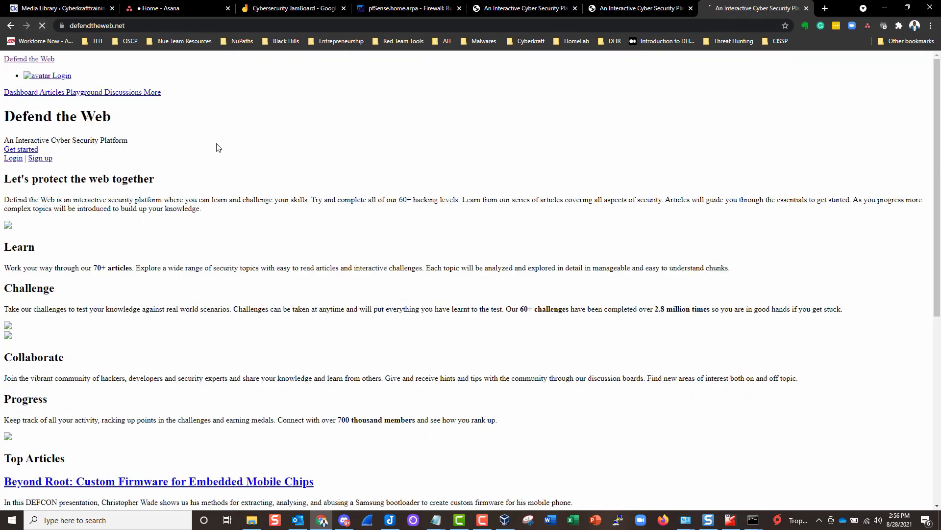
# - Browse the pfSense Firewall, Interfaces, VPN and System menus
pyautogui.click(386, 9)
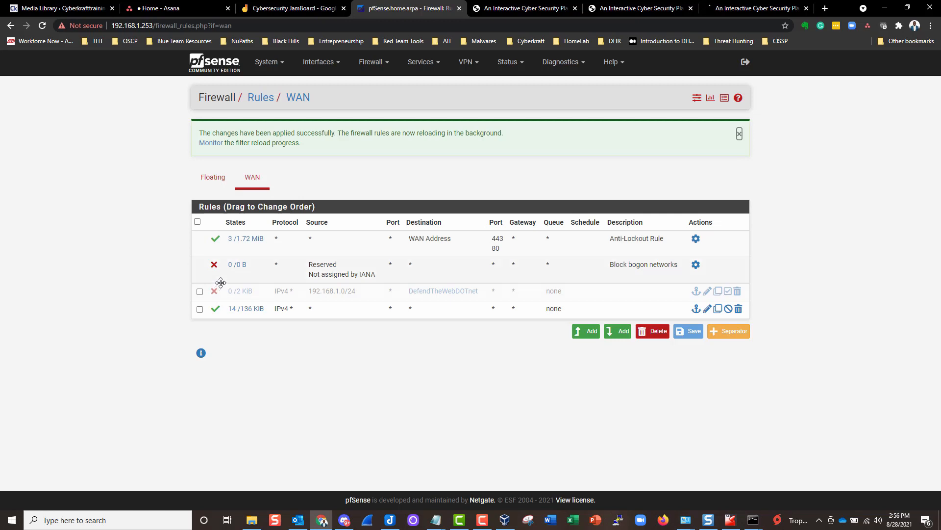
pyautogui.click(373, 62)
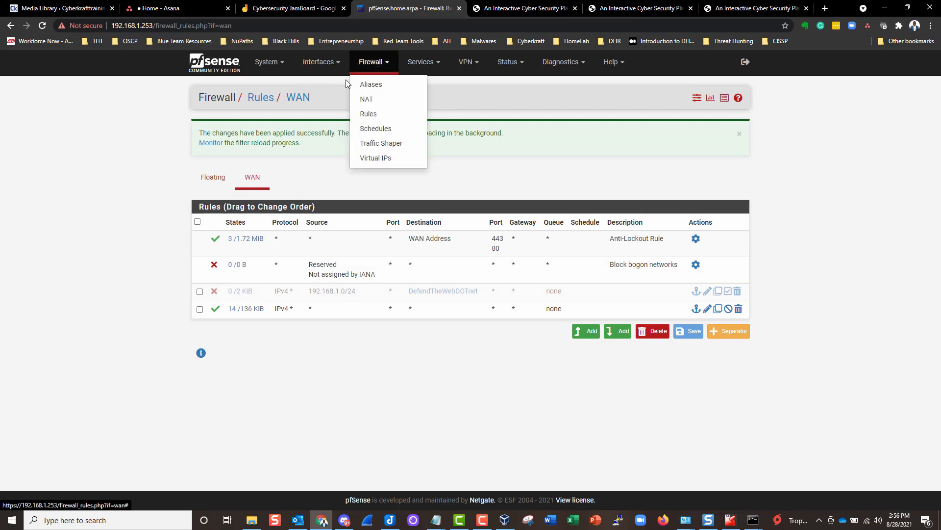
pyautogui.click(321, 64)
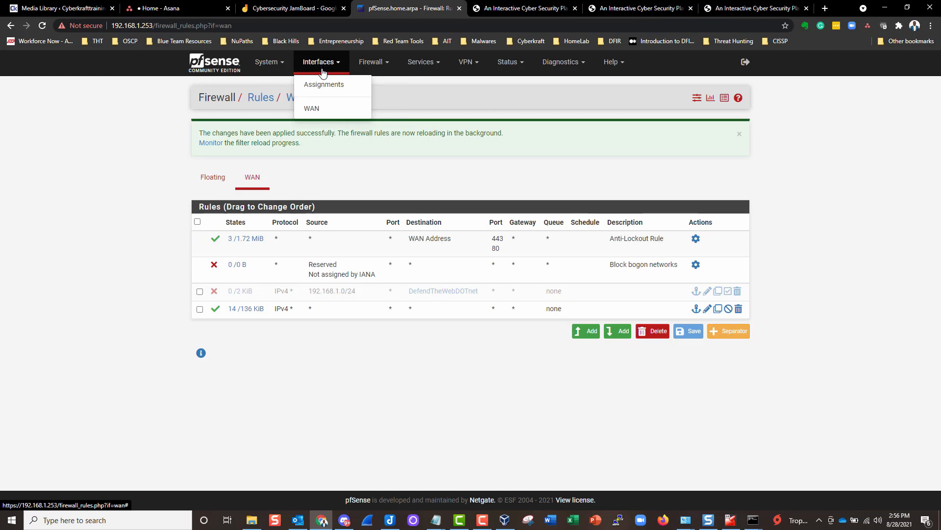
pyautogui.click(465, 64)
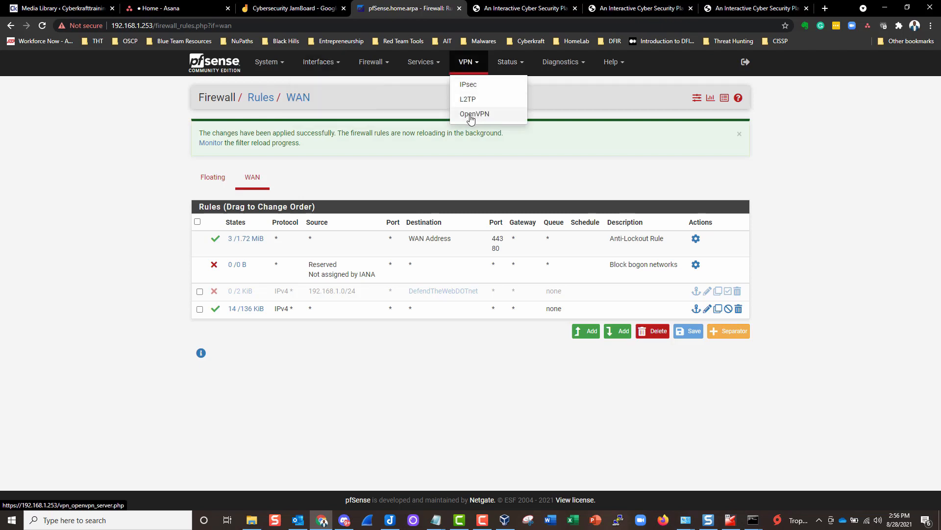
pyautogui.click(269, 64)
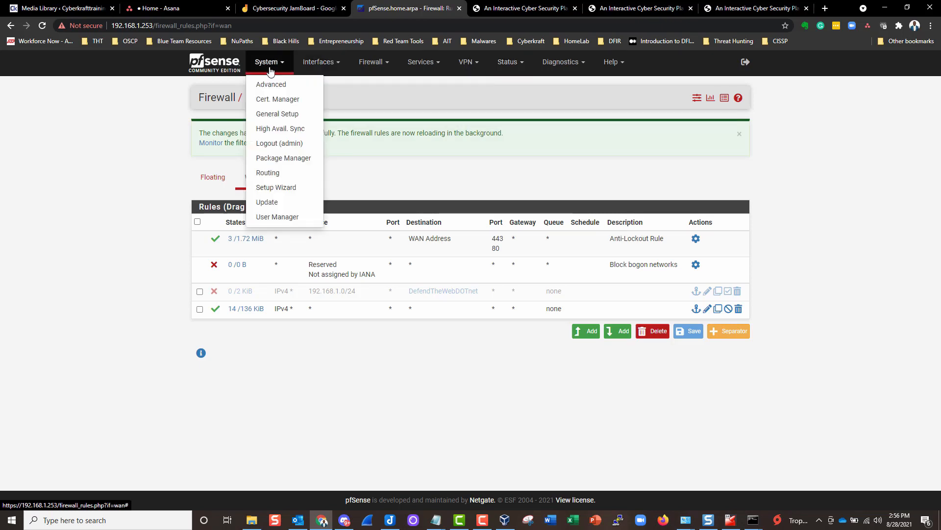